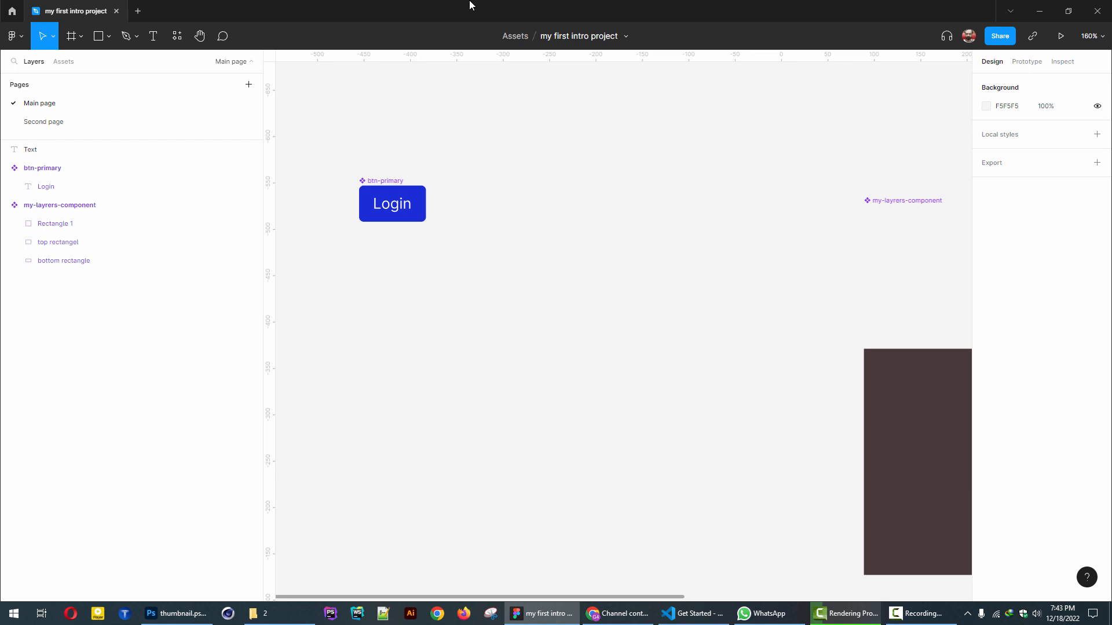
- Delete everything on the Main page canvas and remove Second page from the file
drag(330, 131, 925, 523)
key(Delete)
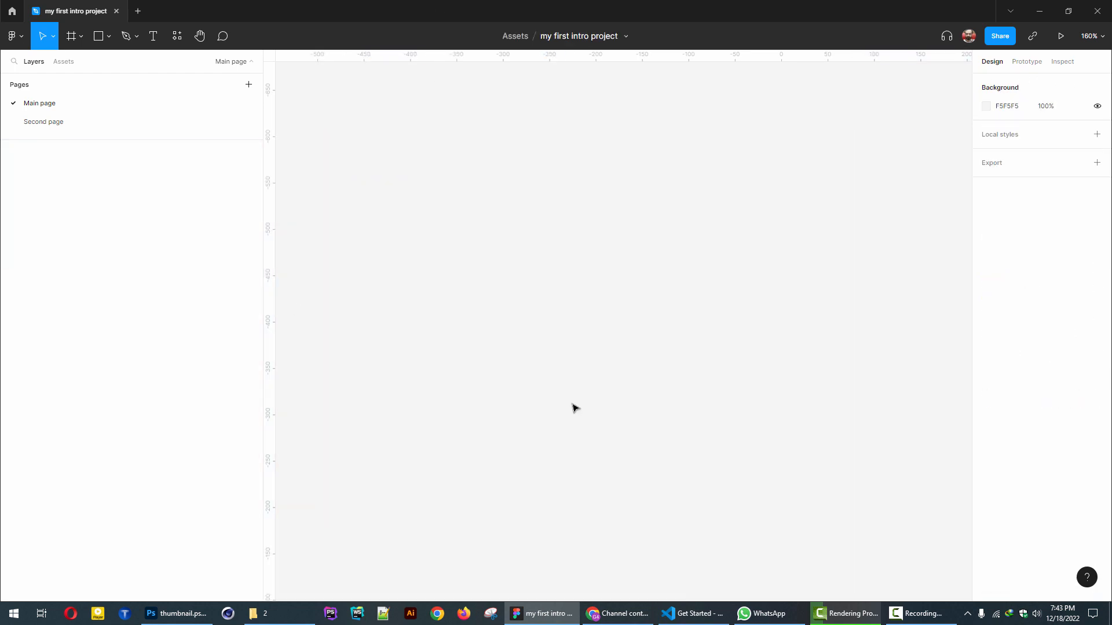
click(58, 122)
right_click(57, 119)
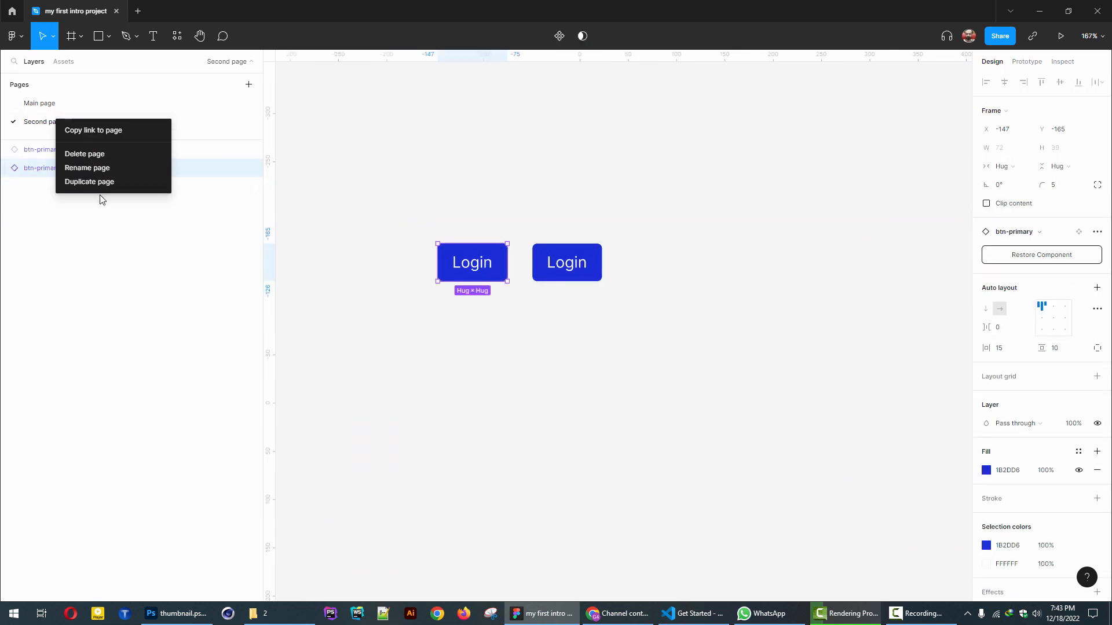
click(76, 154)
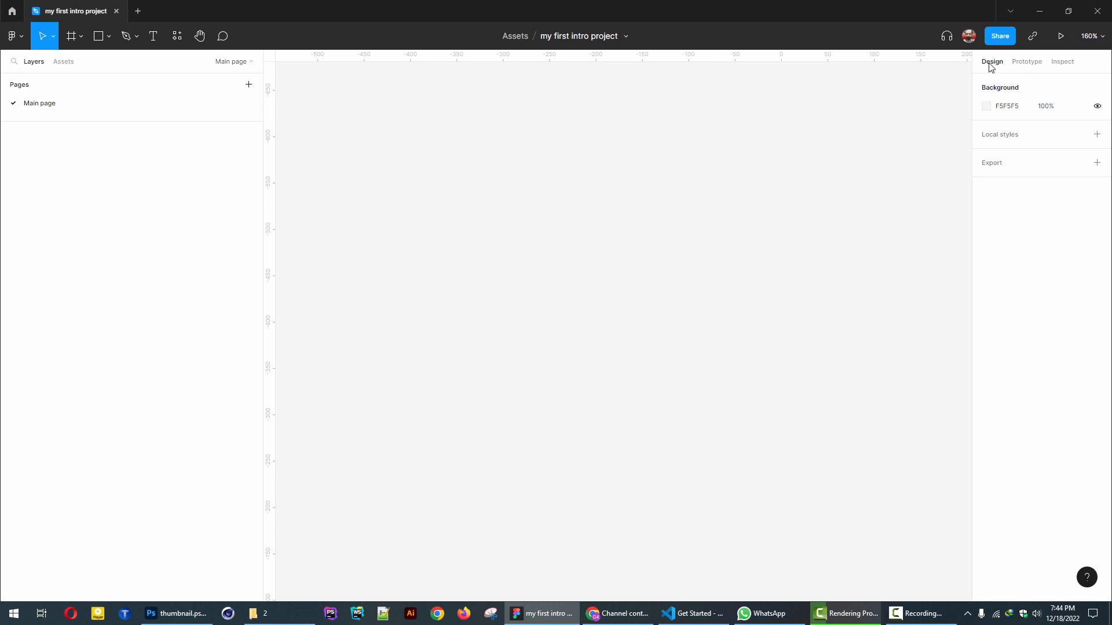
- Look through the Design, Prototype and Inspect properties of the empty page
click(1029, 64)
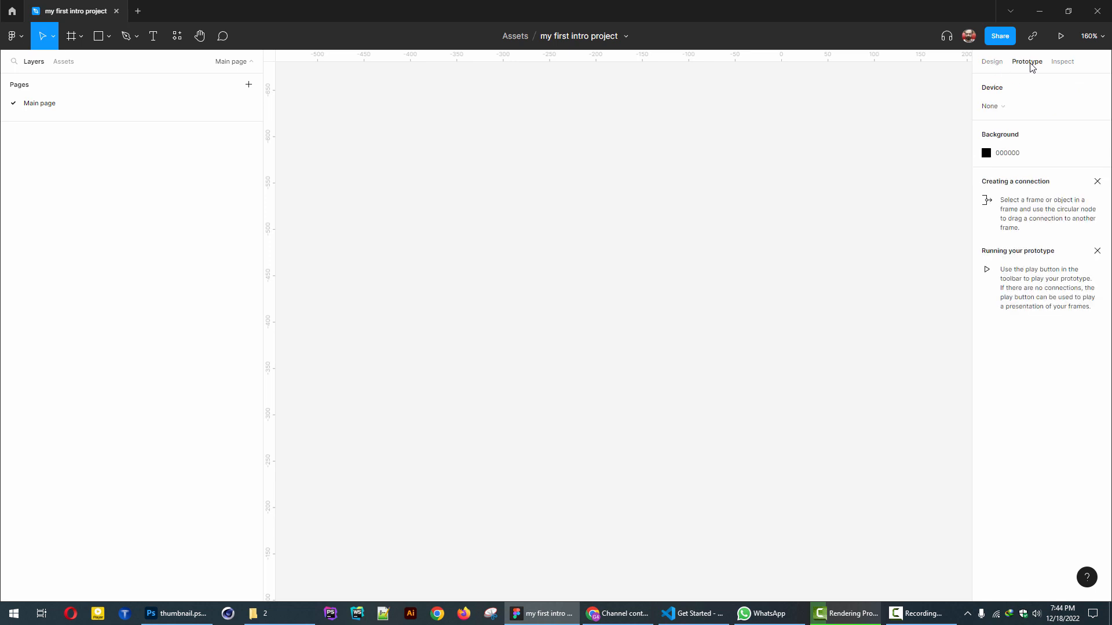
click(1065, 64)
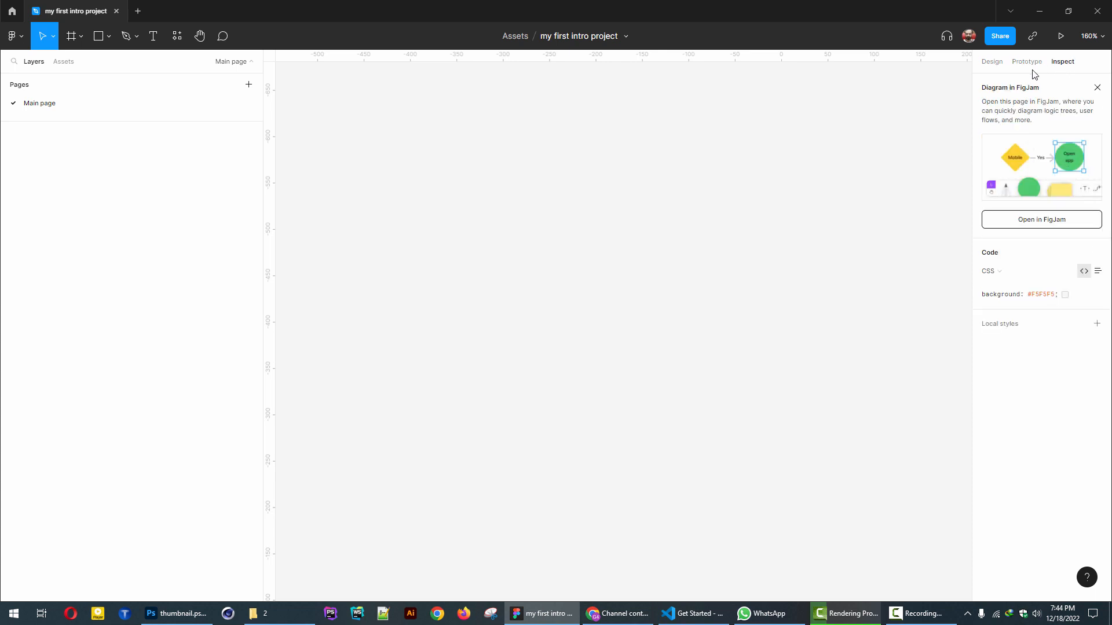
click(992, 62)
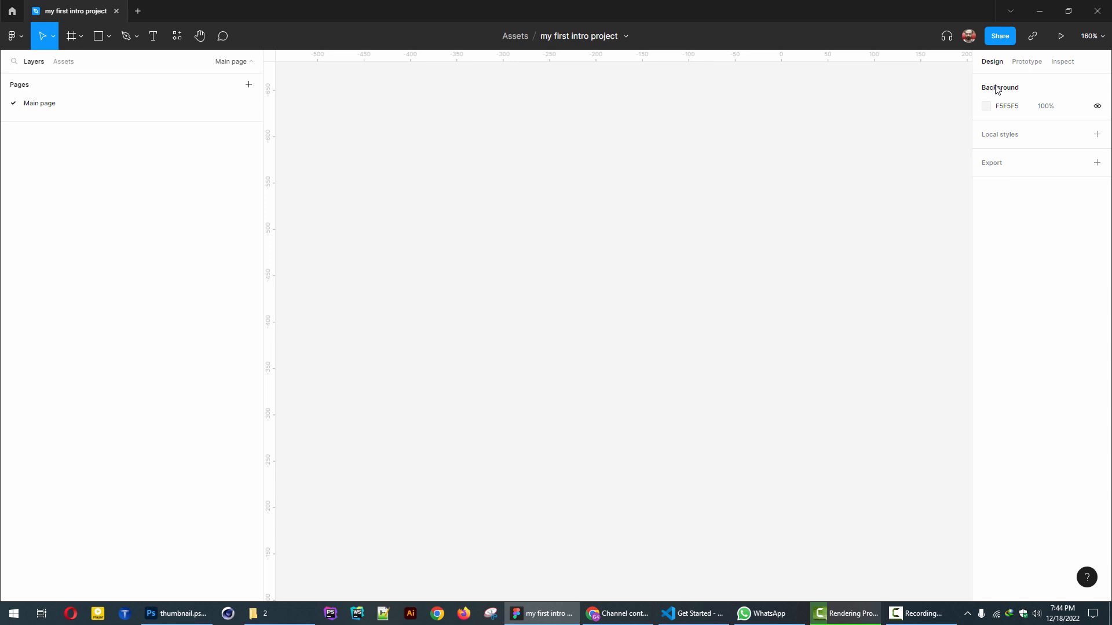
click(1028, 64)
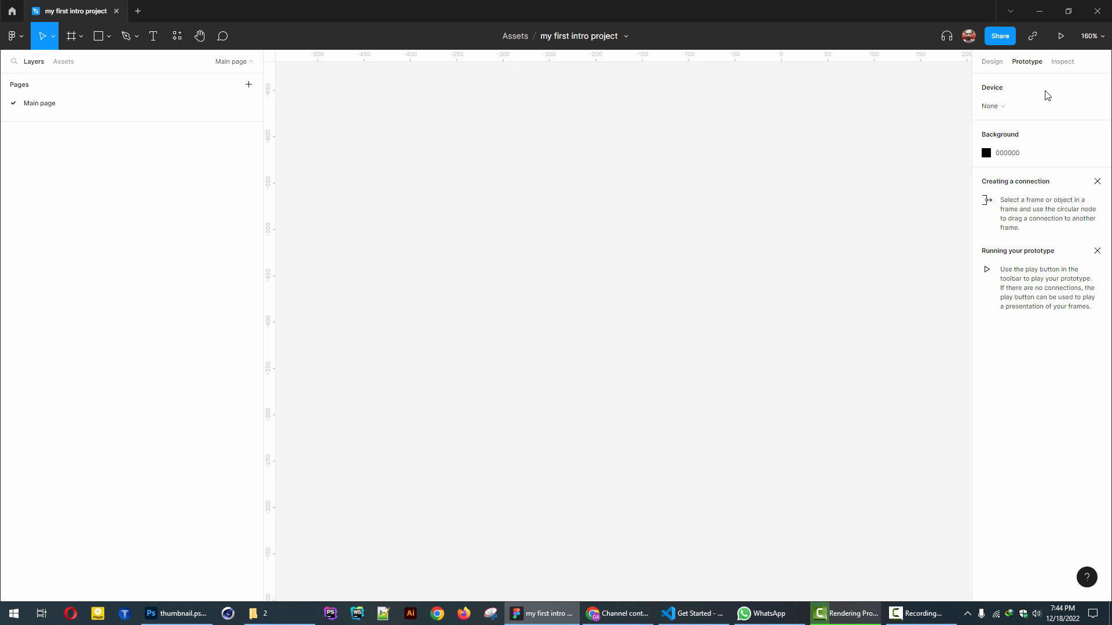
click(1061, 62)
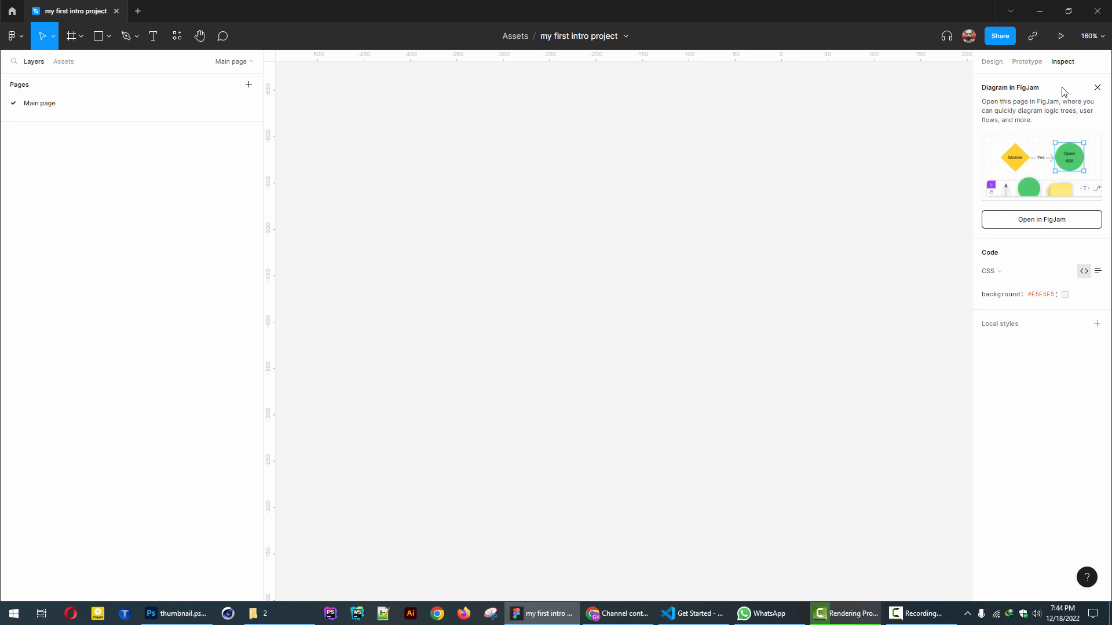
- Dismiss the Diagram in FigJam suggestion and examine the CSS code of the page background
click(1097, 88)
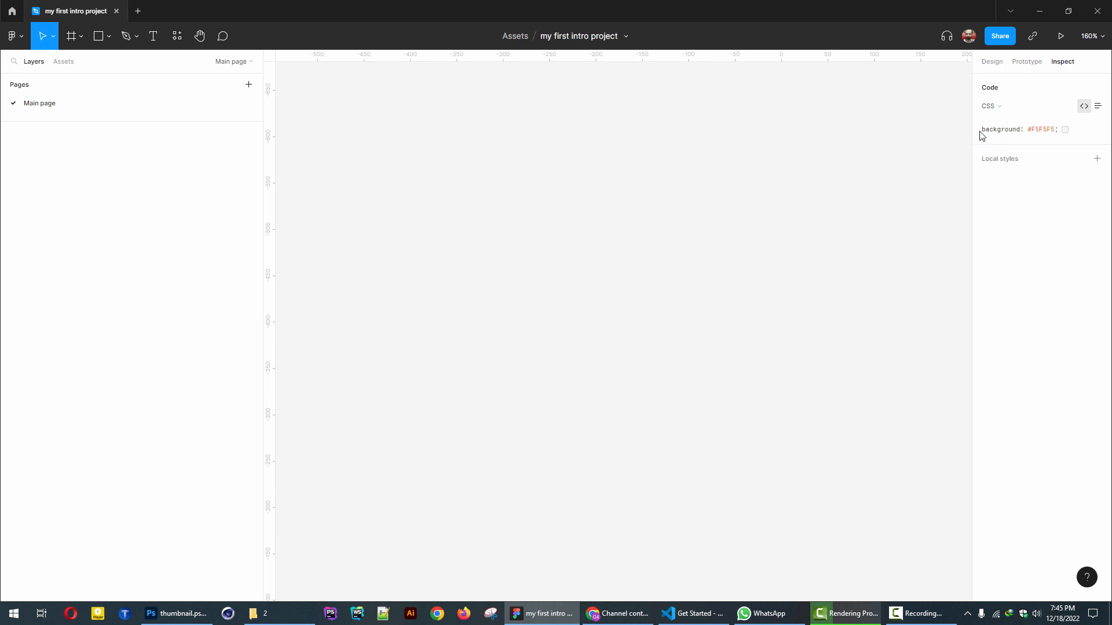
drag(983, 128, 1061, 132)
click(1059, 130)
drag(1058, 128, 986, 133)
click(987, 133)
drag(983, 131, 1058, 129)
click(1040, 130)
- View the background's code in iOS, Android and CSS, and compare the CSS code view with the list view
click(992, 107)
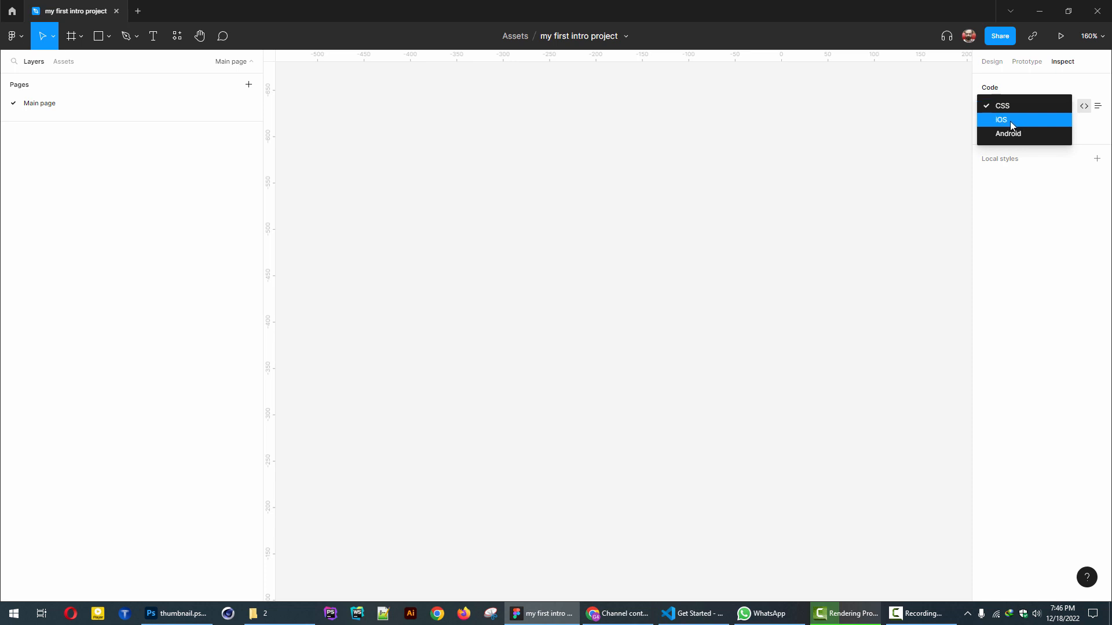
click(1010, 120)
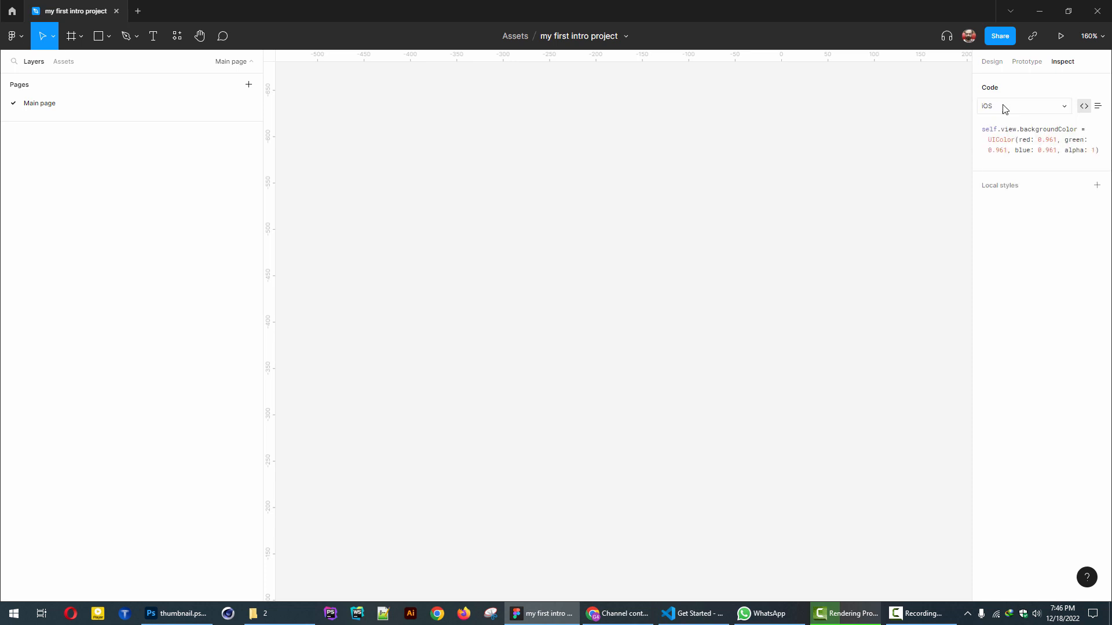
click(1004, 109)
click(1013, 120)
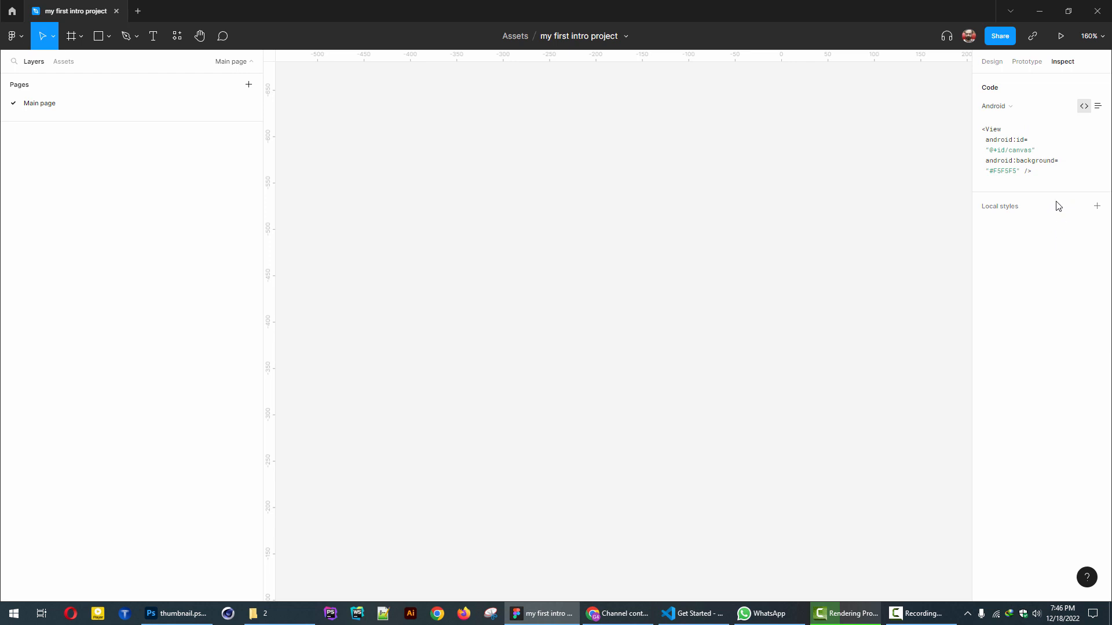
click(1005, 107)
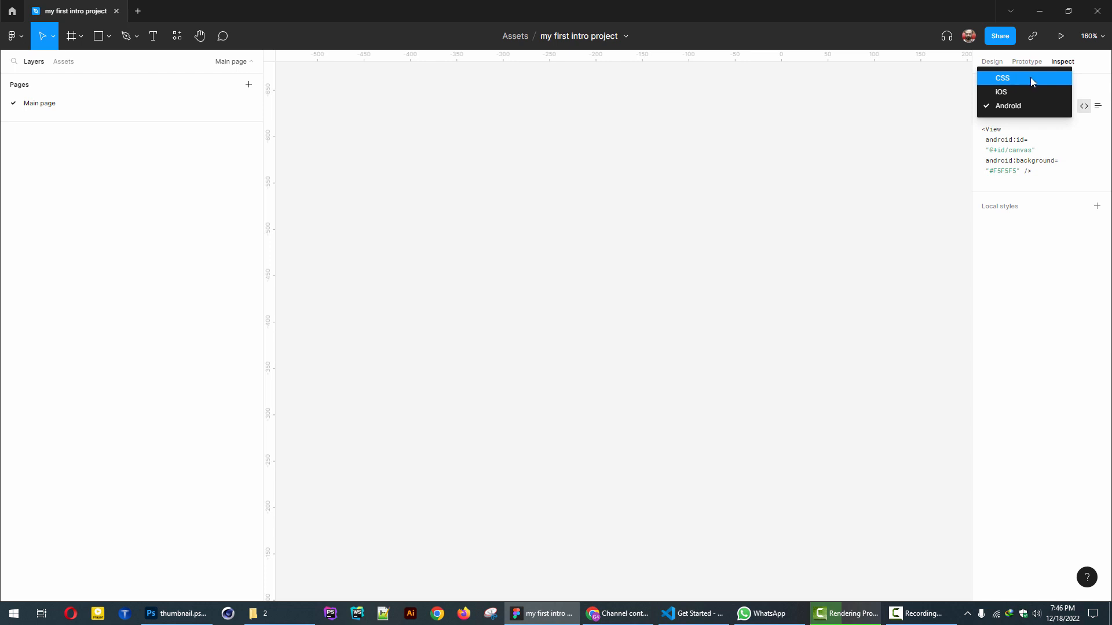
click(1003, 76)
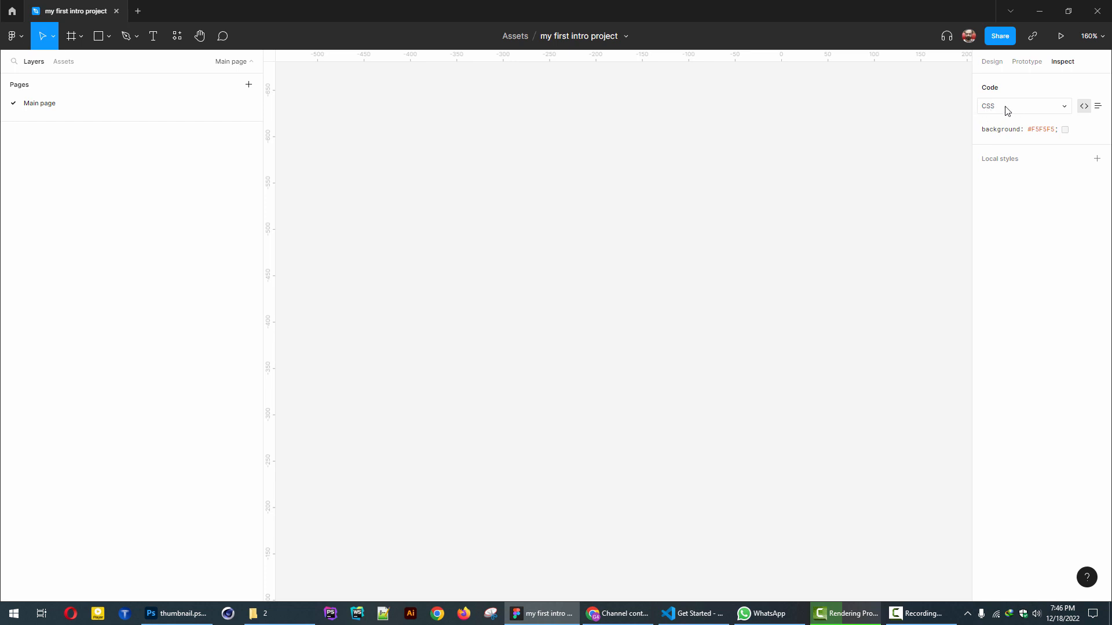
click(1097, 107)
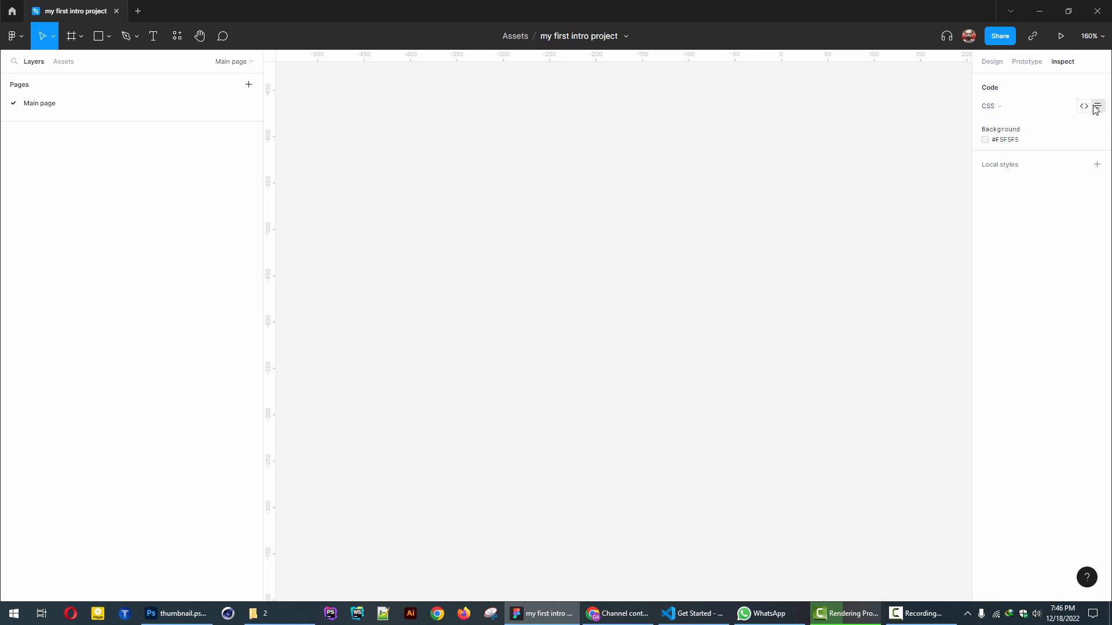
click(1084, 108)
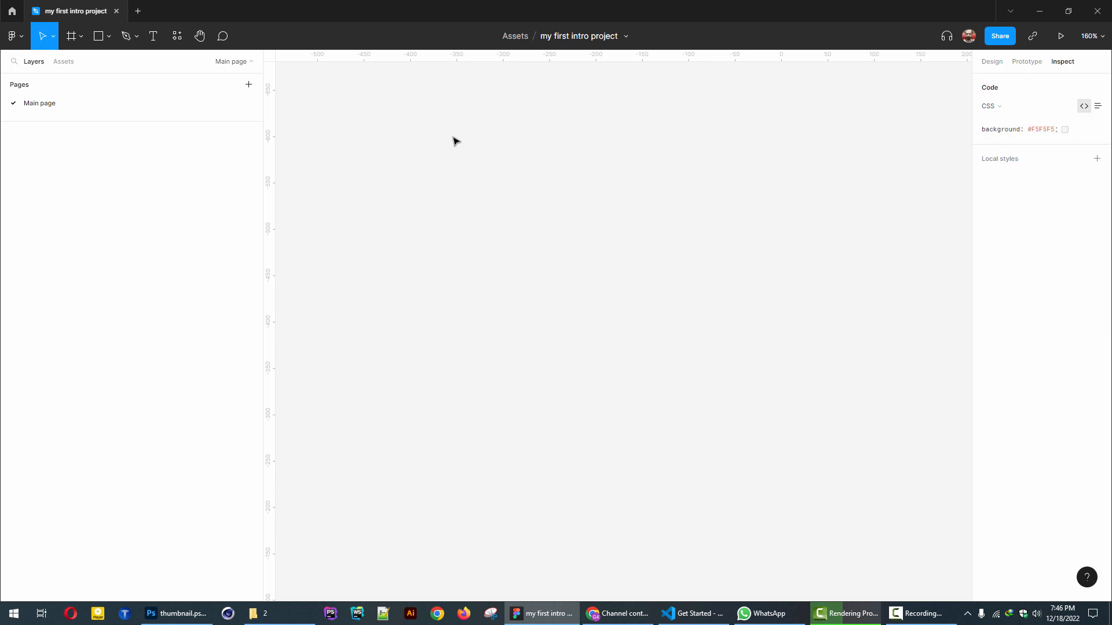
- Examine the page's design options, including the available local style types and the export settings
click(990, 62)
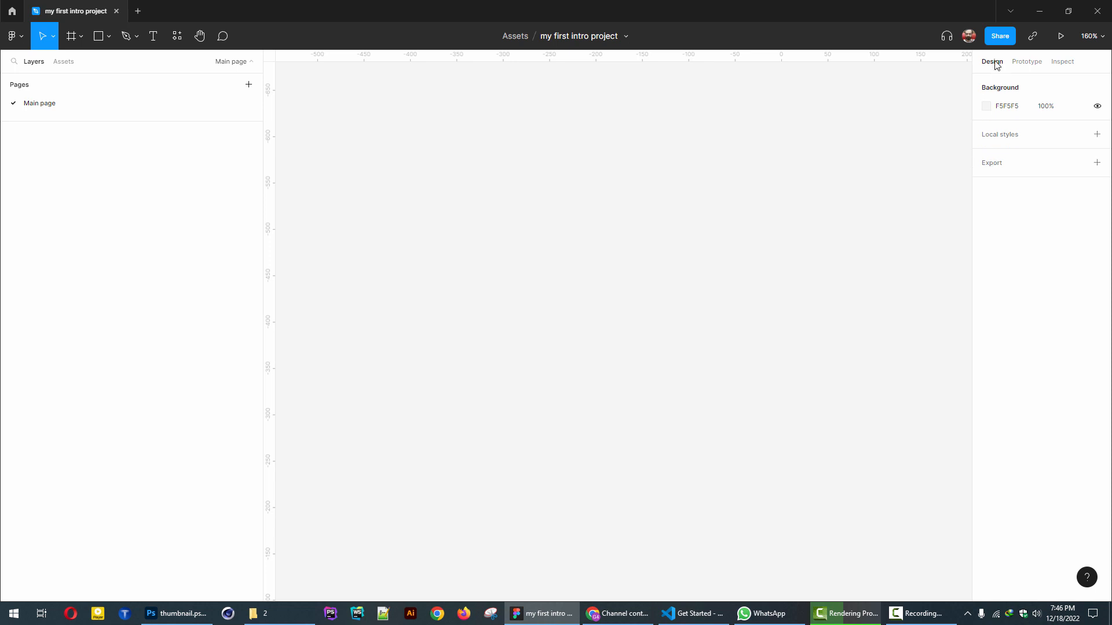
click(1004, 135)
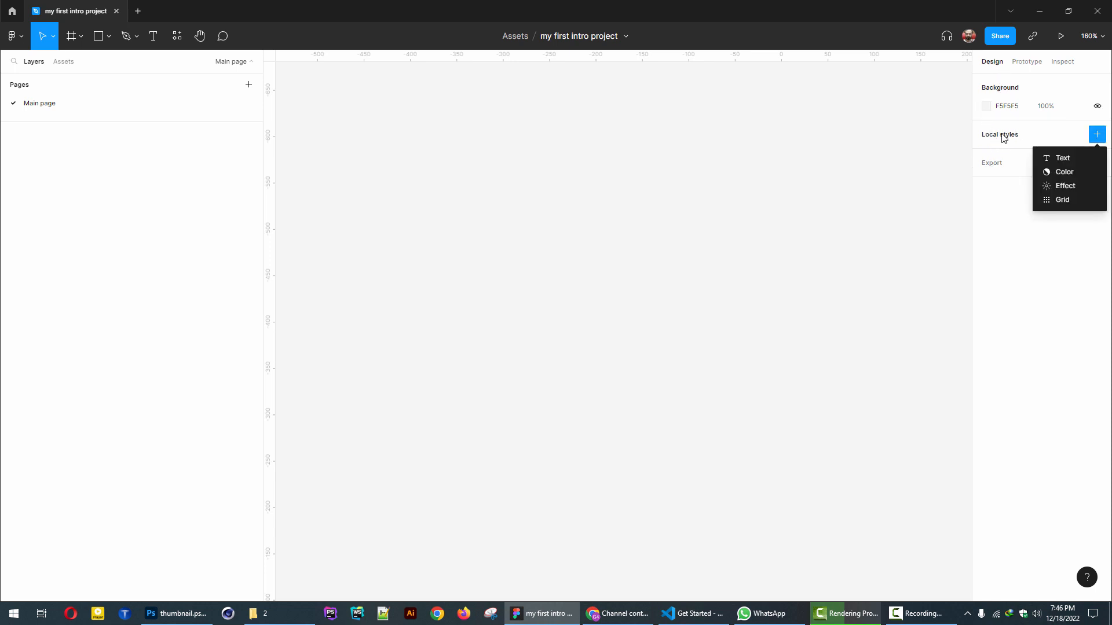
click(1001, 137)
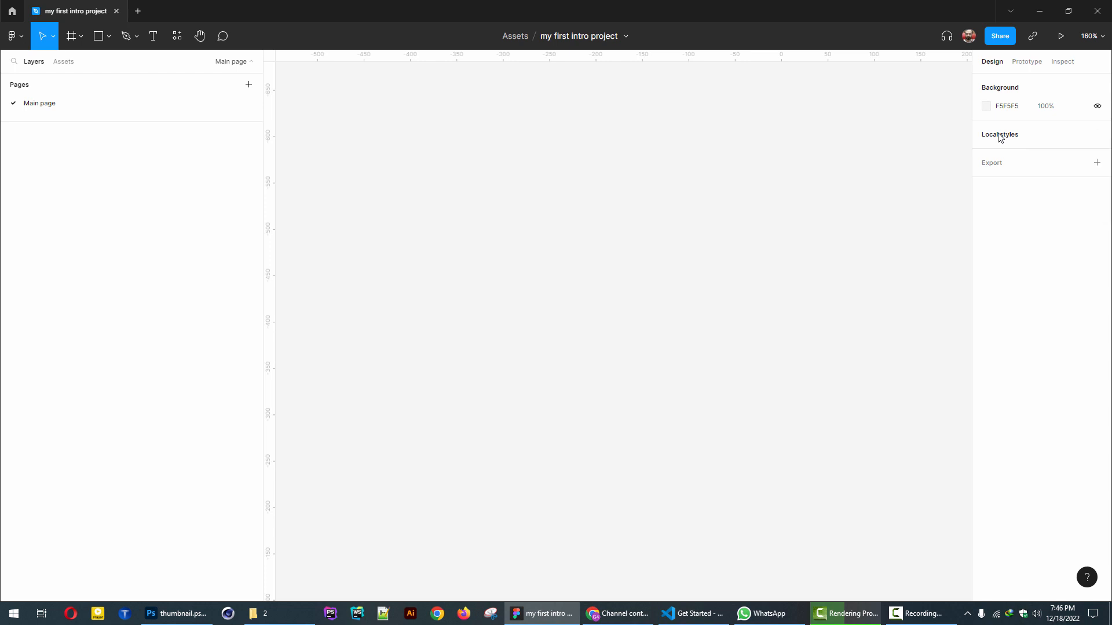
click(995, 163)
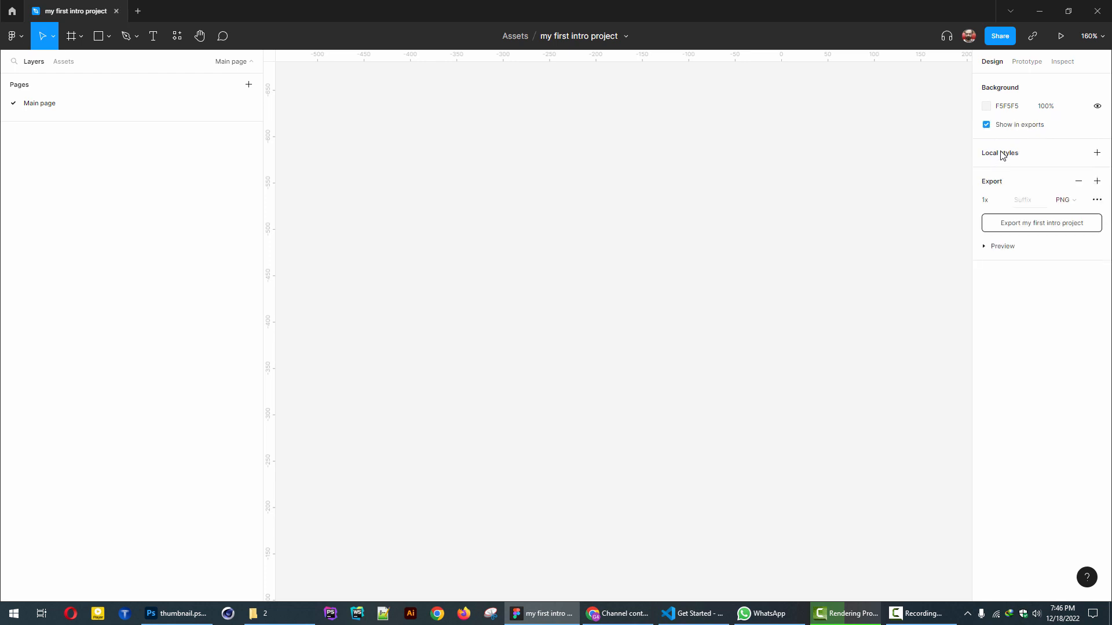
click(1078, 181)
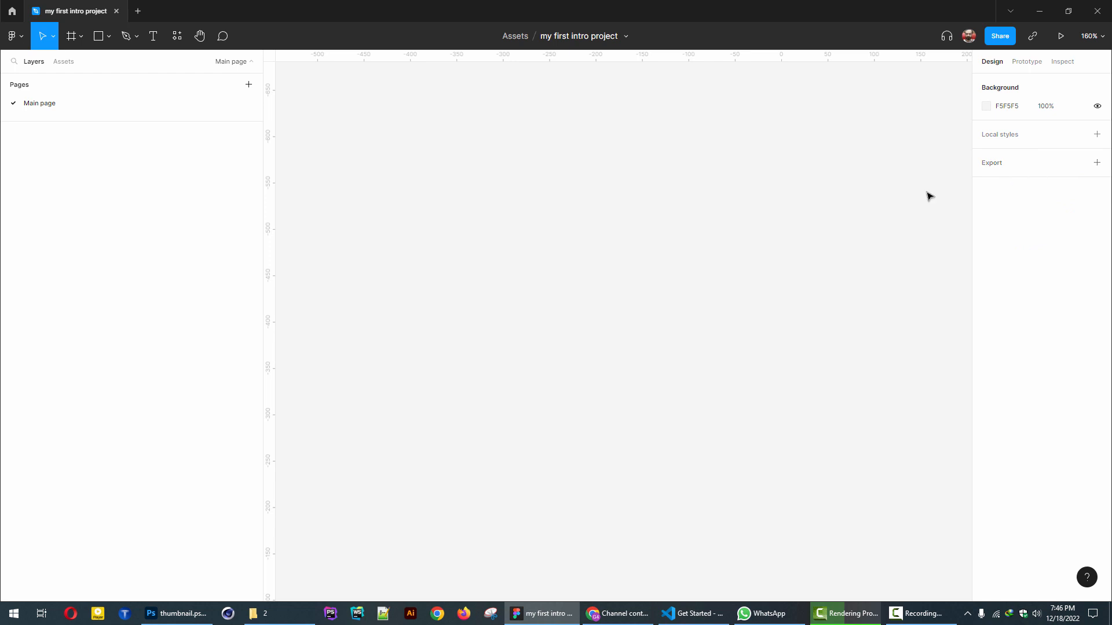
- Draw a square about 148 × 148 in the upper part of the canvas
click(104, 37)
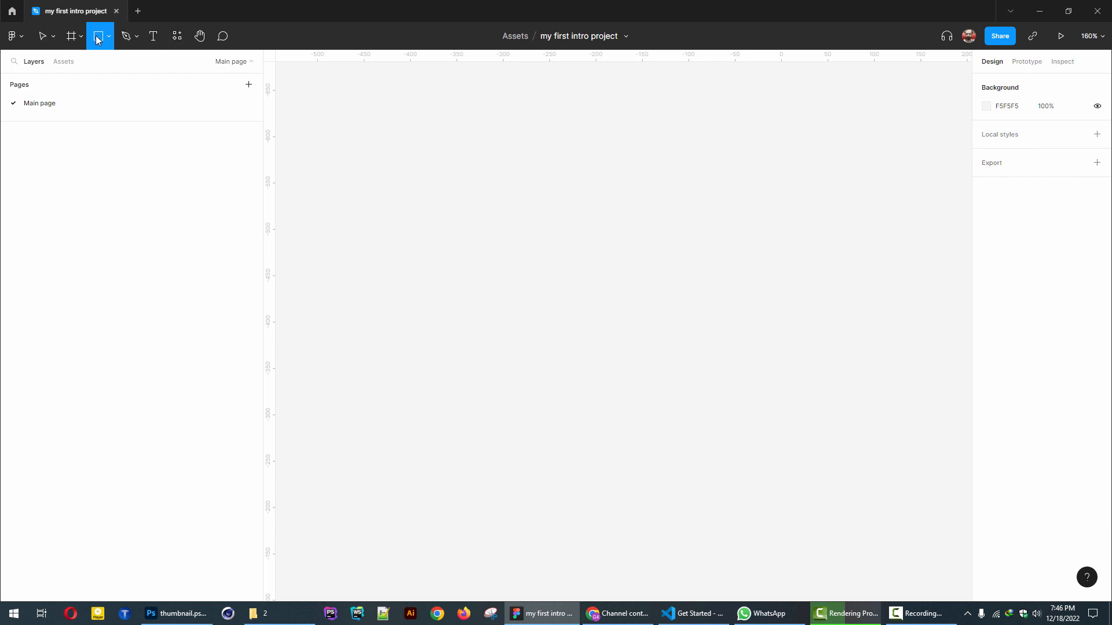
mouse_move(420, 116)
mouse_down()
mouse_move(524, 204)
mouse_move(549, 198)
mouse_move(558, 210)
mouse_up()
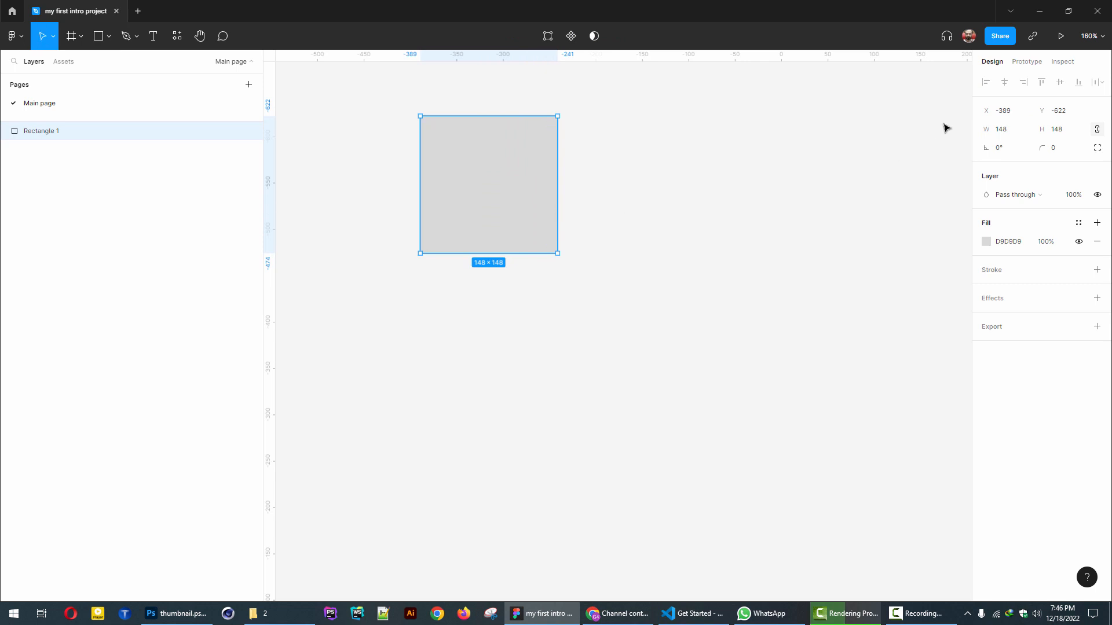
click(615, 220)
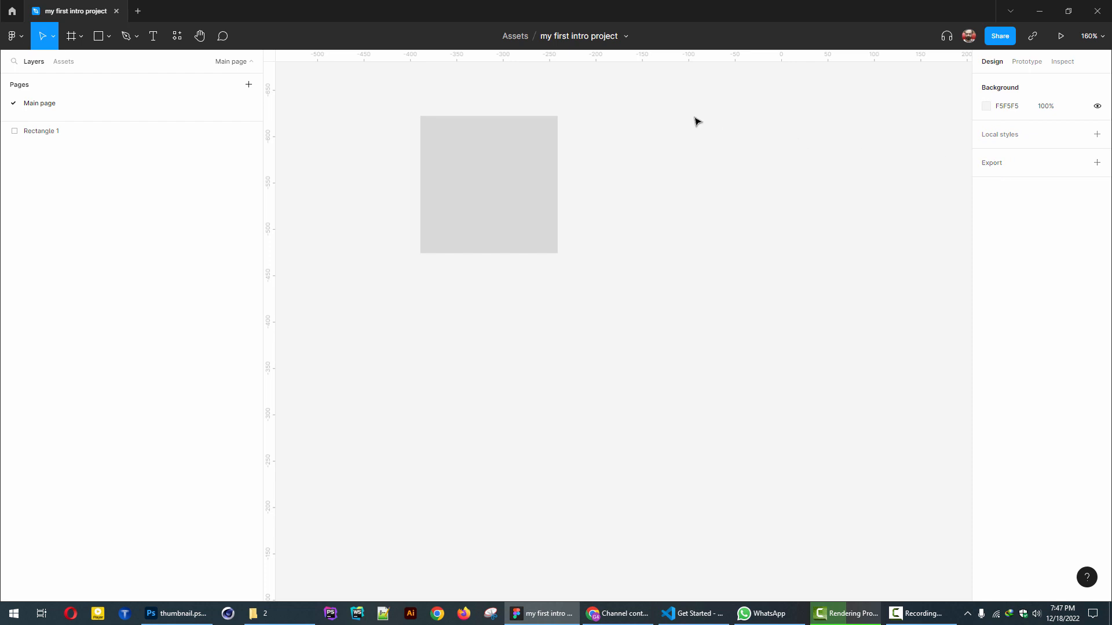
- Set the square's width and height to 50 each
click(502, 190)
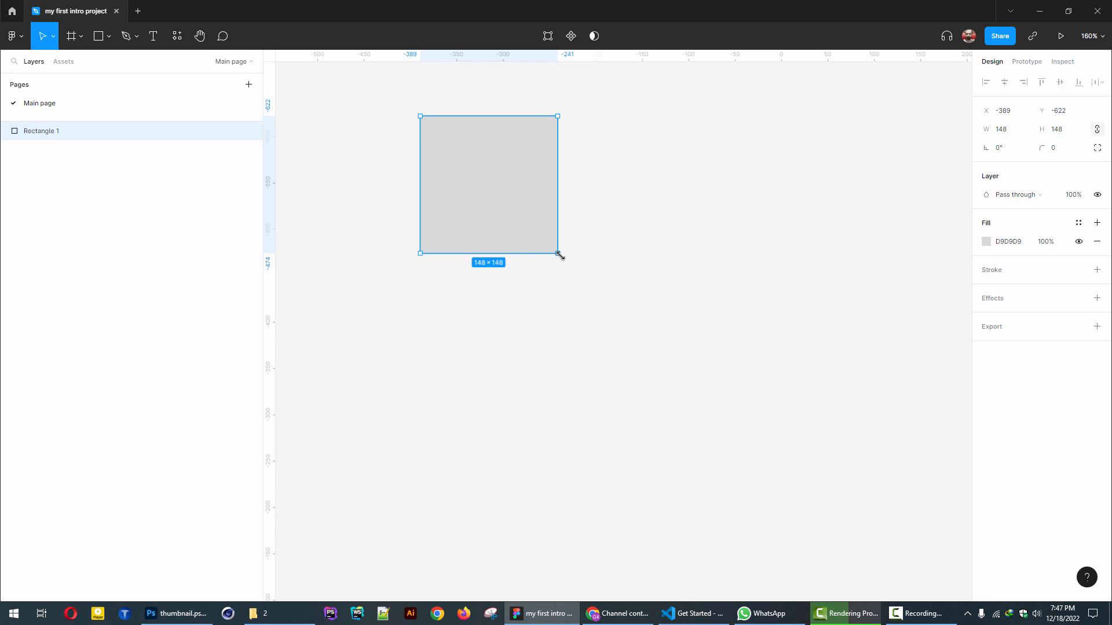
click(1012, 134)
text(50)
key(Tab)
text(5)
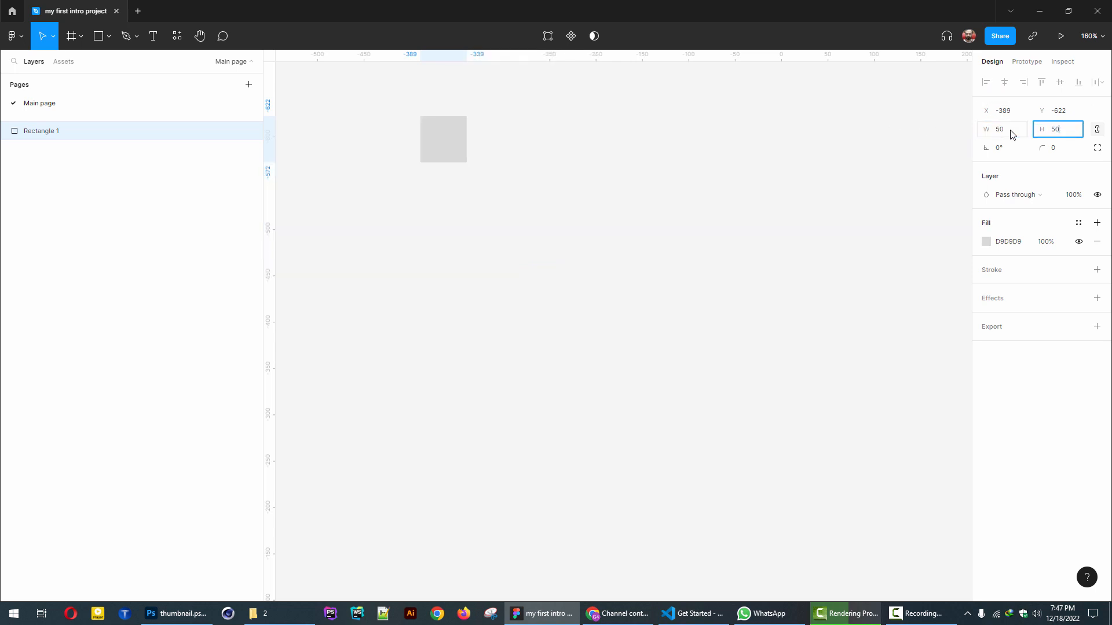
key(Return)
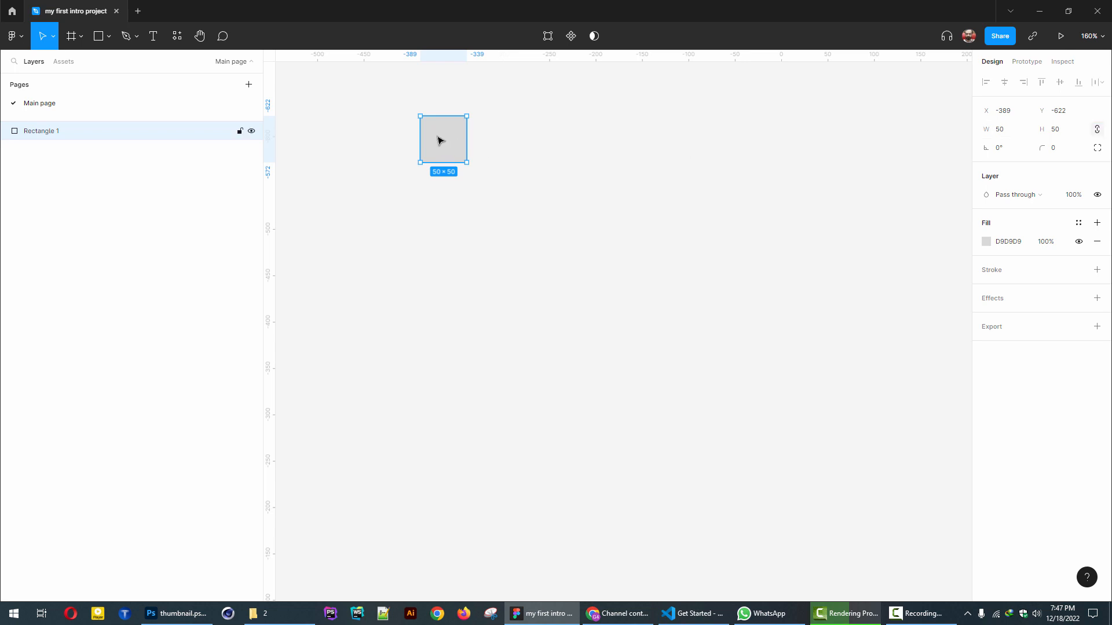
- Change the square's fill to the dark grey 7B7979
click(986, 241)
click(848, 268)
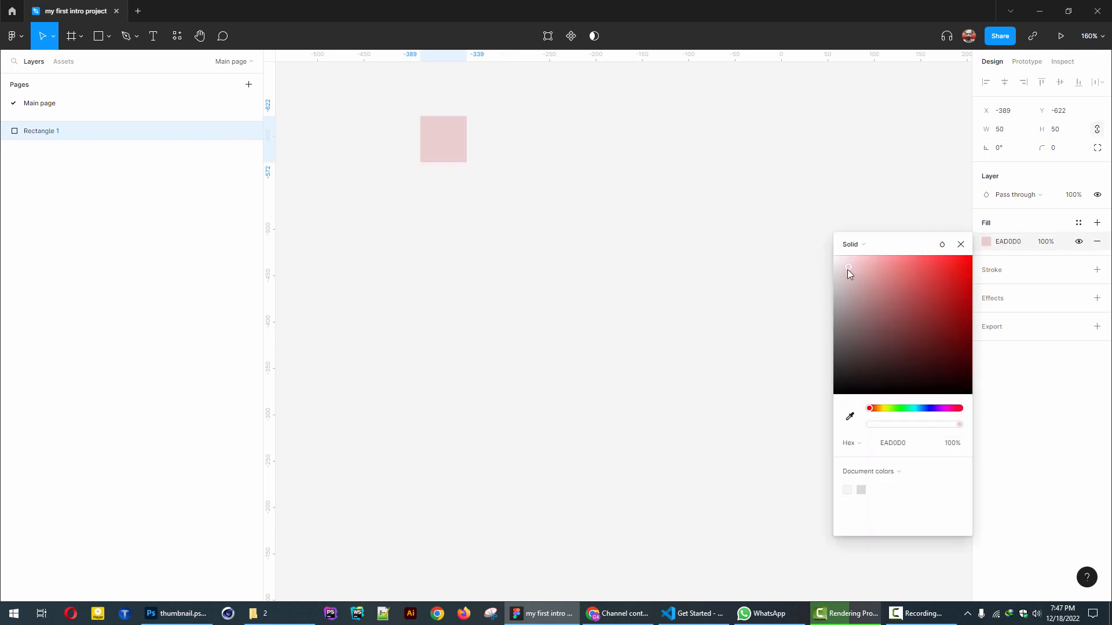
drag(847, 270, 837, 326)
click(961, 245)
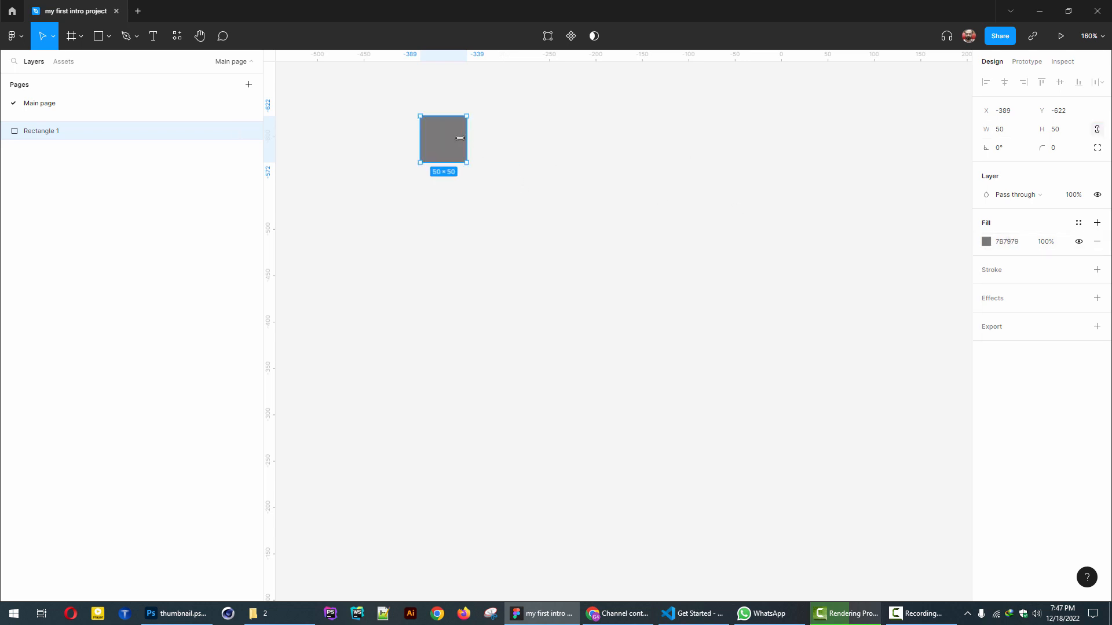
- Make four copies of the grey square, two continuing its row at equal spacing and two placed diagonally below
drag(437, 137, 528, 151)
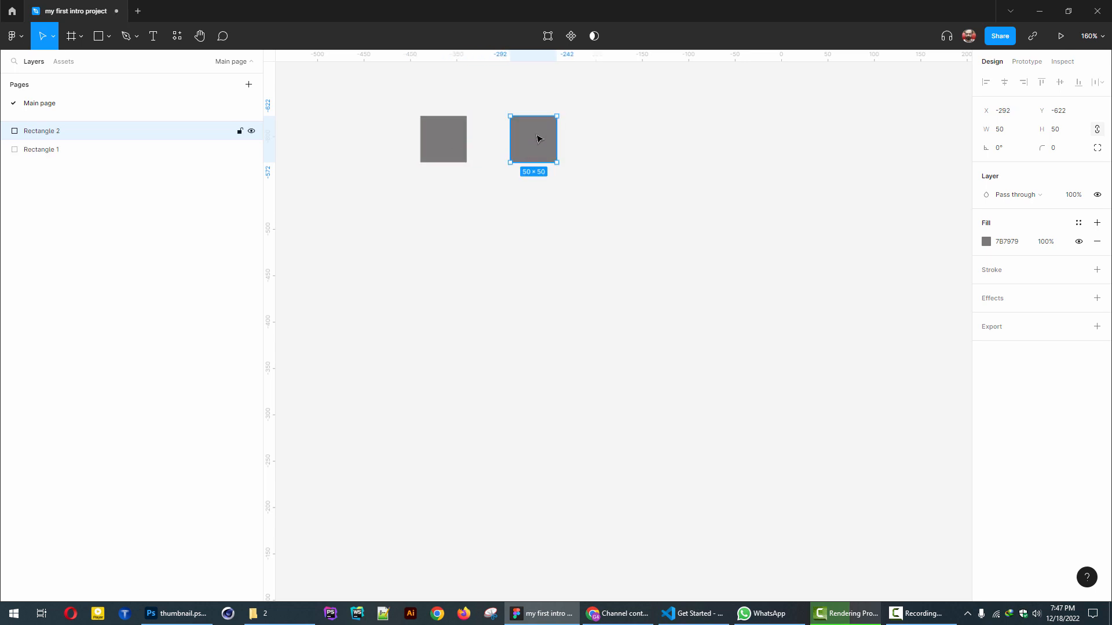
key(ctrl+d)
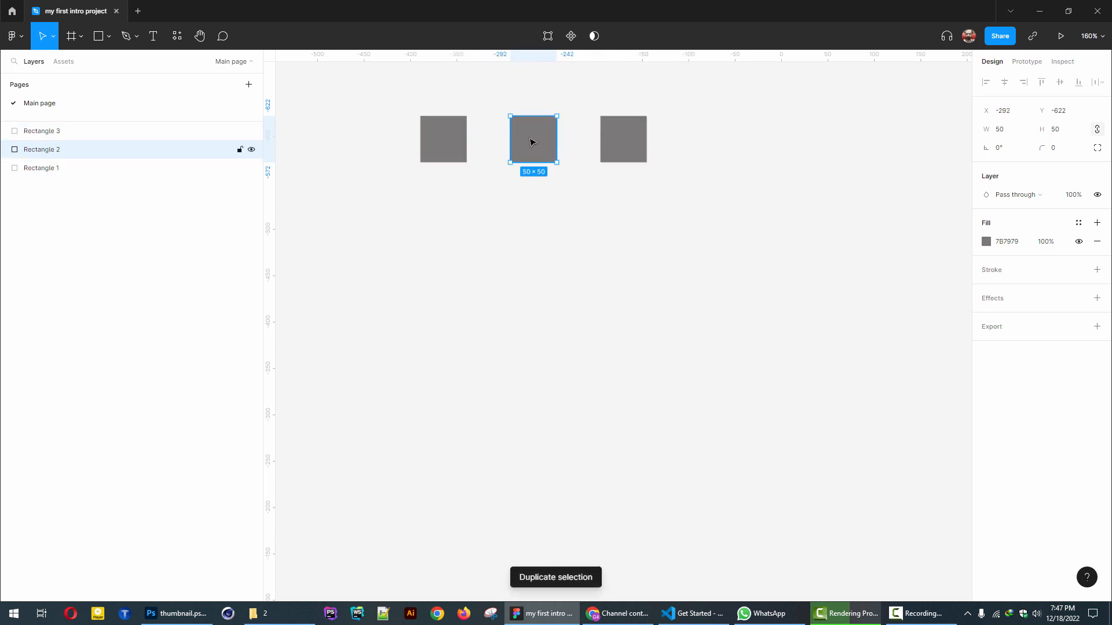
alt+drag(531, 142, 430, 258)
key(ctrl+d)
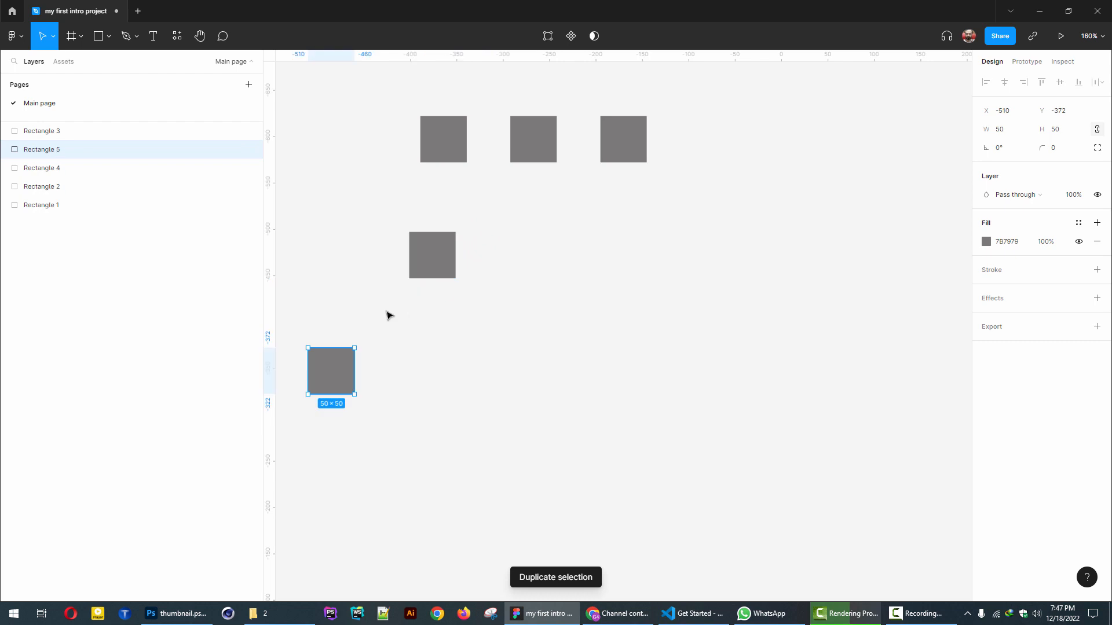
- Move the lowest square across to below the top row, and lower the row's middle square beneath its neighbours
drag(336, 371, 569, 376)
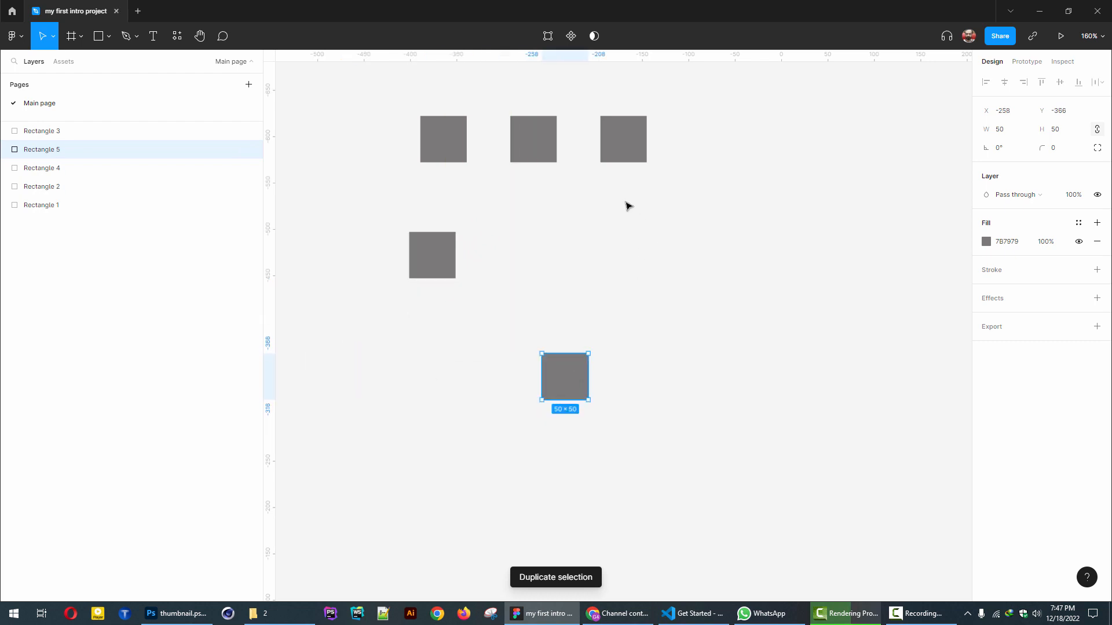
drag(536, 149, 545, 229)
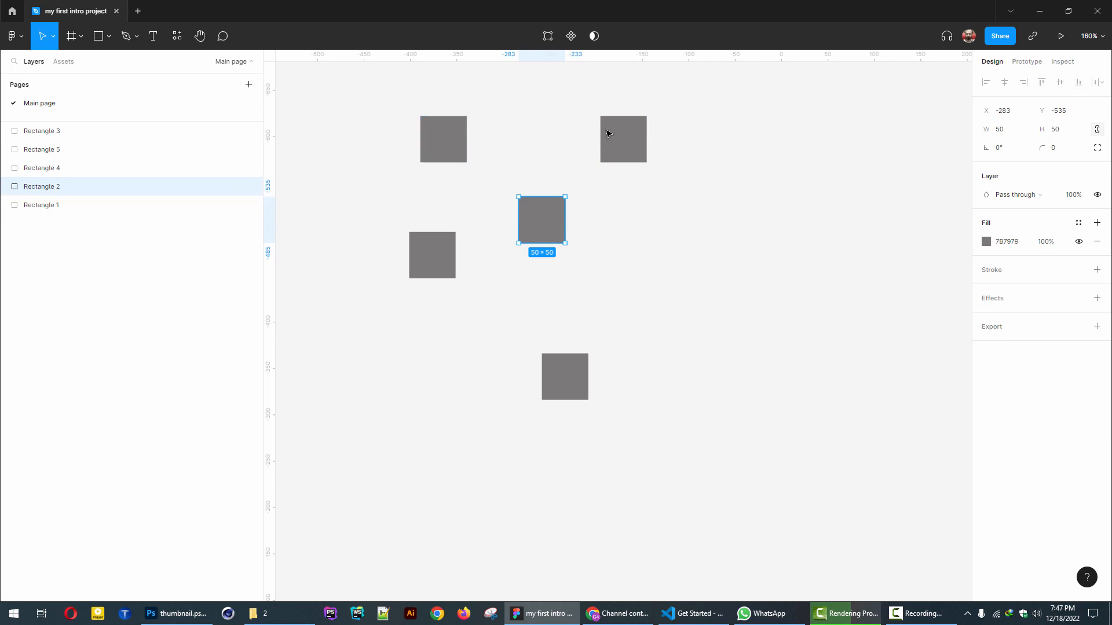
click(446, 142)
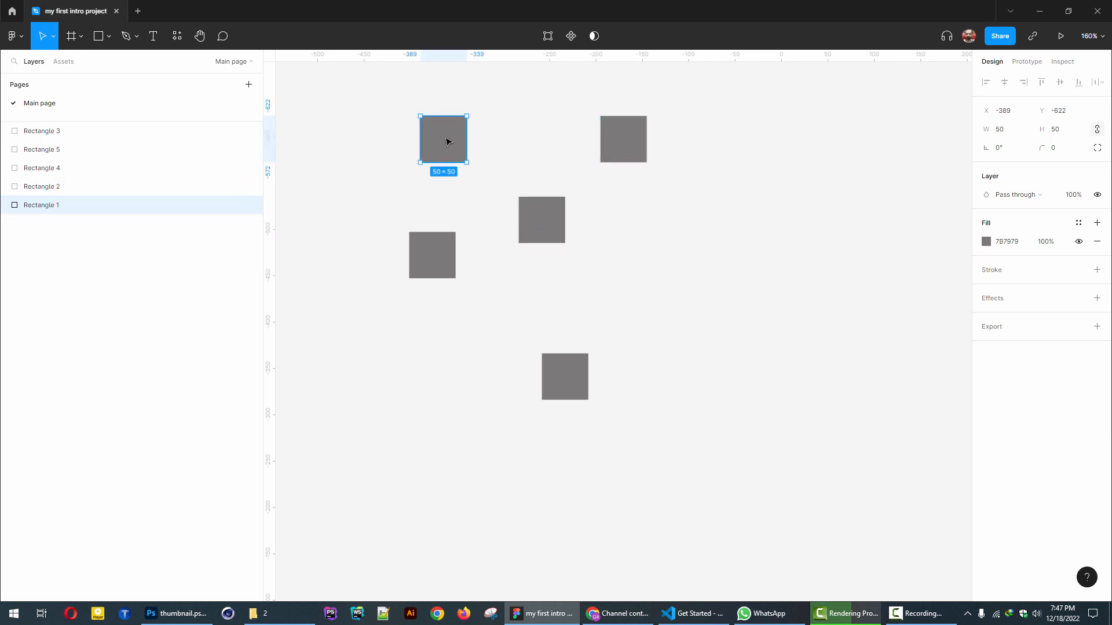
shift+click(549, 221)
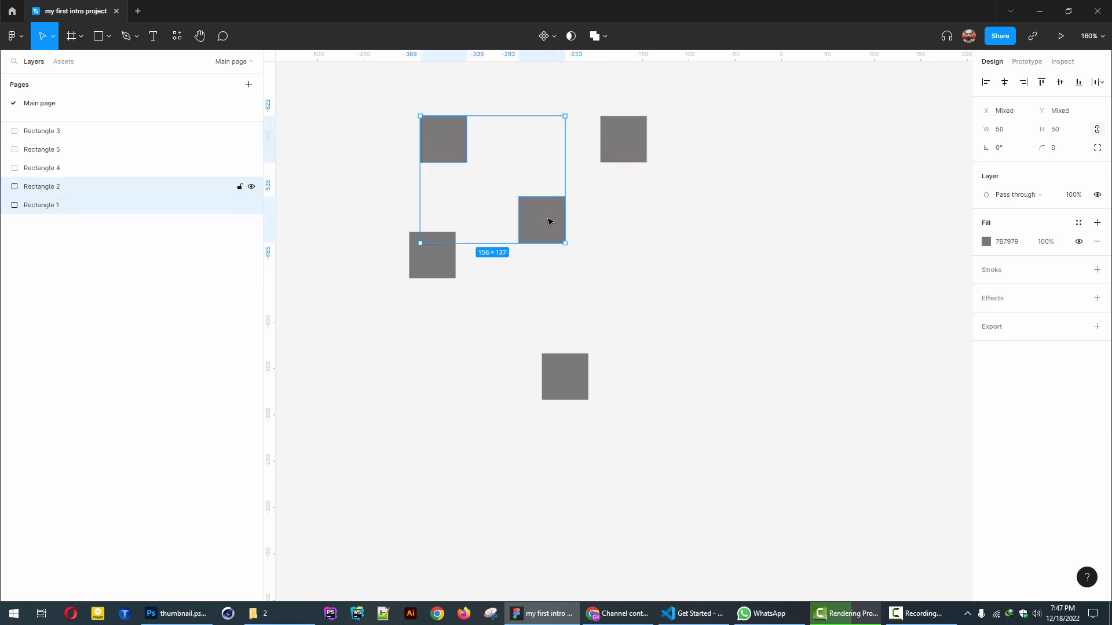
shift+click(636, 142)
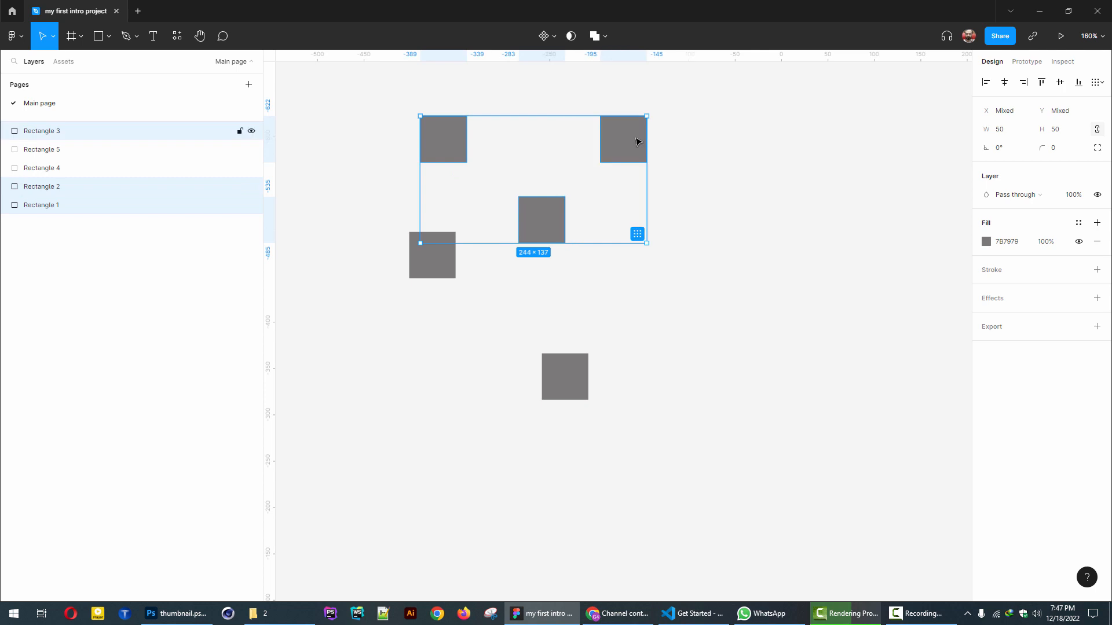
click(704, 168)
click(443, 132)
click(530, 211)
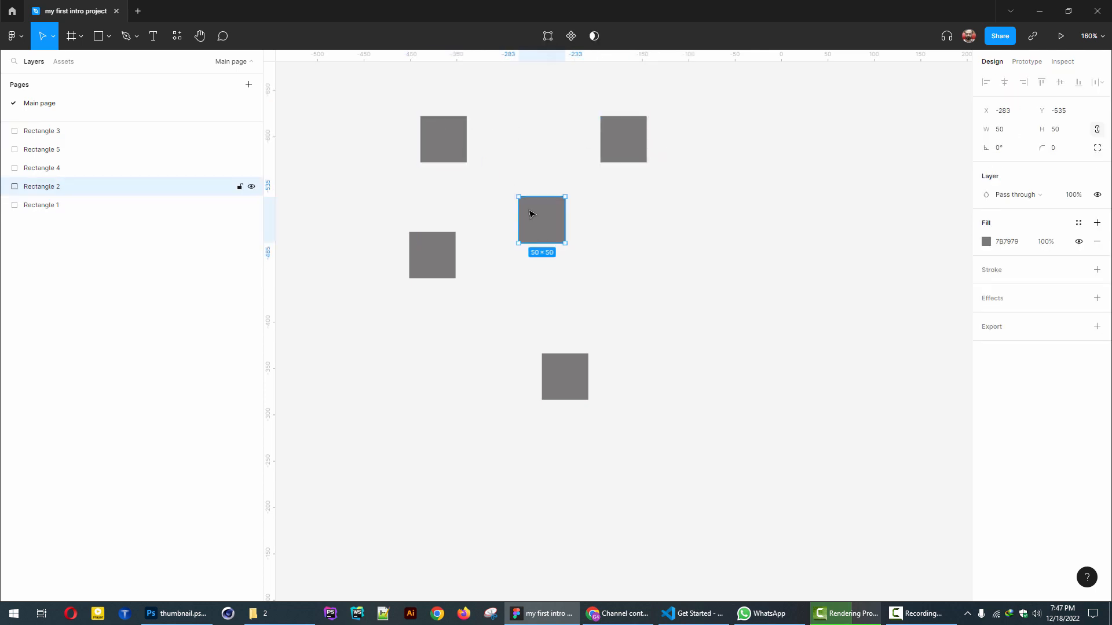
- Try aligning the two top squares and the lowered middle one by left edges and by horizontal centres, undoing each alignment
click(446, 141)
shift+click(541, 218)
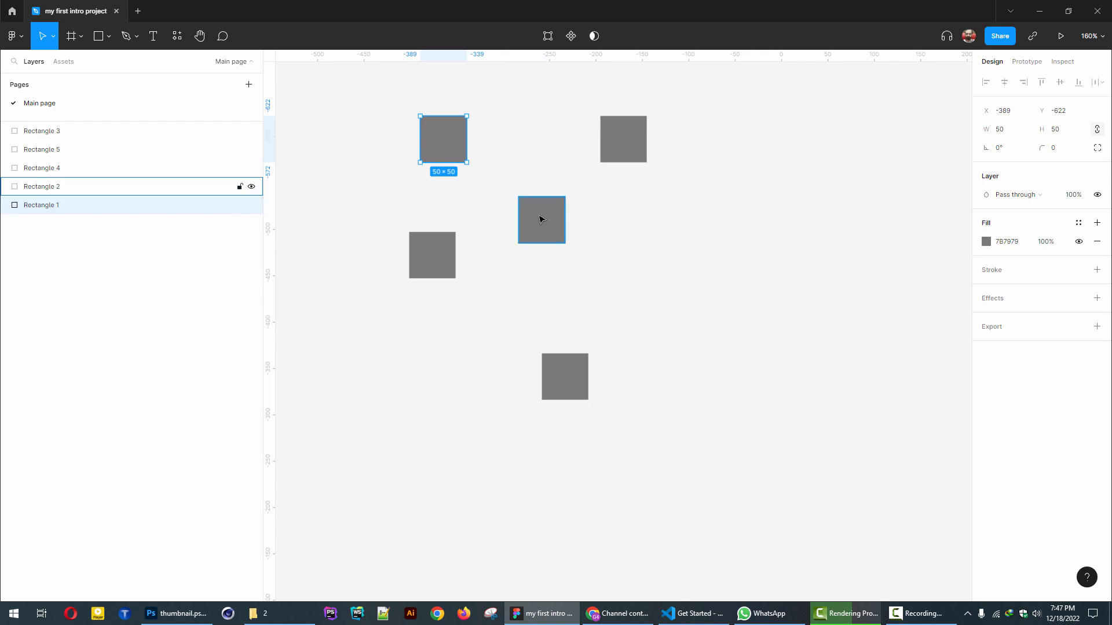
shift+click(630, 150)
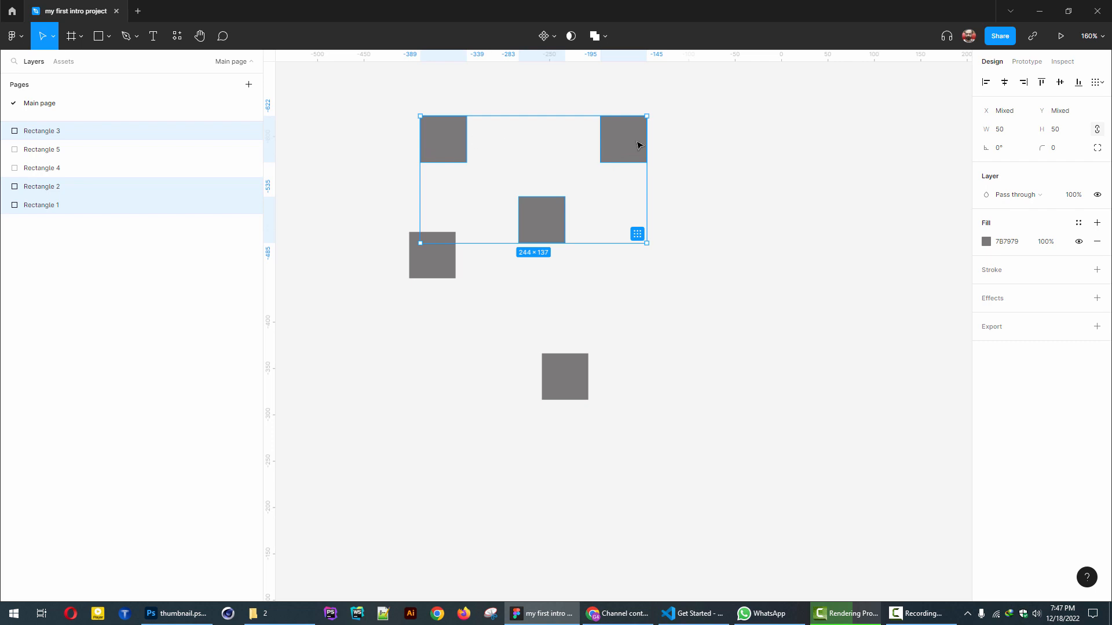
click(986, 83)
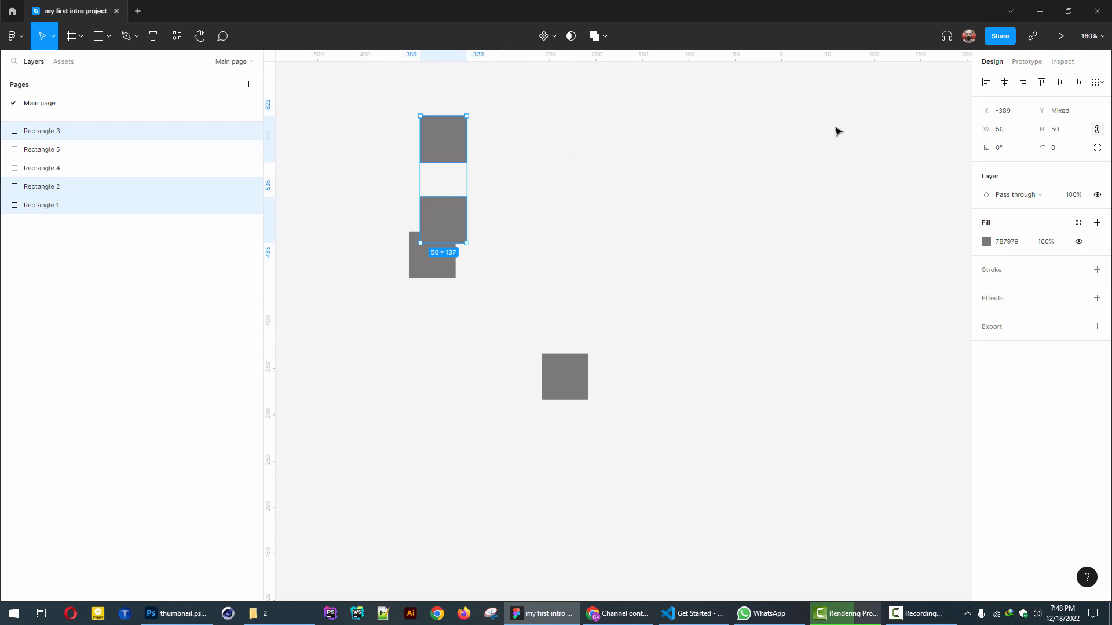
key(ctrl+z)
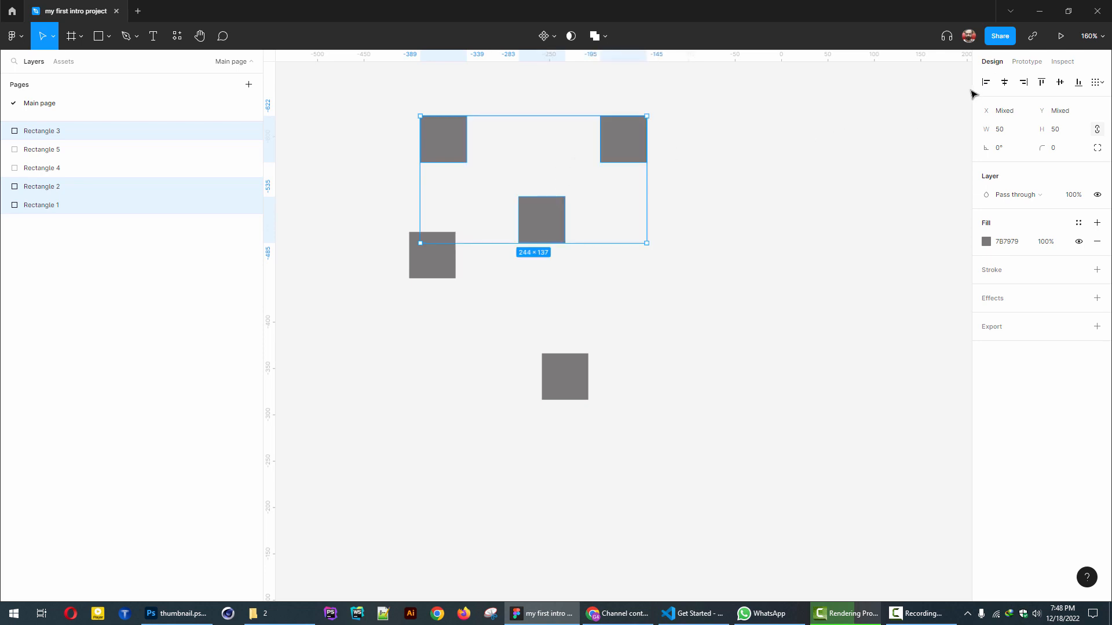
click(1005, 83)
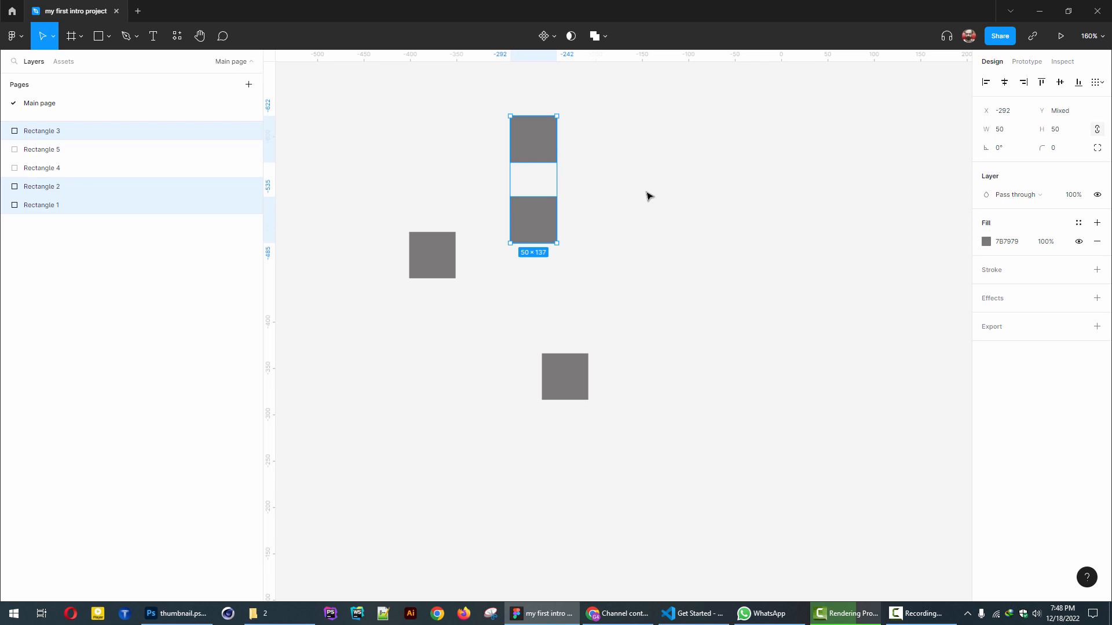
key(ctrl+z)
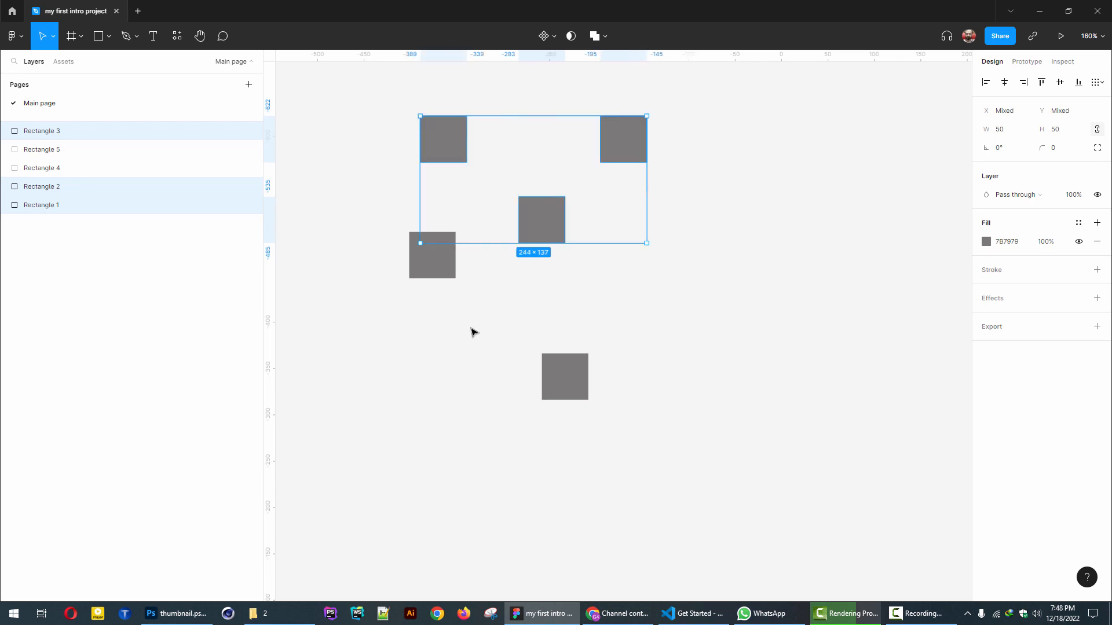
- Draw a frame about 537 × 463 around all five squares and add a stroke to it
click(71, 36)
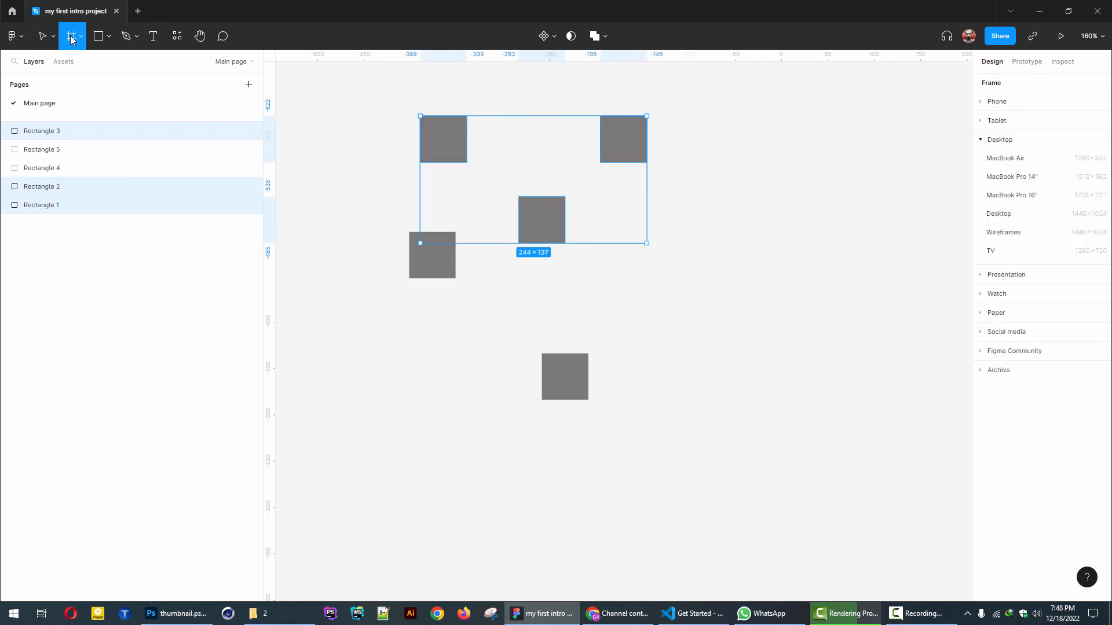
drag(328, 74, 839, 514)
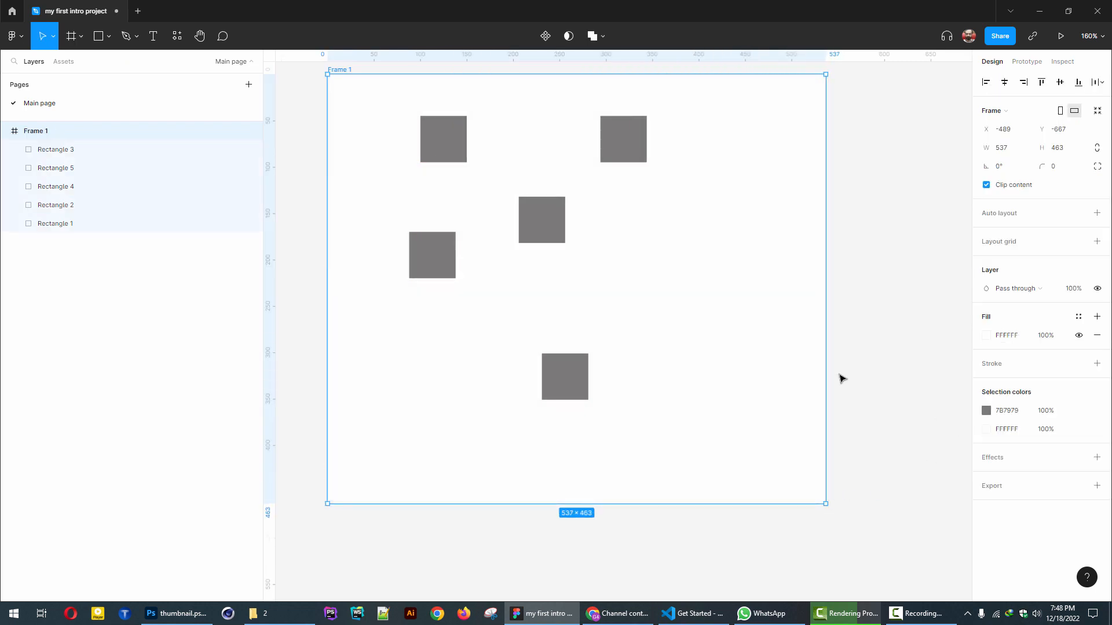
click(1100, 364)
click(925, 293)
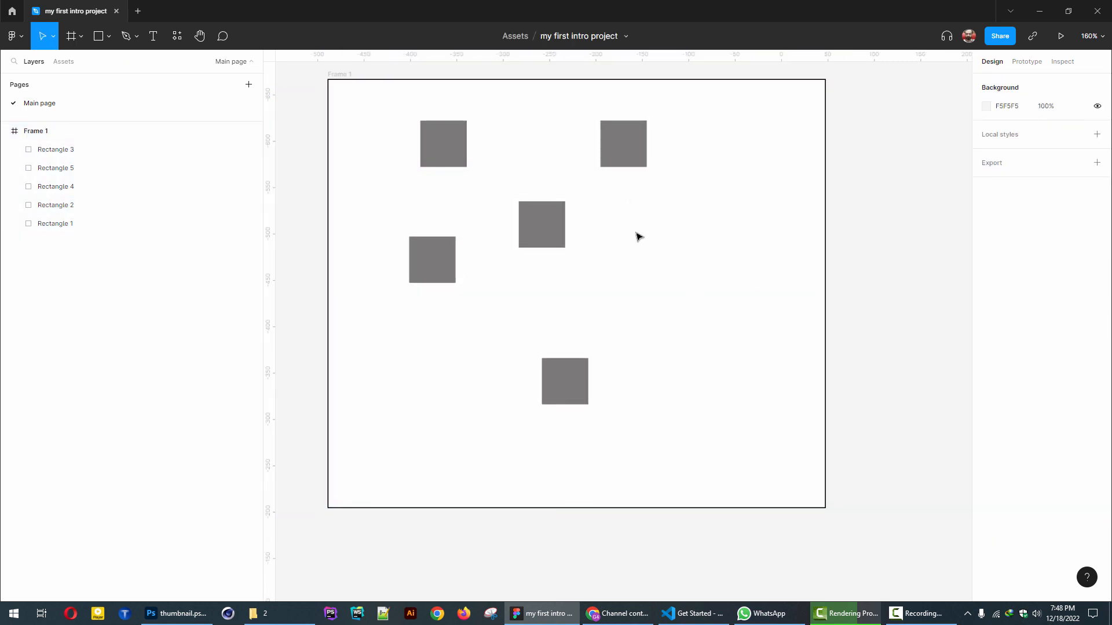
- Try left-aligning the two top squares and the middle square inside the frame, and undo the alignment
click(439, 143)
shift+click(541, 227)
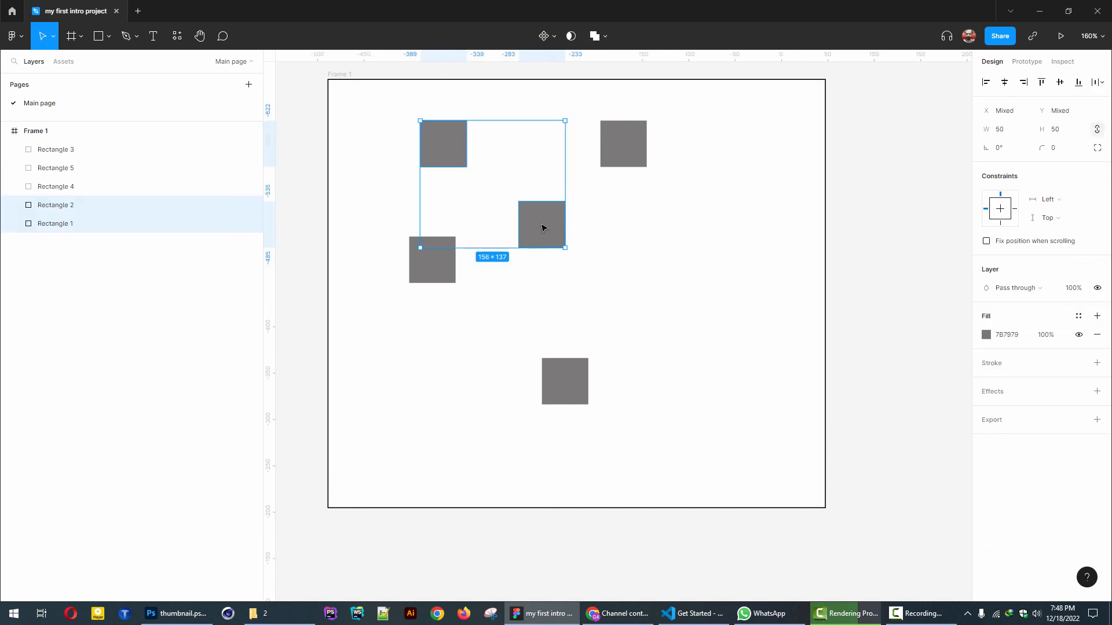
shift+click(623, 149)
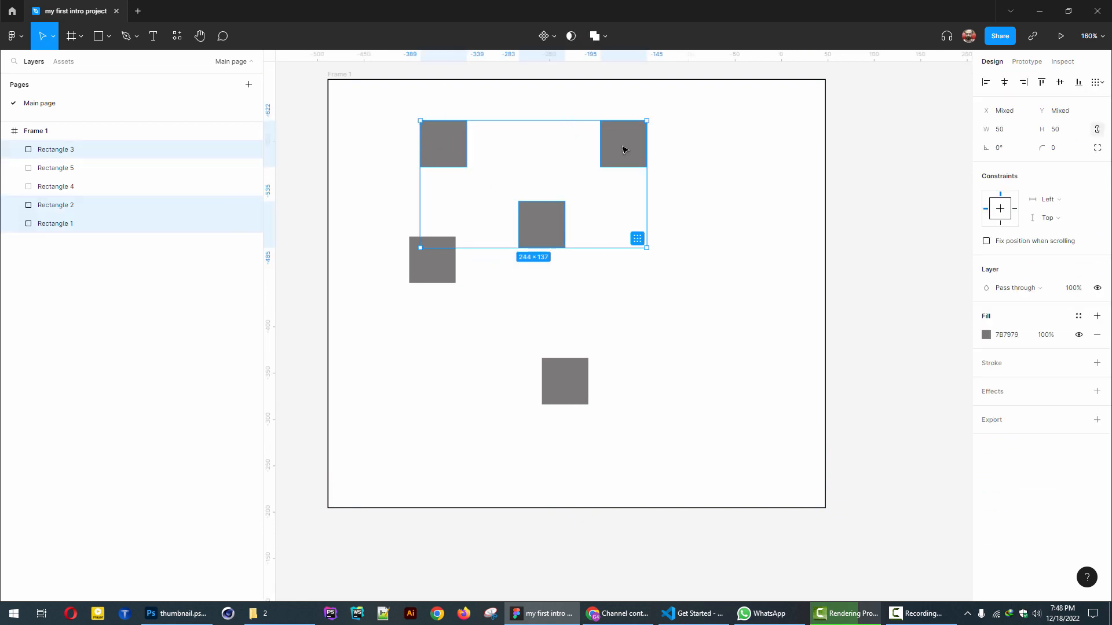
click(988, 86)
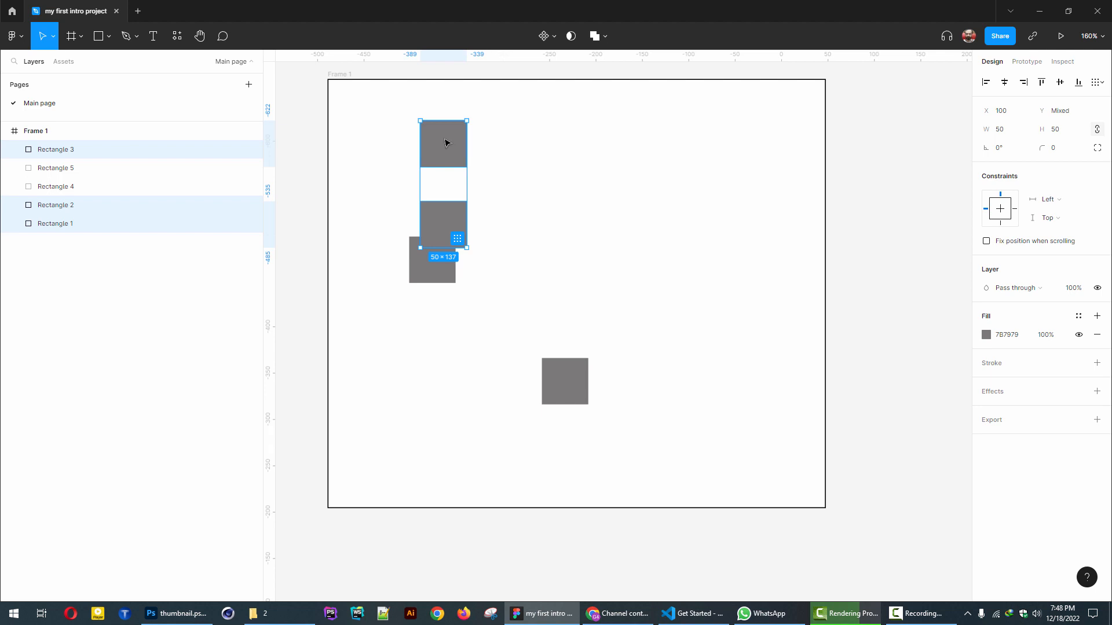
key(ctrl+z)
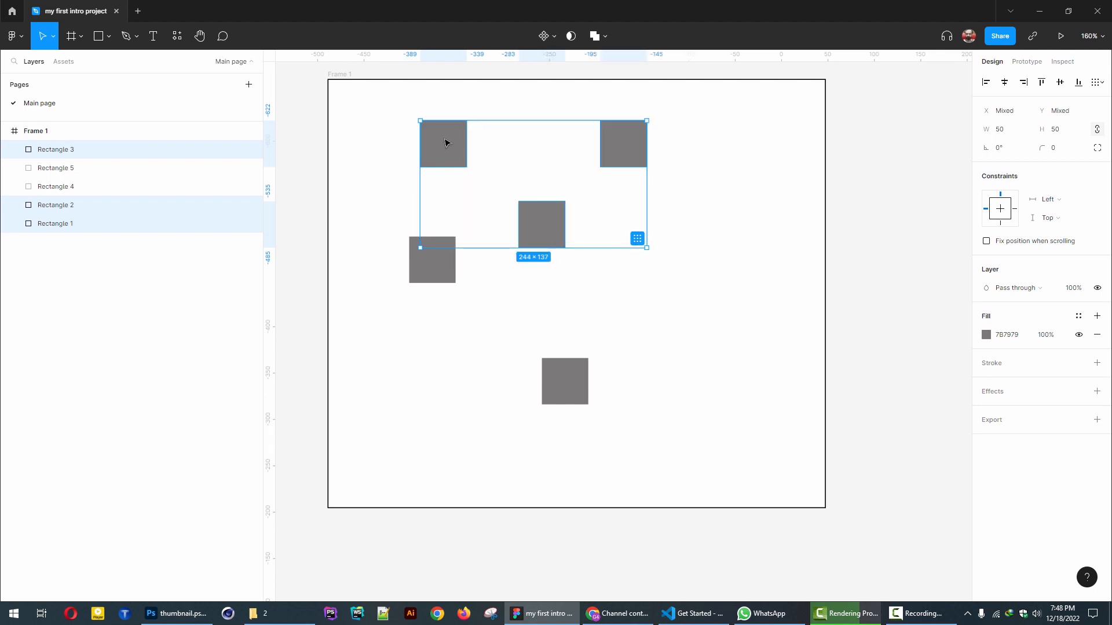
- Try aligning the same three squares by their horizontal centres, inspect the stacked result, and undo it
click(1005, 85)
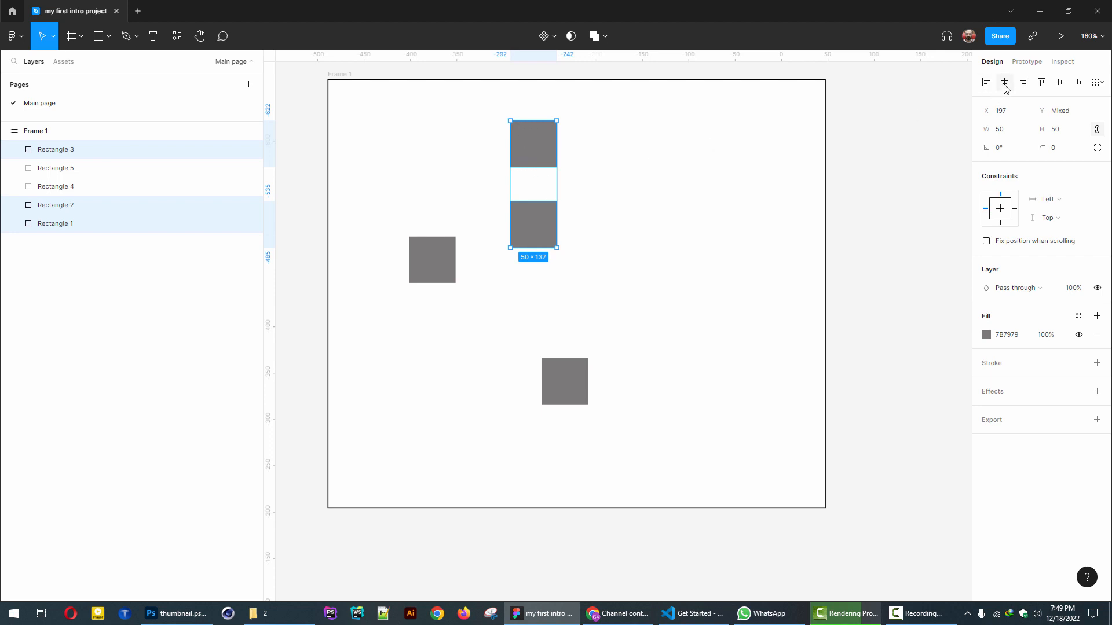
click(681, 178)
click(529, 146)
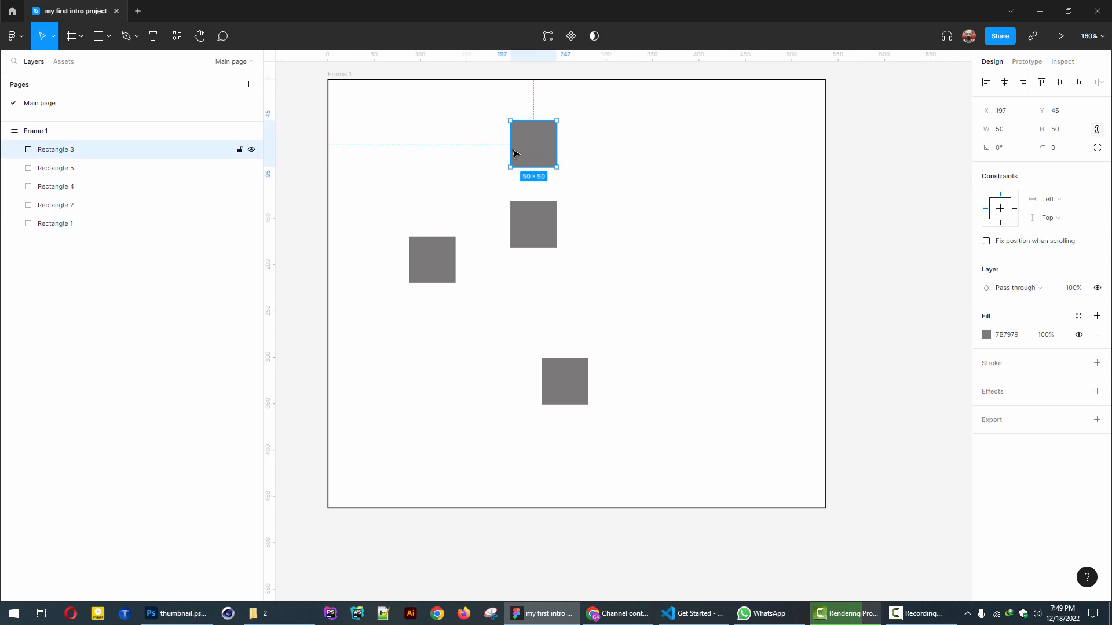
key(ctrl+z)
key(ctrl+z)
key(ctrl+z)
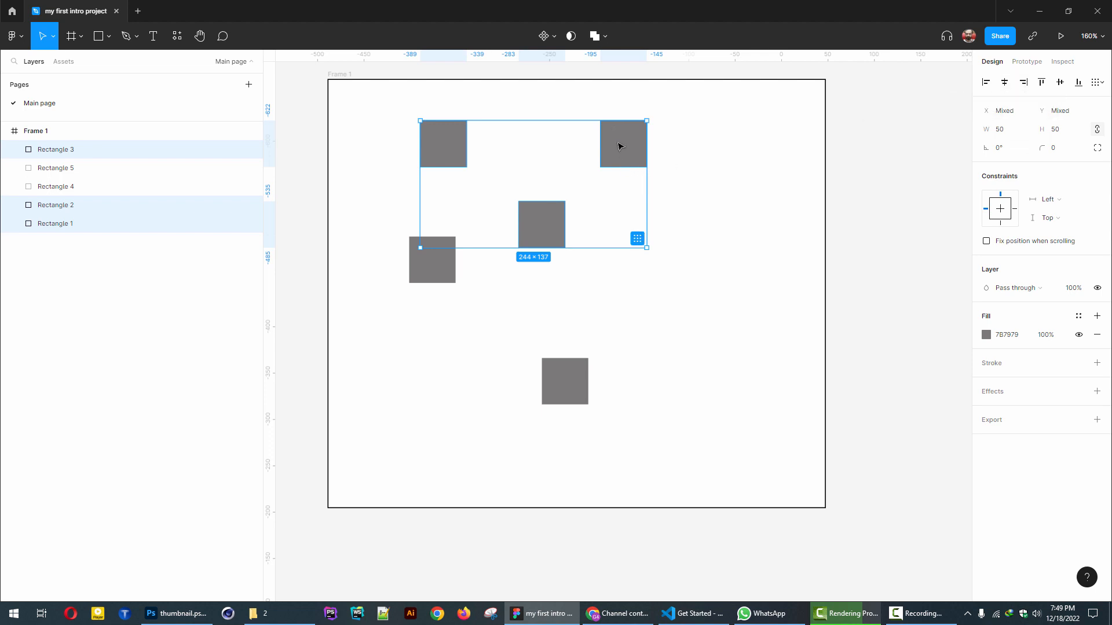
- Try aligning the three selected squares by their right edges and by their top edges, undoing each alignment
click(1024, 83)
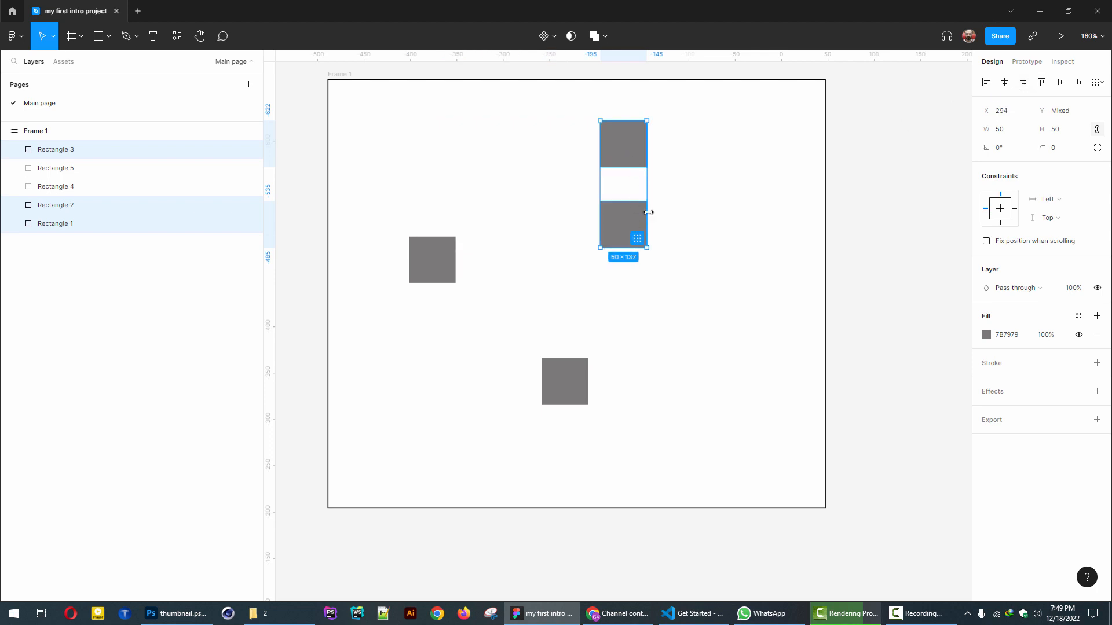
key(ctrl+z)
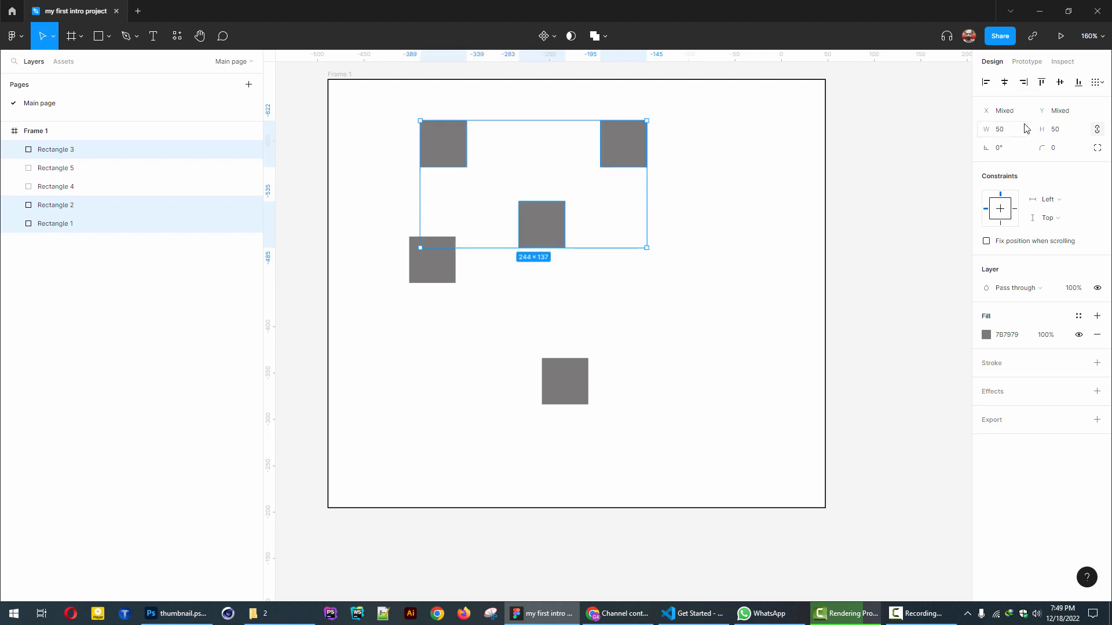
click(1042, 82)
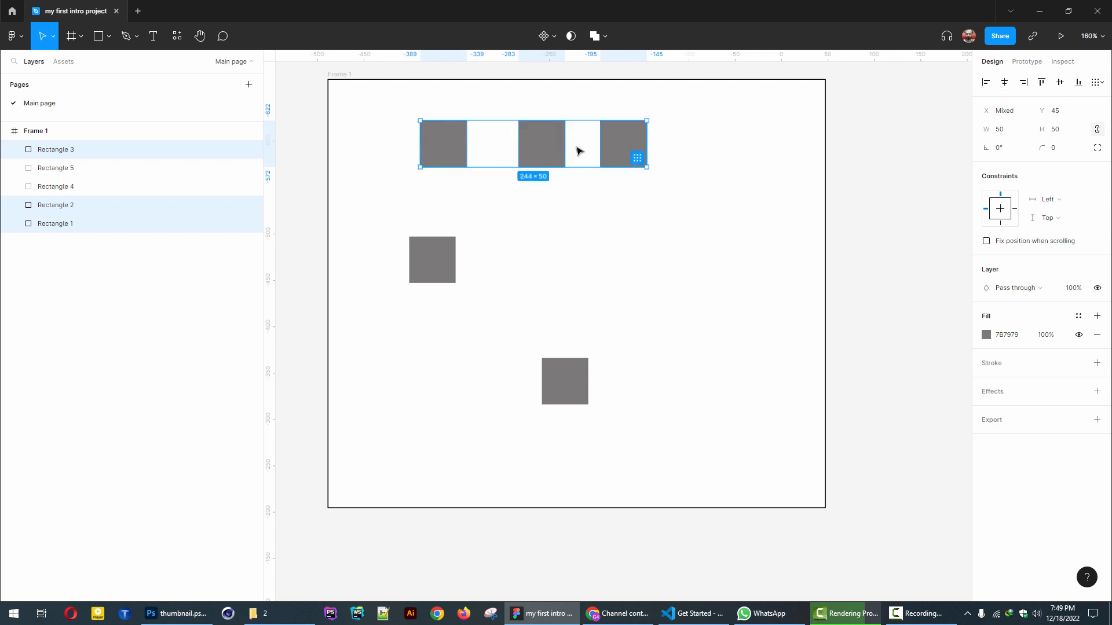
click(637, 157)
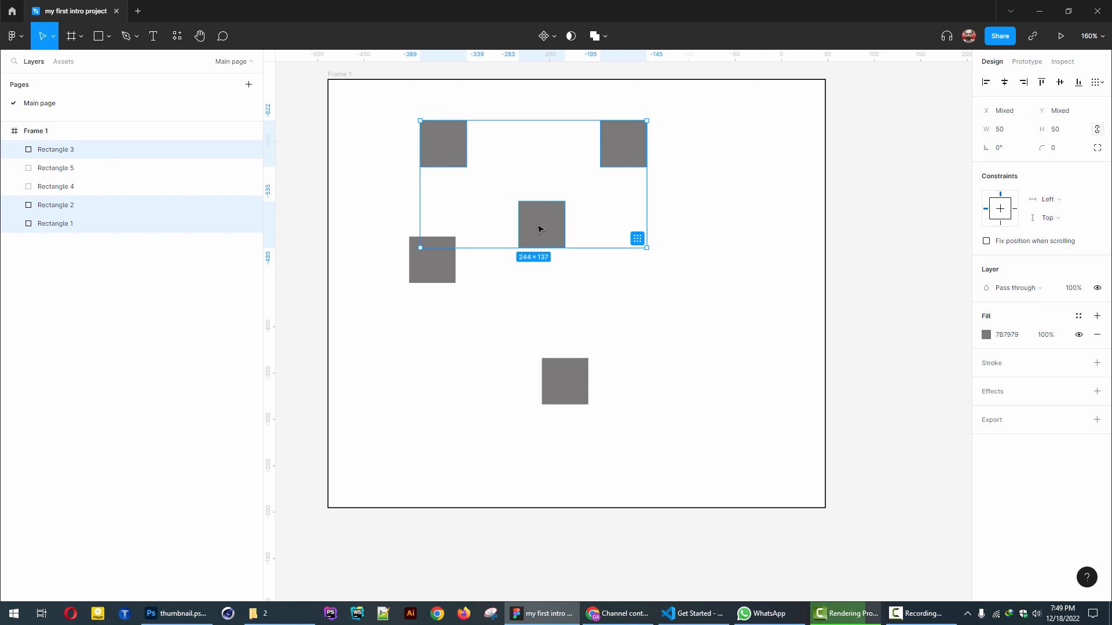
- Try aligning the three selected squares by their vertical centres and by their bottom edges, undoing each alignment
click(1061, 84)
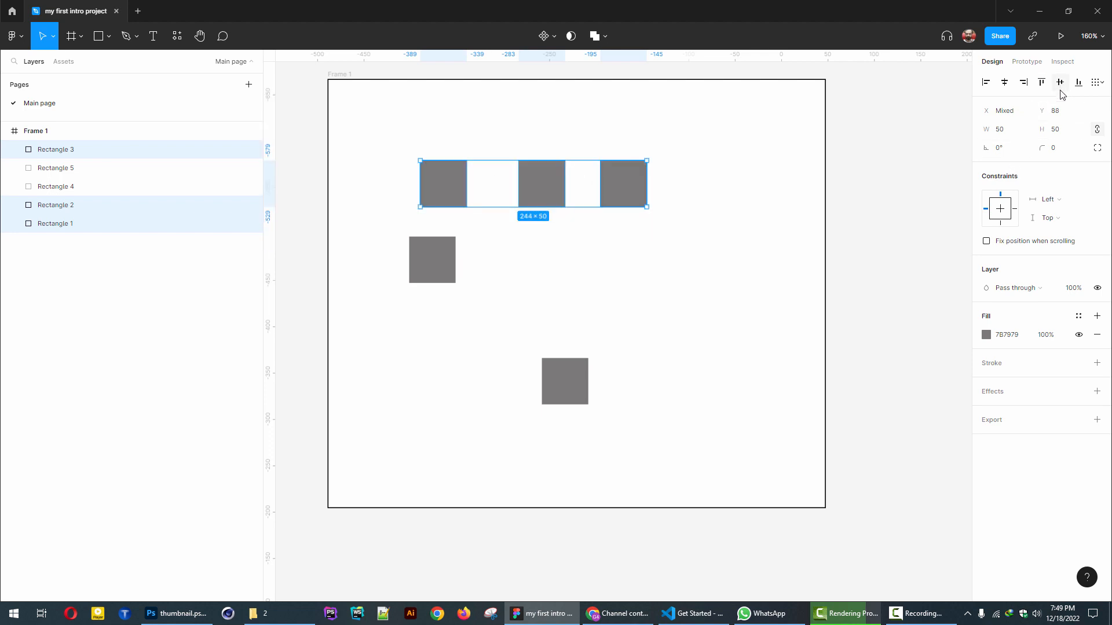
key(ctrl+z)
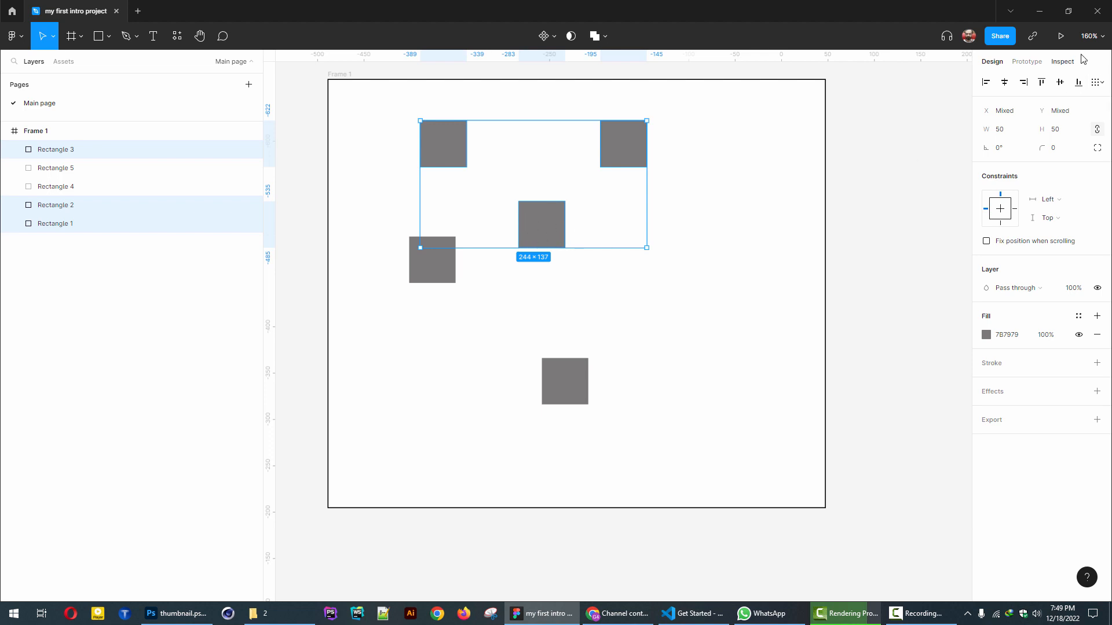
click(1078, 83)
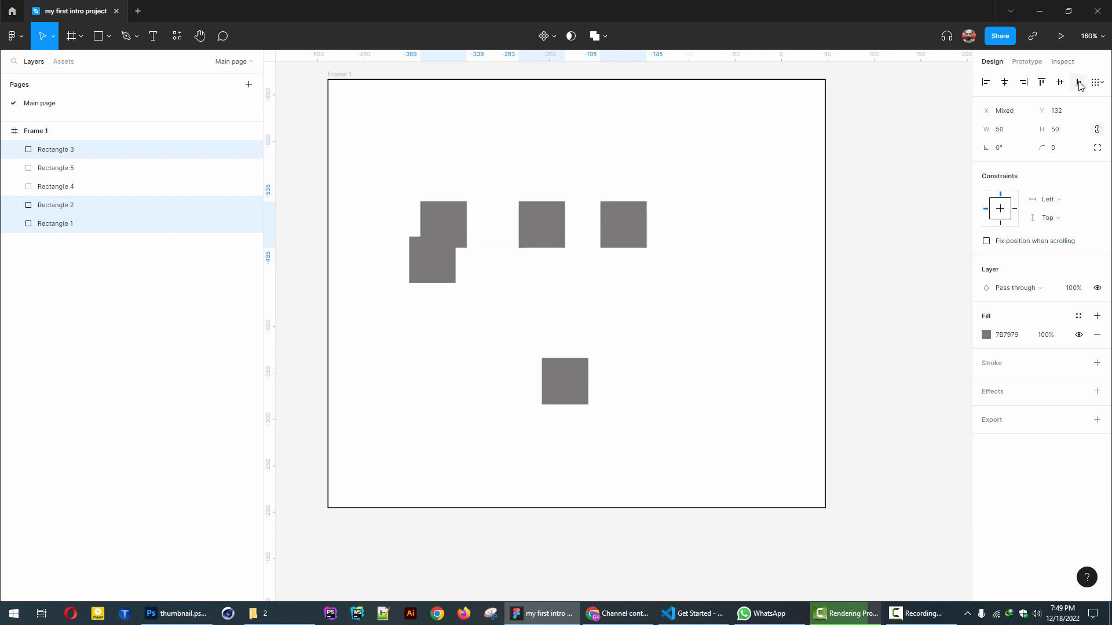
key(ctrl+z)
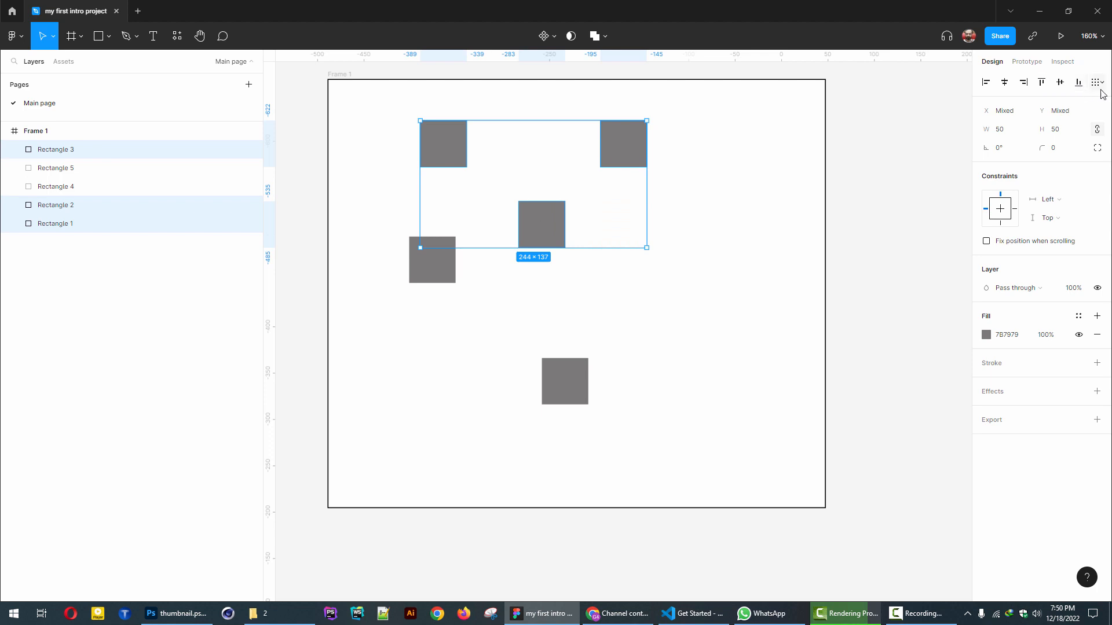
- Try Tidy up on the three selected squares and undo the rearrangement
click(1102, 84)
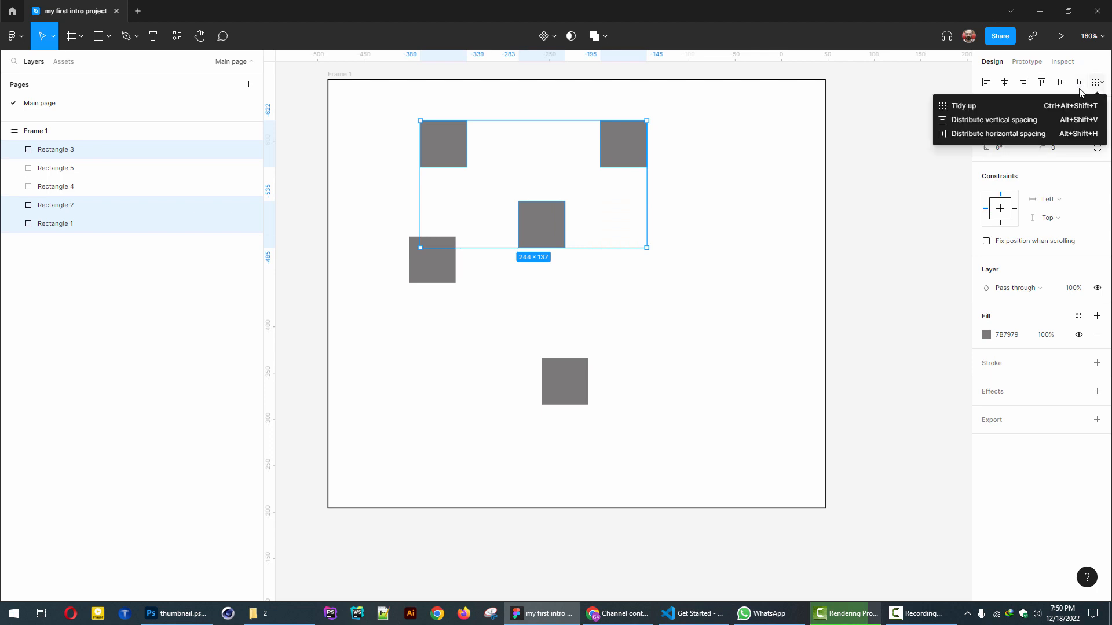
click(963, 107)
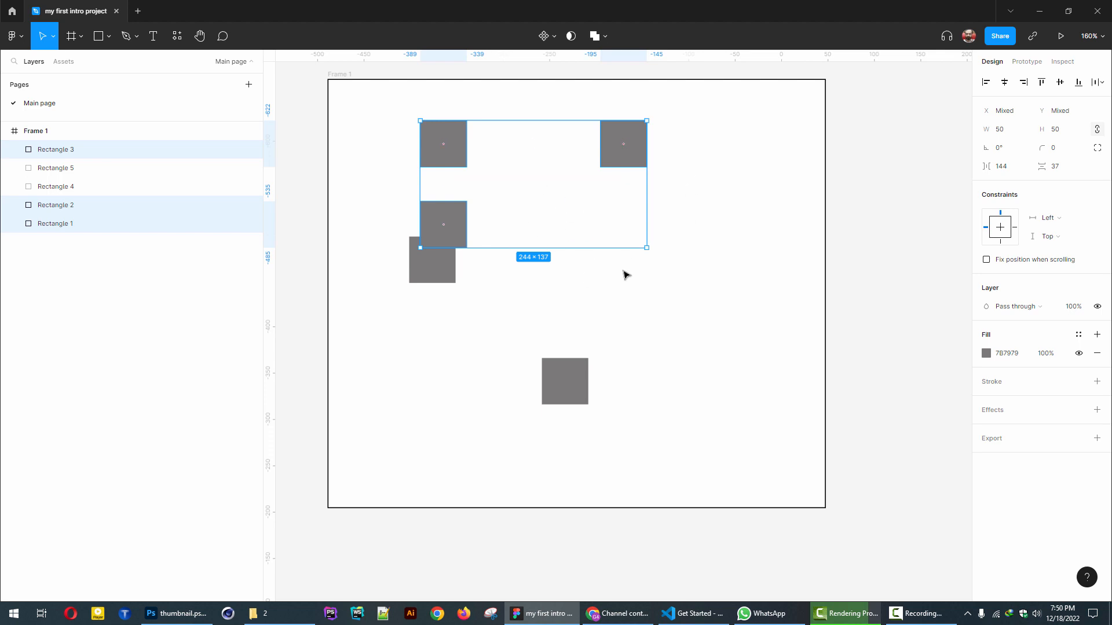
key(ctrl+z)
- Select the four upper squares, try Tidy up on them, and undo the rearrangement
click(519, 312)
drag(697, 301, 432, 116)
click(1097, 82)
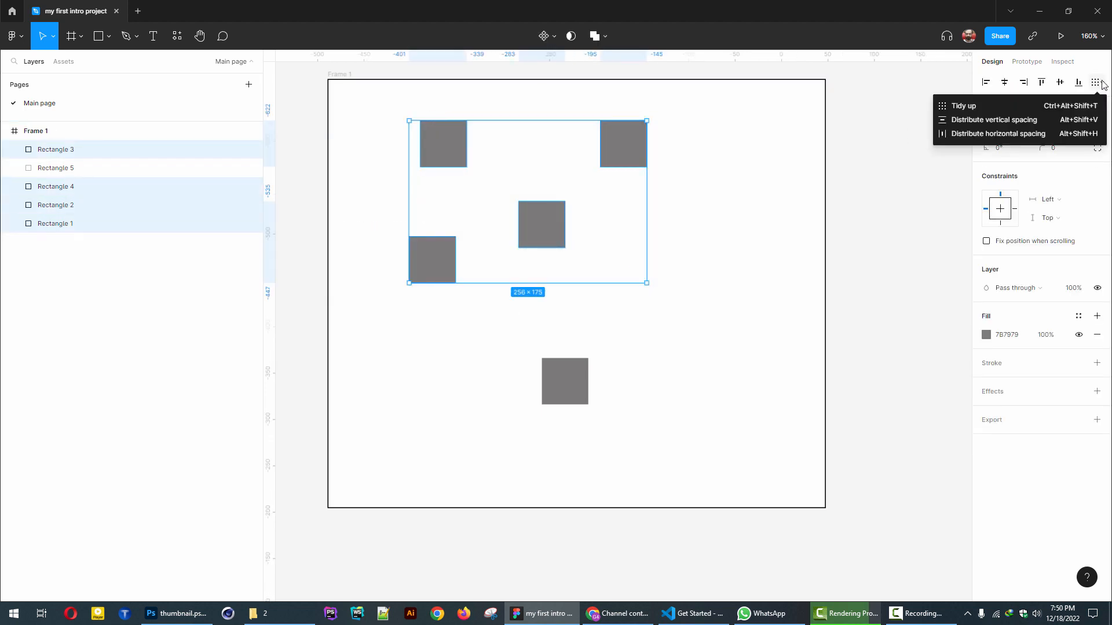
click(957, 107)
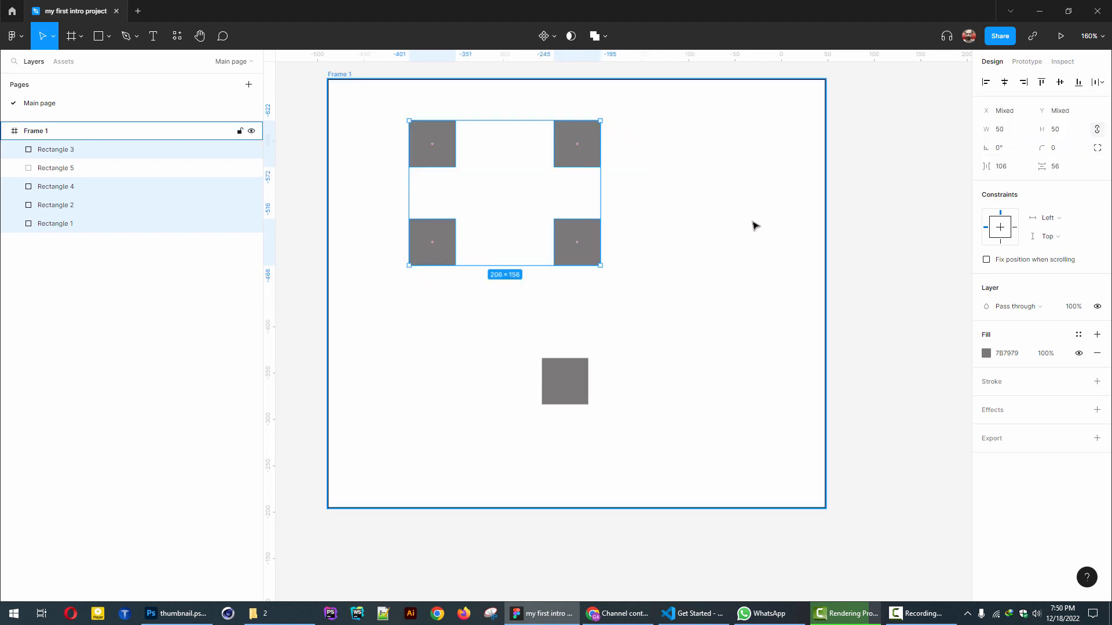
key(ctrl+z)
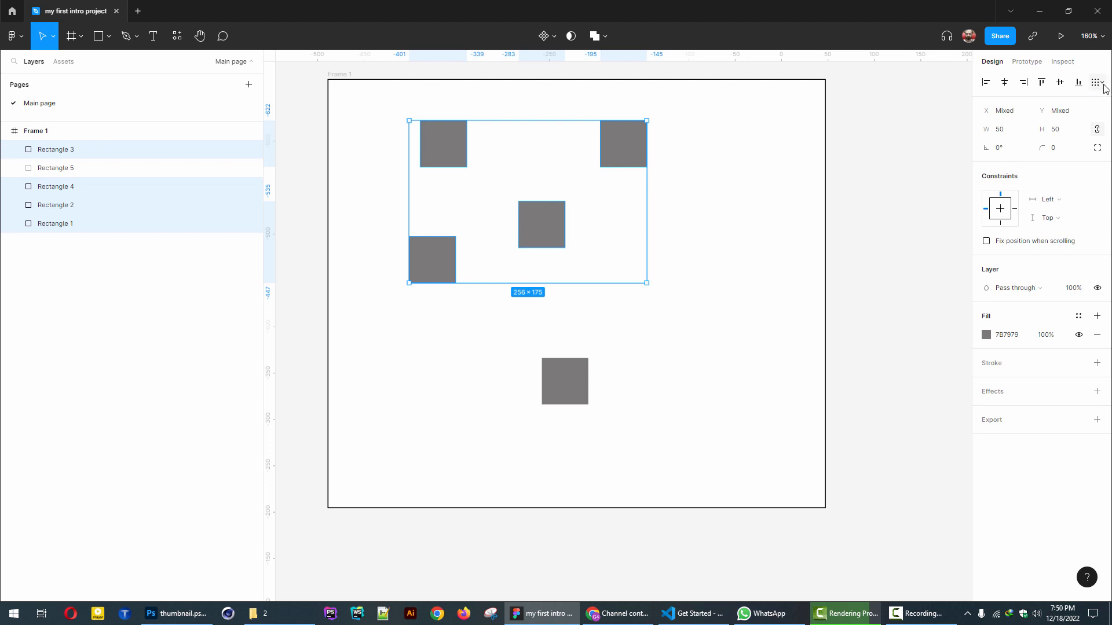
- Try distributing the four selected squares' vertical spacing and undo it, then distribute their horizontal spacing instead
click(1102, 85)
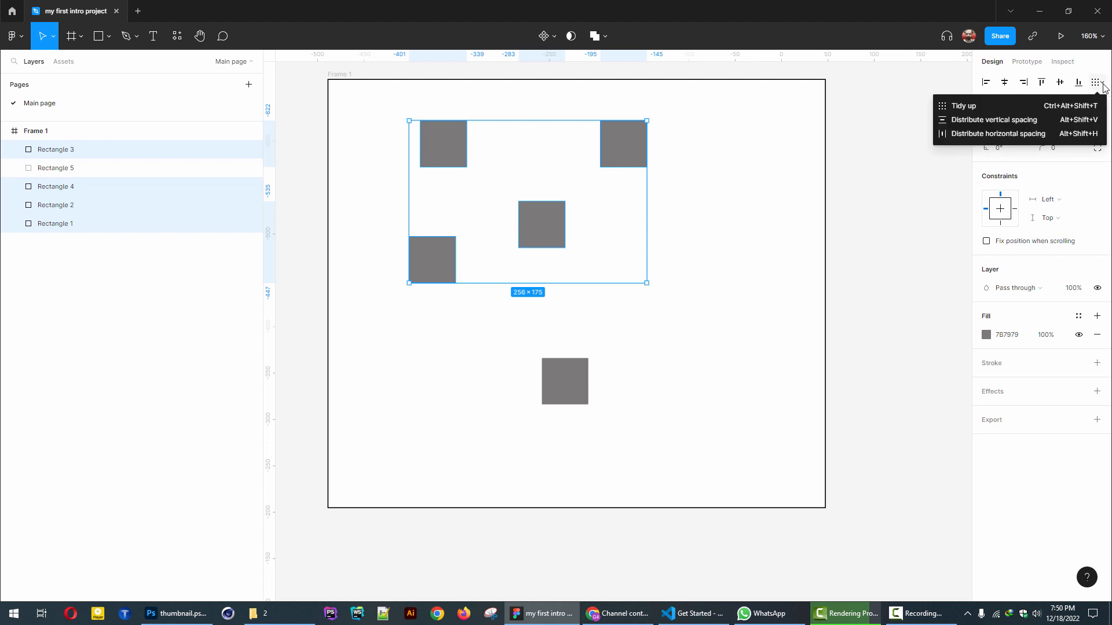
click(980, 125)
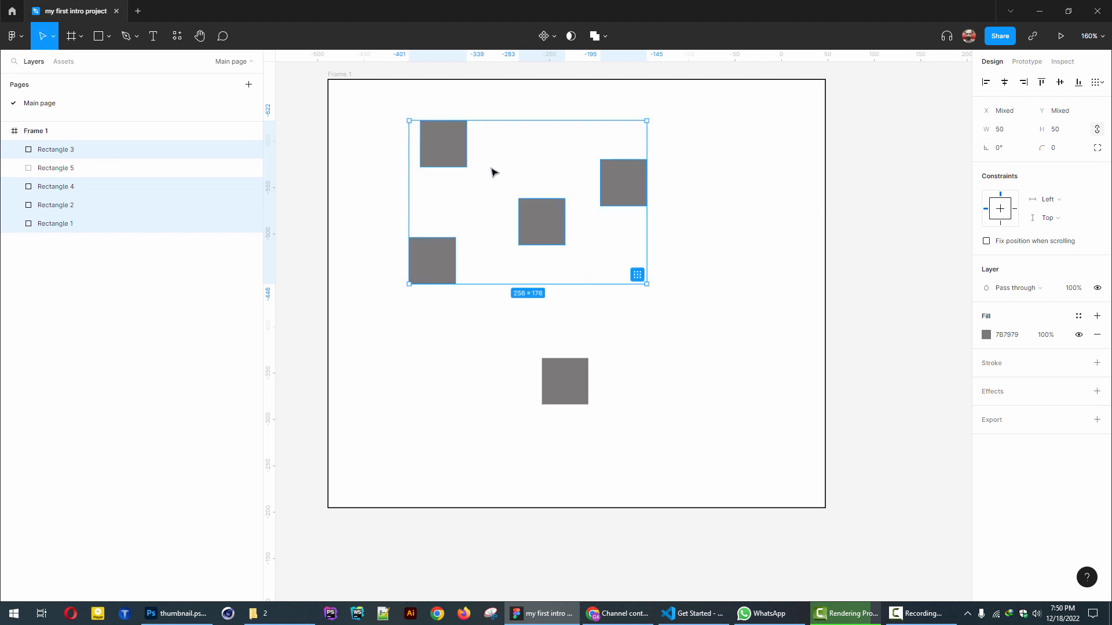
click(1102, 85)
click(1102, 86)
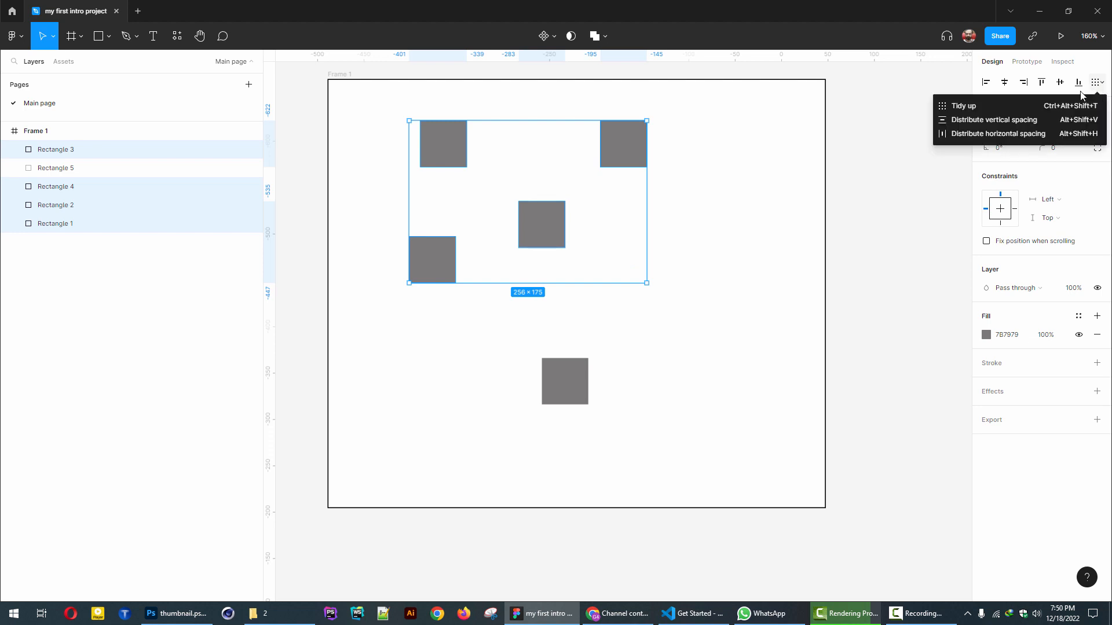
click(963, 135)
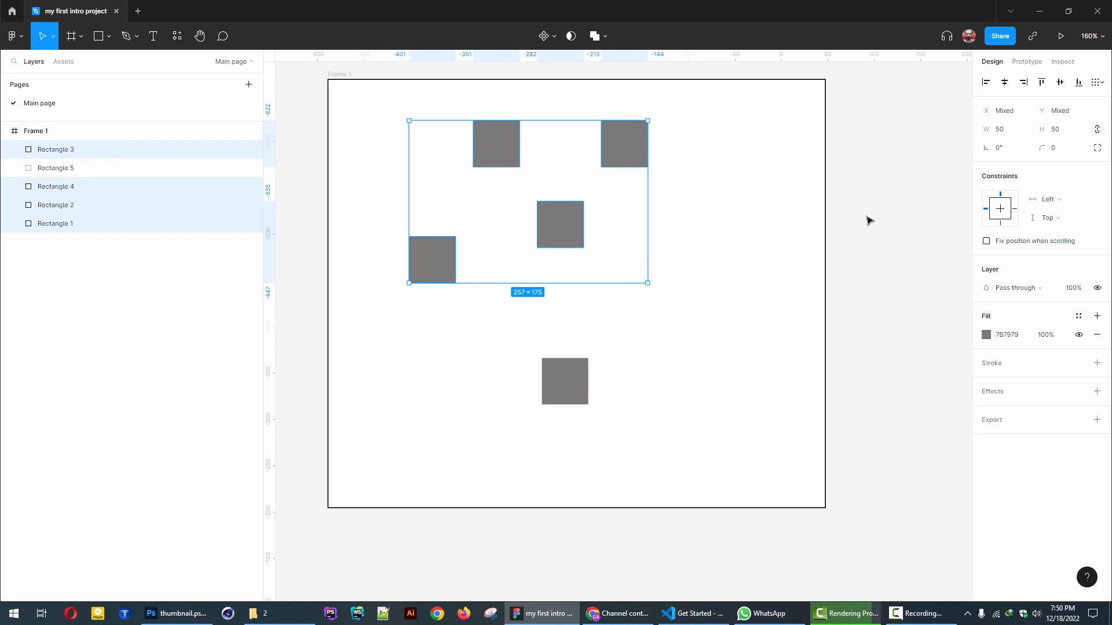
- Try aligning the four selected squares by their left edges and by their top edges, undoing each alignment
click(988, 85)
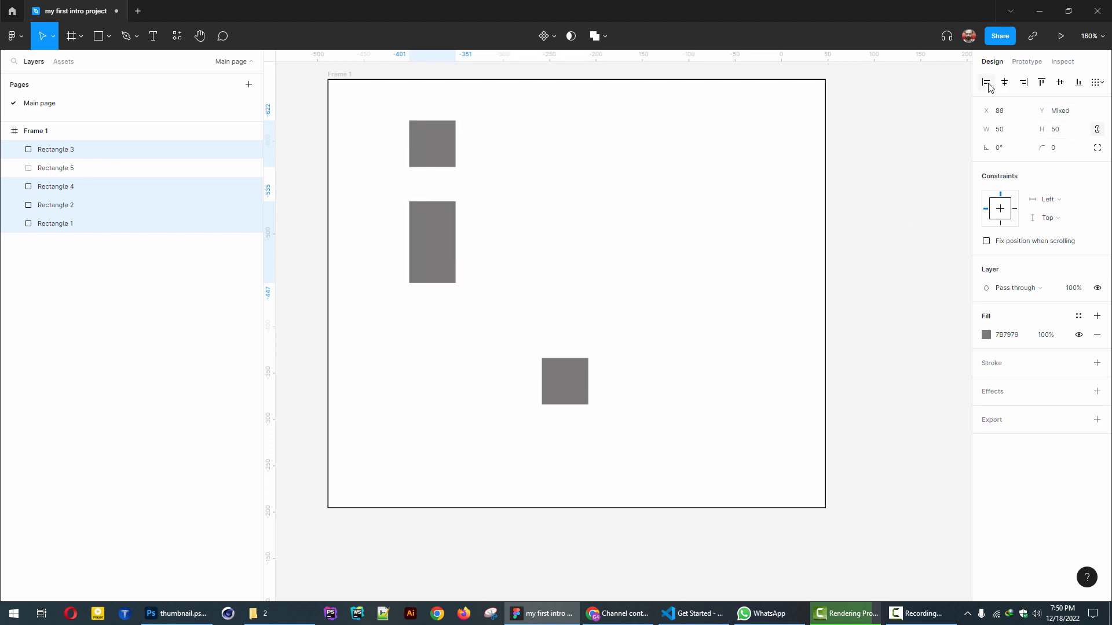
key(ctrl+z)
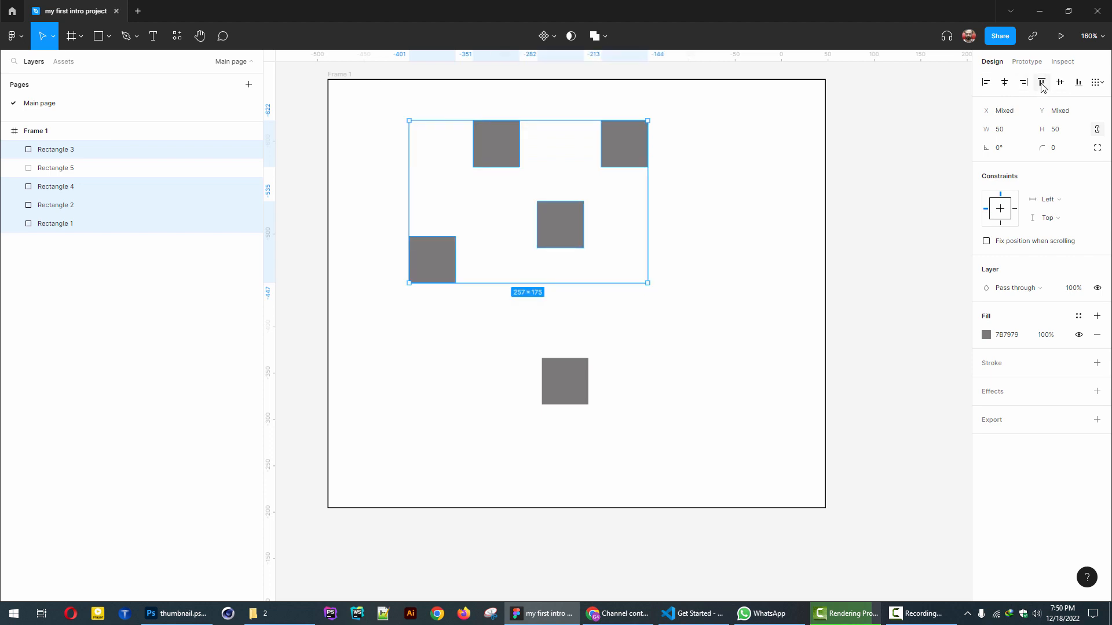
click(1041, 84)
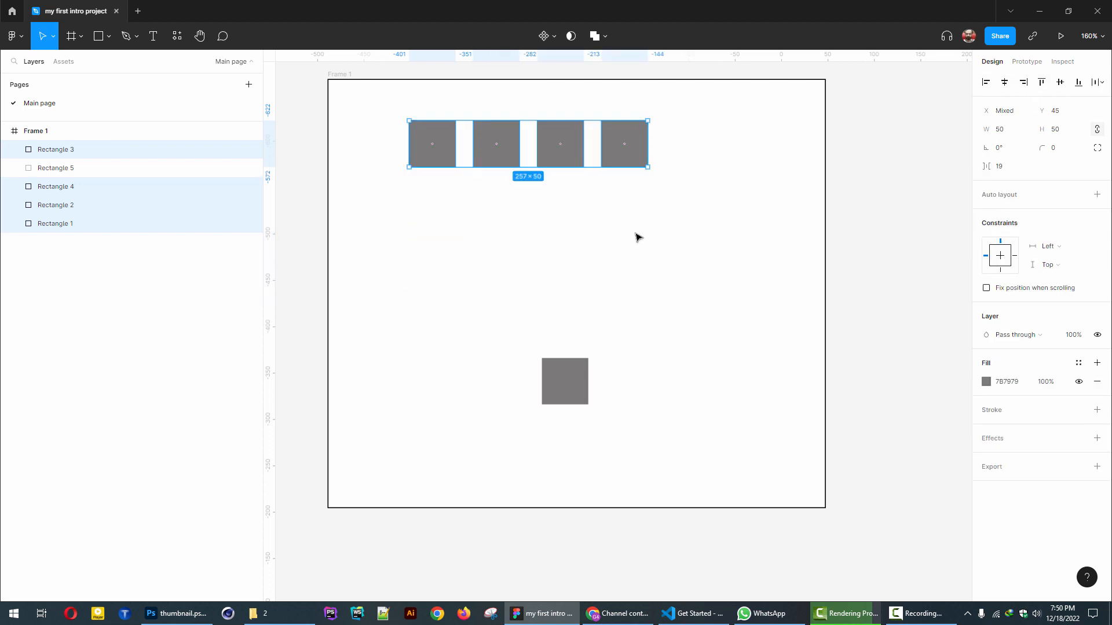
key(ctrl+z)
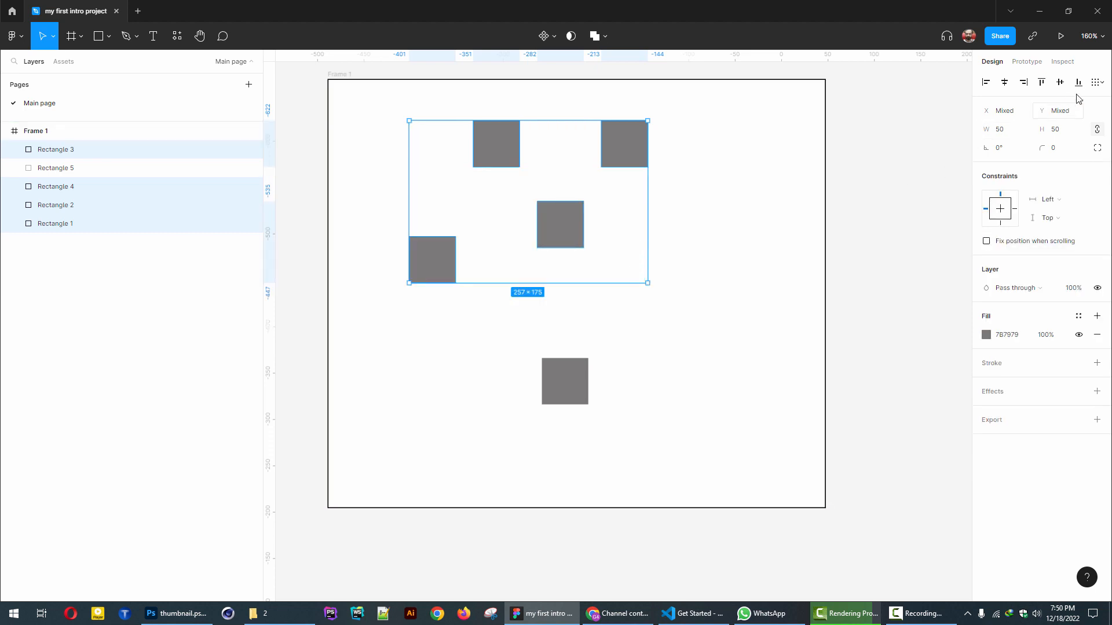
- Distribute the four squares' vertical spacing, then try aligning them by their horizontal centres and undo that alignment
click(1102, 84)
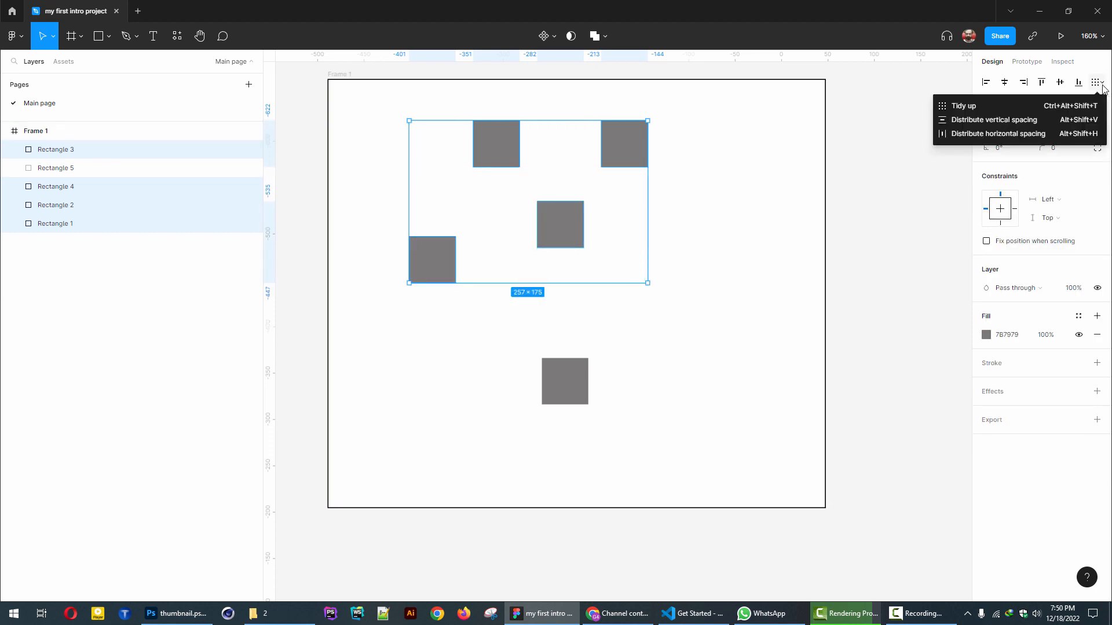
click(995, 120)
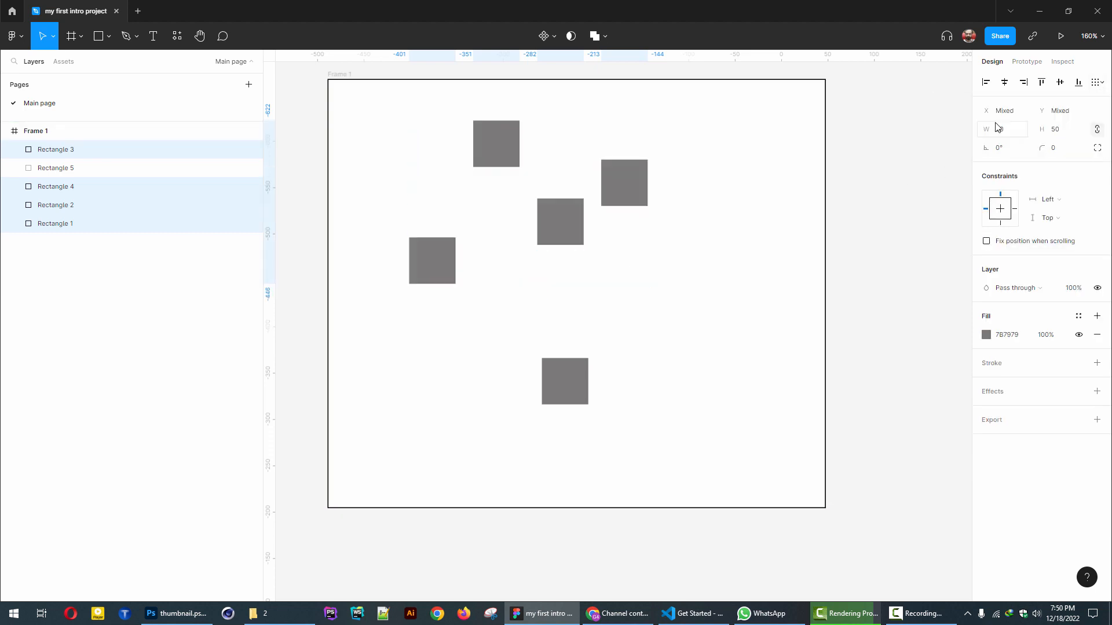
click(1003, 85)
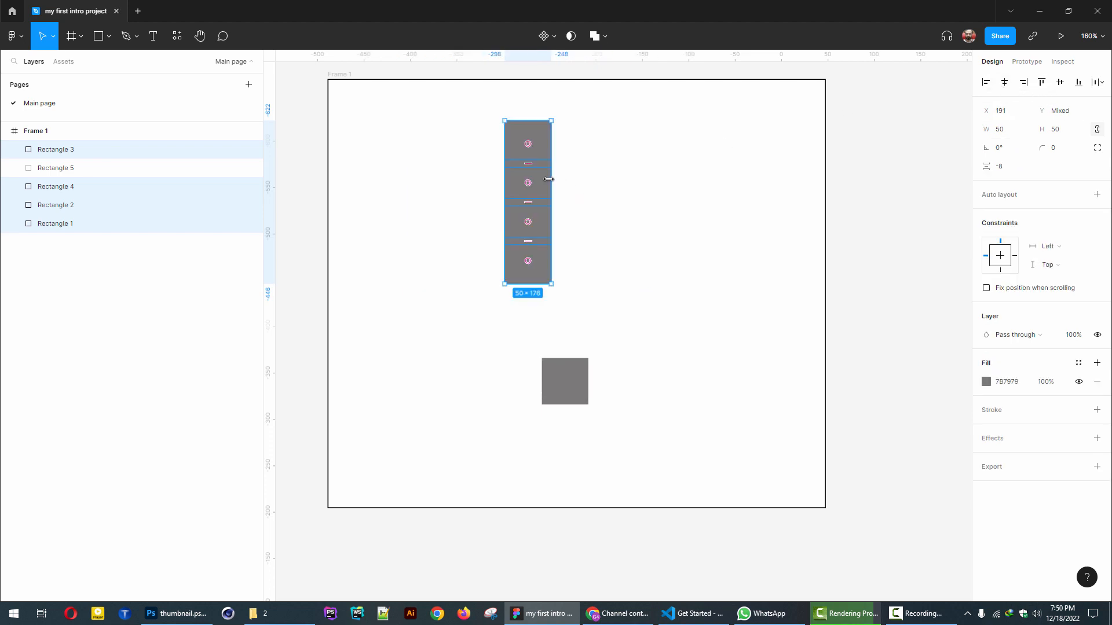
key(ctrl+z)
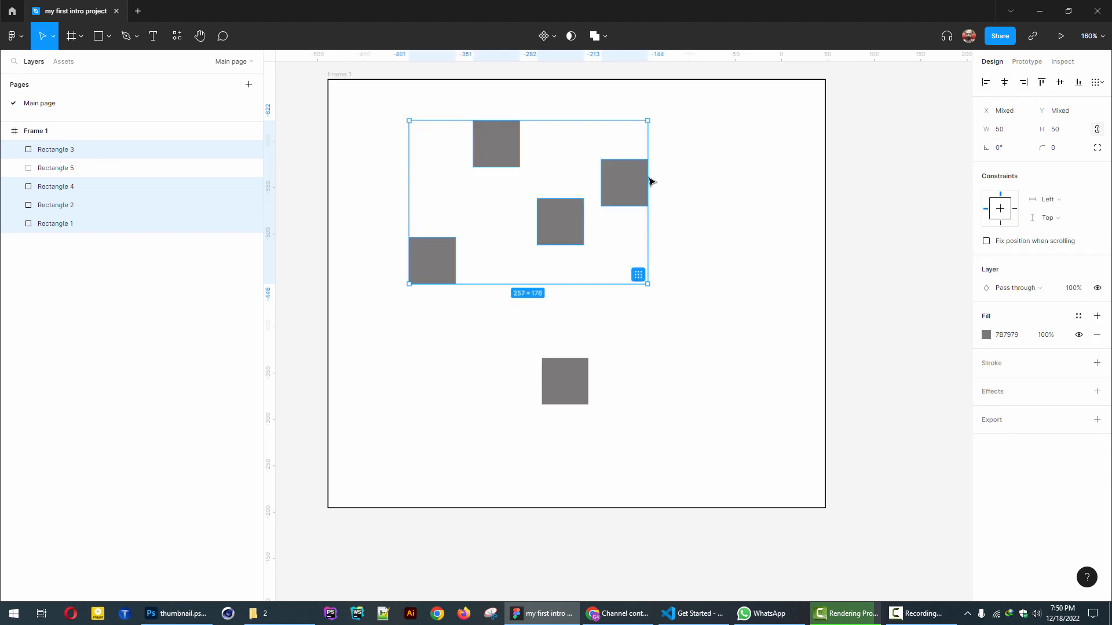
- Spread the lower three squares further down the frame, placing the lowest one near the frame's lower edge
click(650, 179)
click(620, 199)
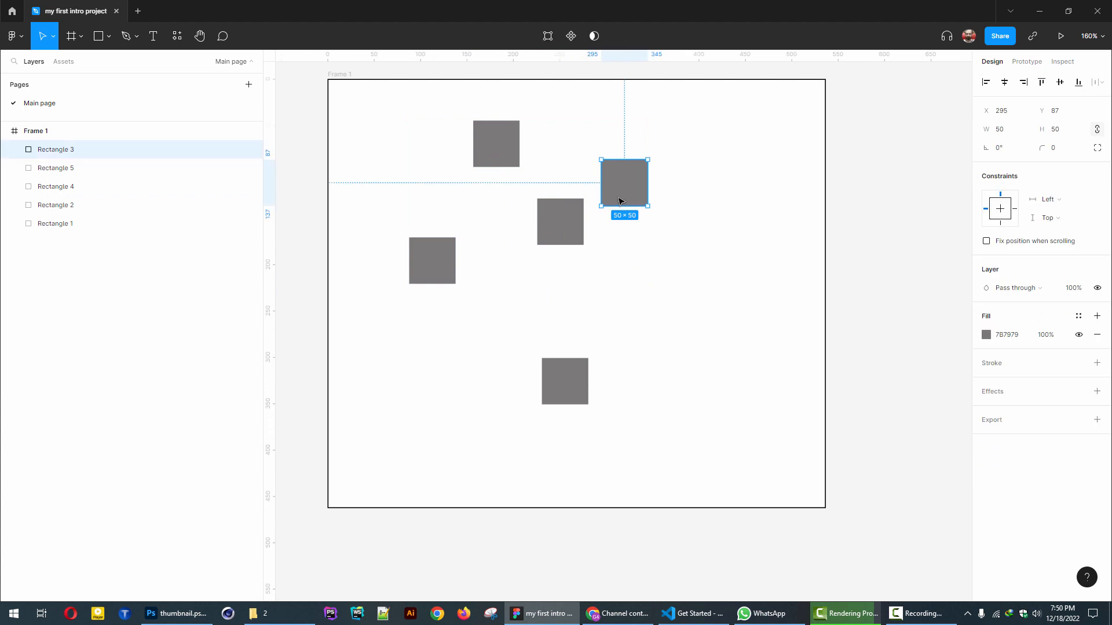
click(446, 273)
shift+click(565, 225)
drag(570, 223, 575, 318)
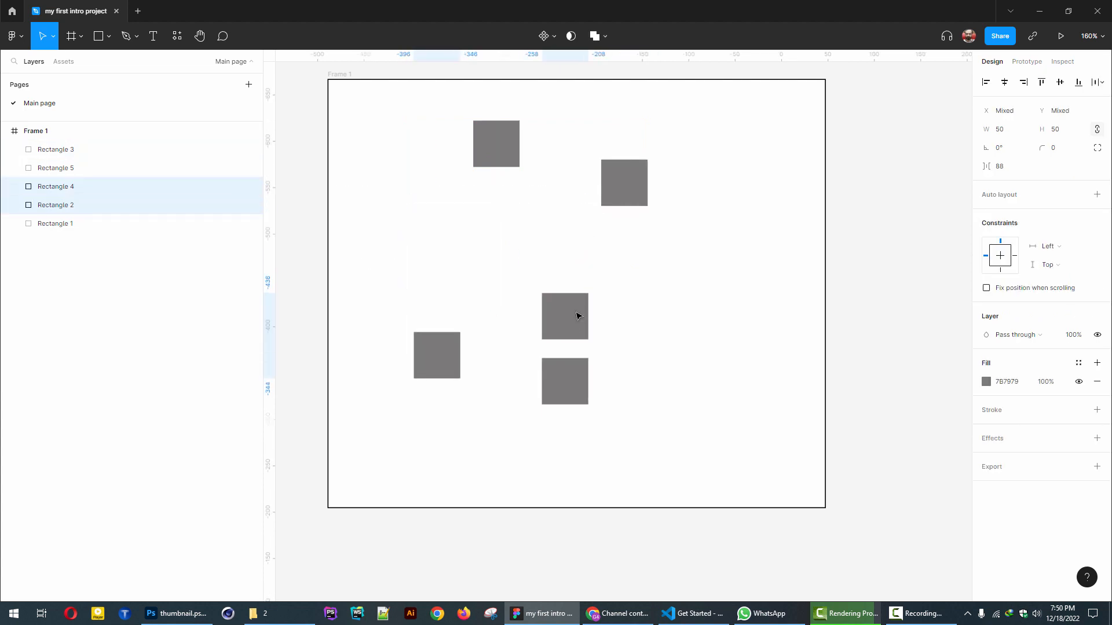
click(565, 318)
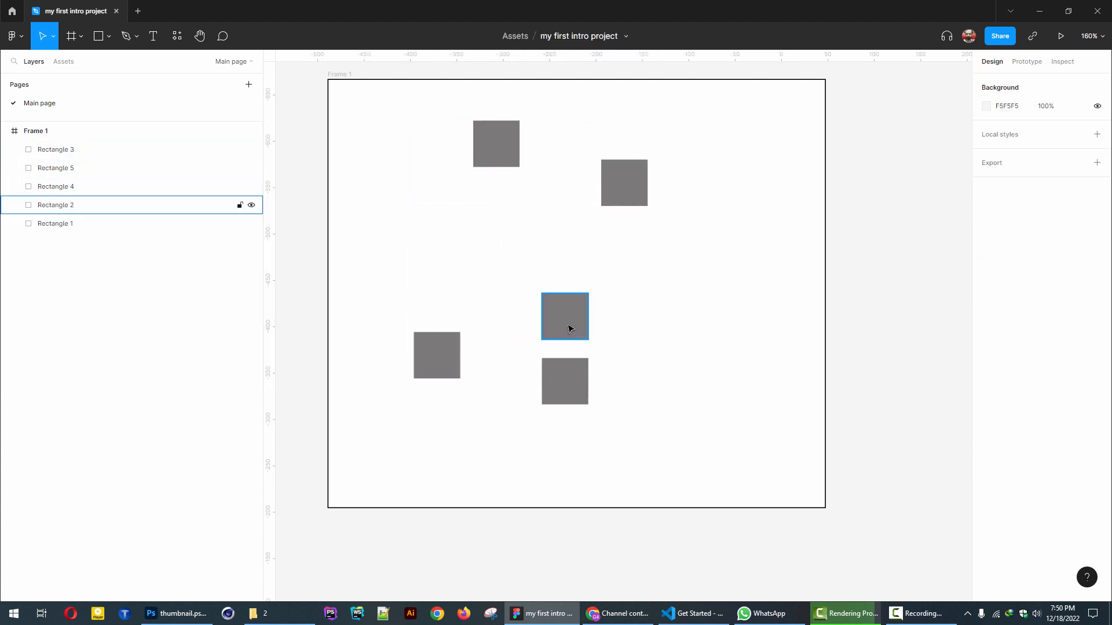
drag(568, 324, 555, 281)
drag(563, 403, 566, 485)
- Select all five squares, try distributing their horizontal spacing, and undo the distribution
click(714, 154)
drag(697, 115, 414, 484)
click(741, 142)
drag(734, 110, 411, 489)
click(1101, 82)
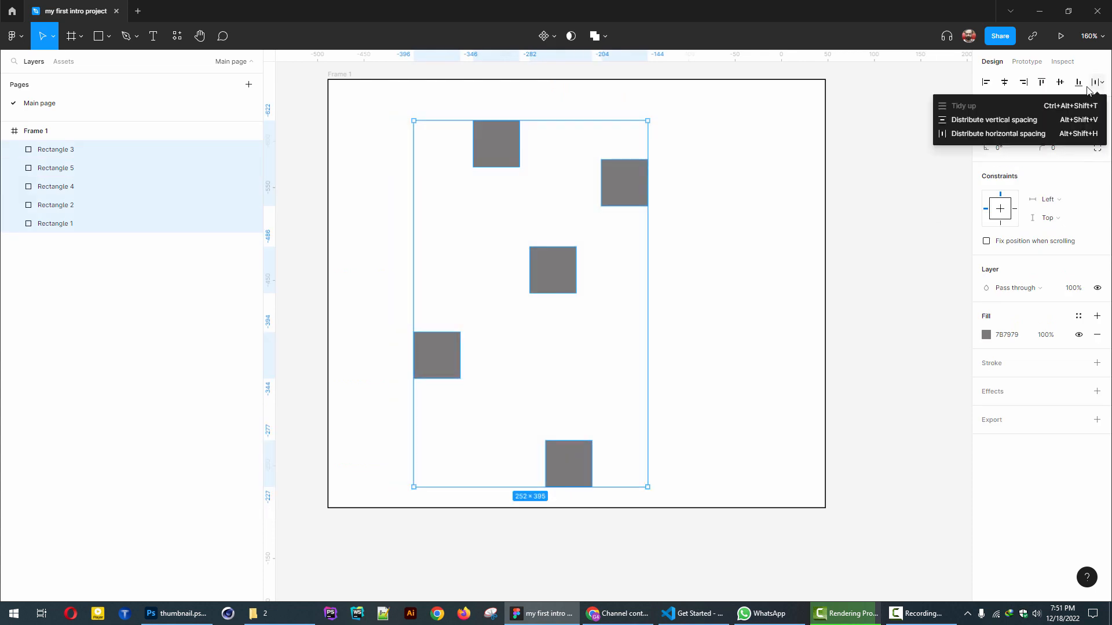
click(1007, 134)
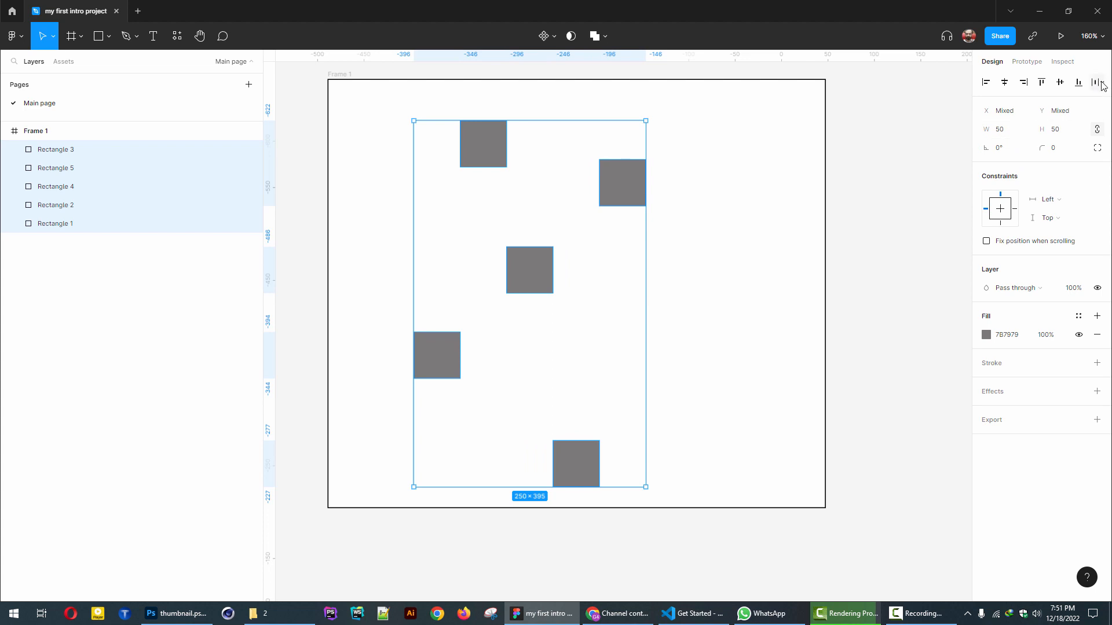
click(1102, 81)
click(1020, 132)
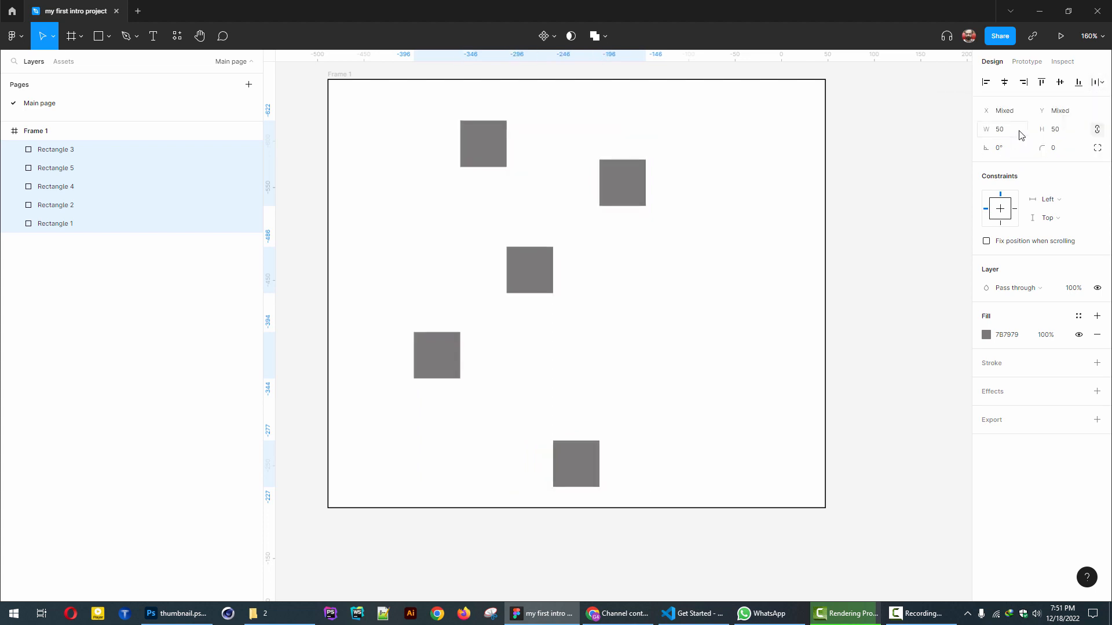
- Distribute the five squares' vertical spacing and align them by their horizontal centres into one column
click(1102, 82)
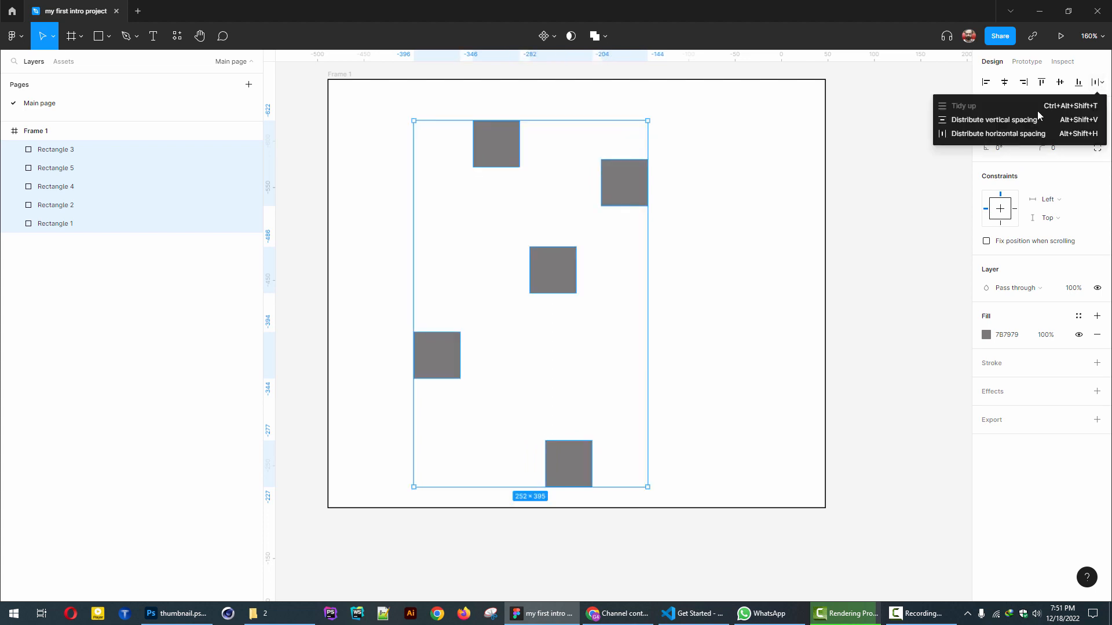
click(1020, 117)
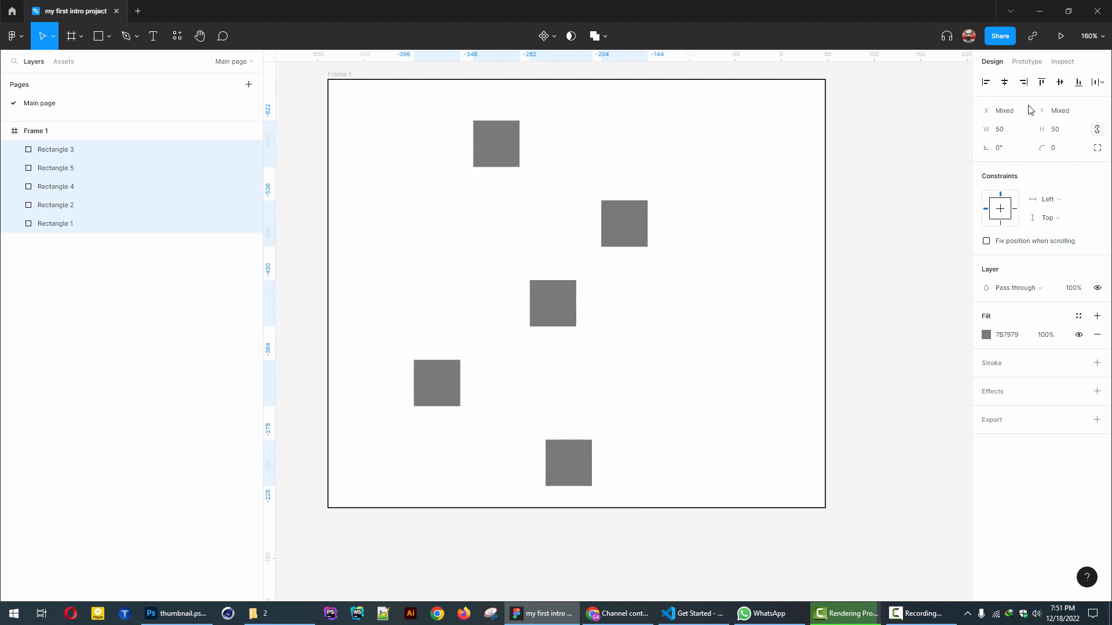
click(1004, 83)
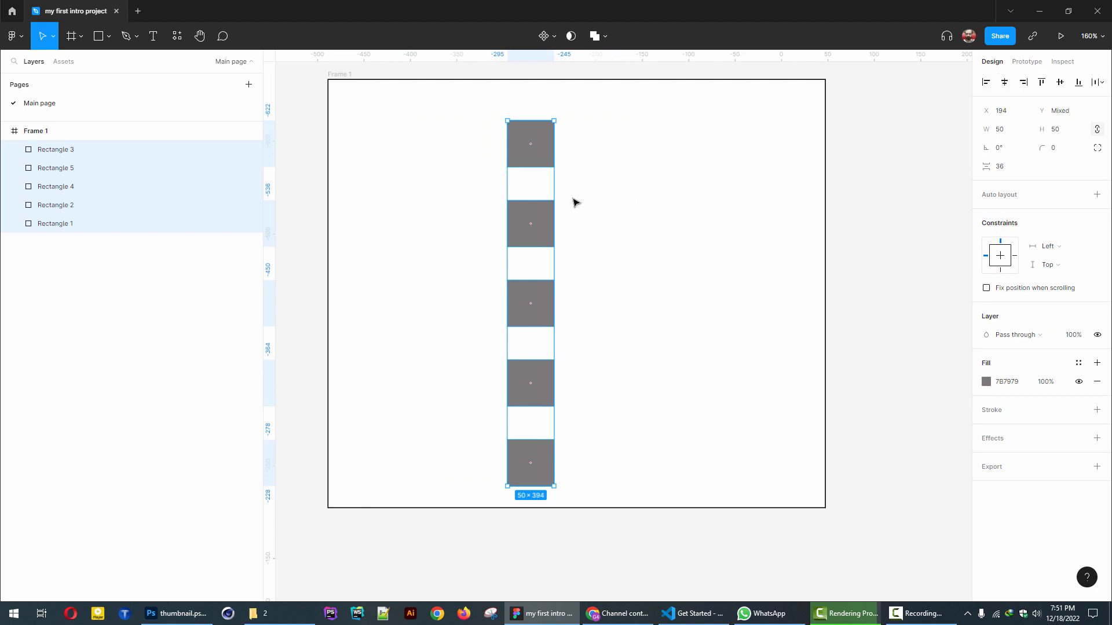
mouse_move(538, 171)
- Move the column's top square to about X 358, Y 64 and set its width to 100 with proportions constrained
click(1006, 133)
click(1010, 132)
click(702, 194)
drag(531, 143, 683, 161)
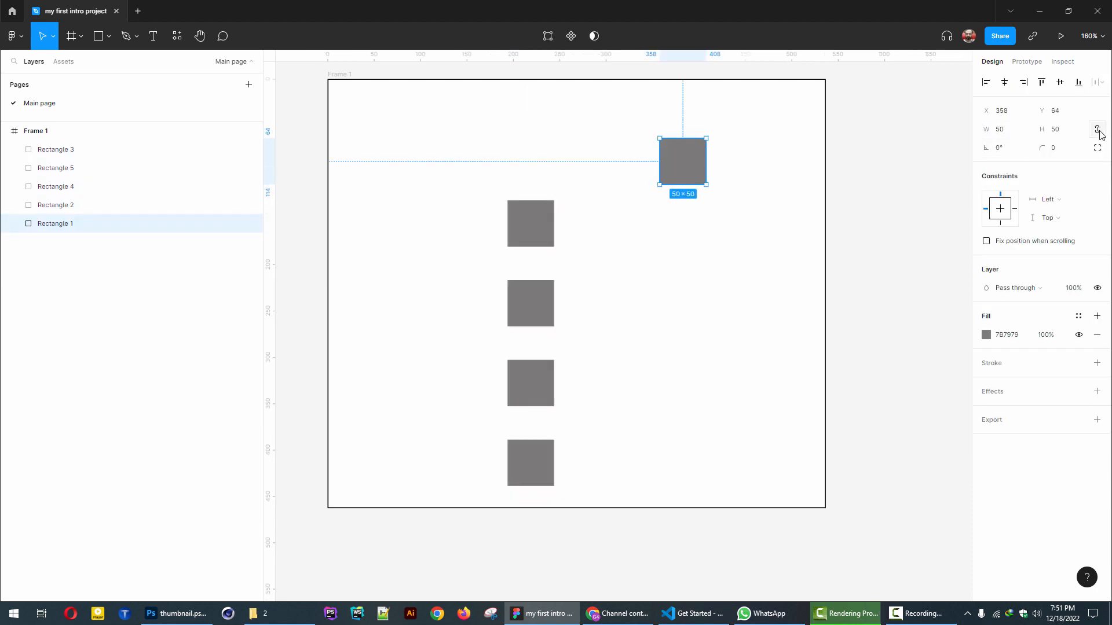
click(1007, 132)
text(100)
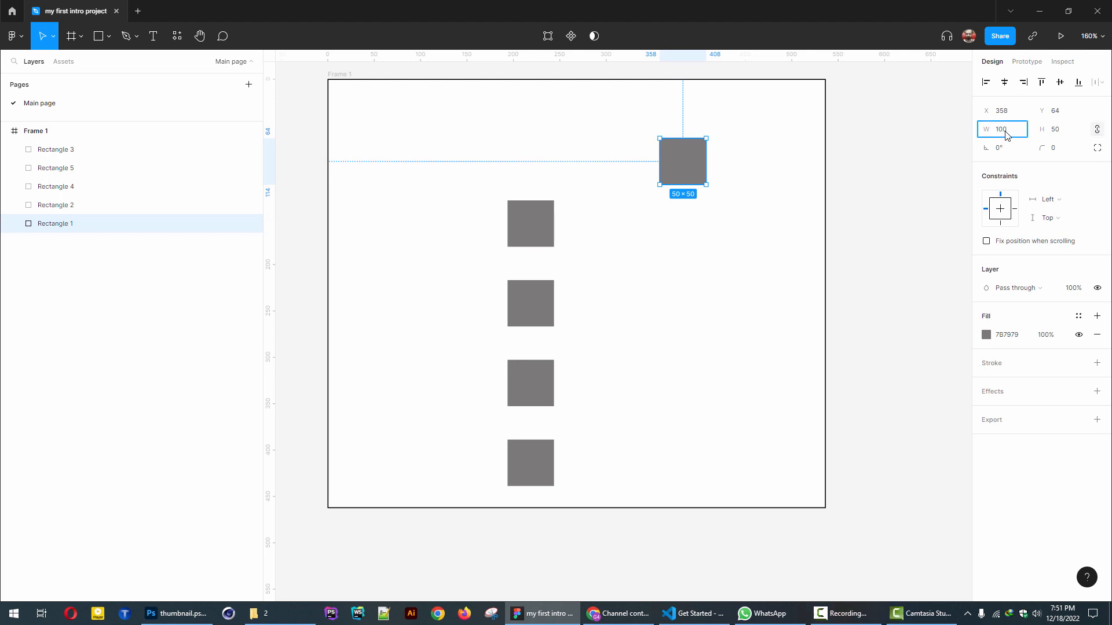
key(Return)
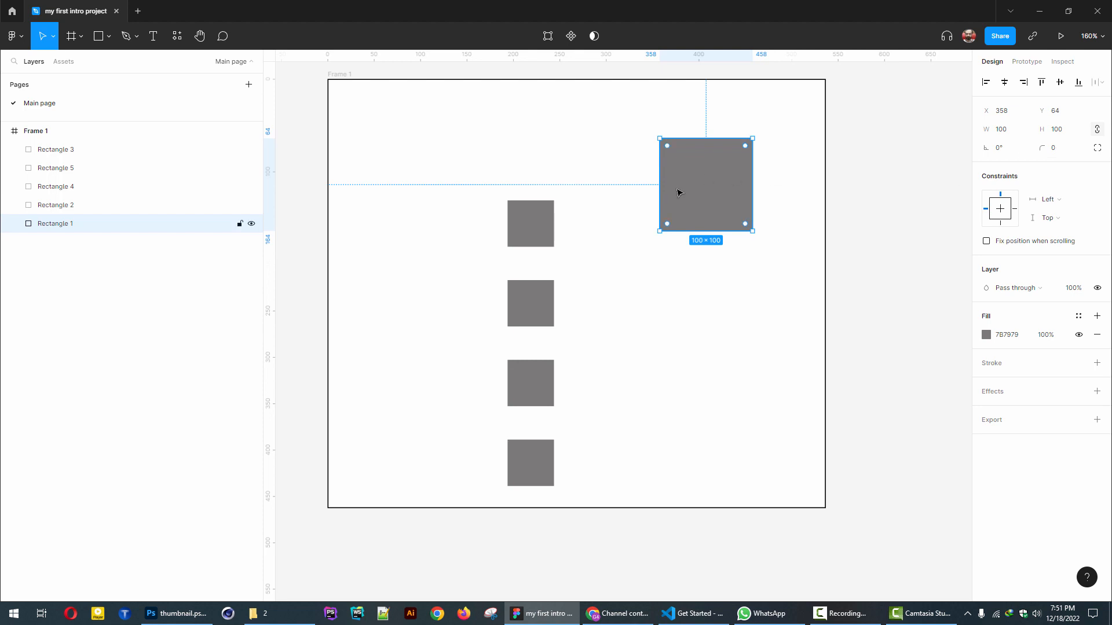
- Turn off constrained proportions for the enlarged square and set its width to 200
click(1099, 130)
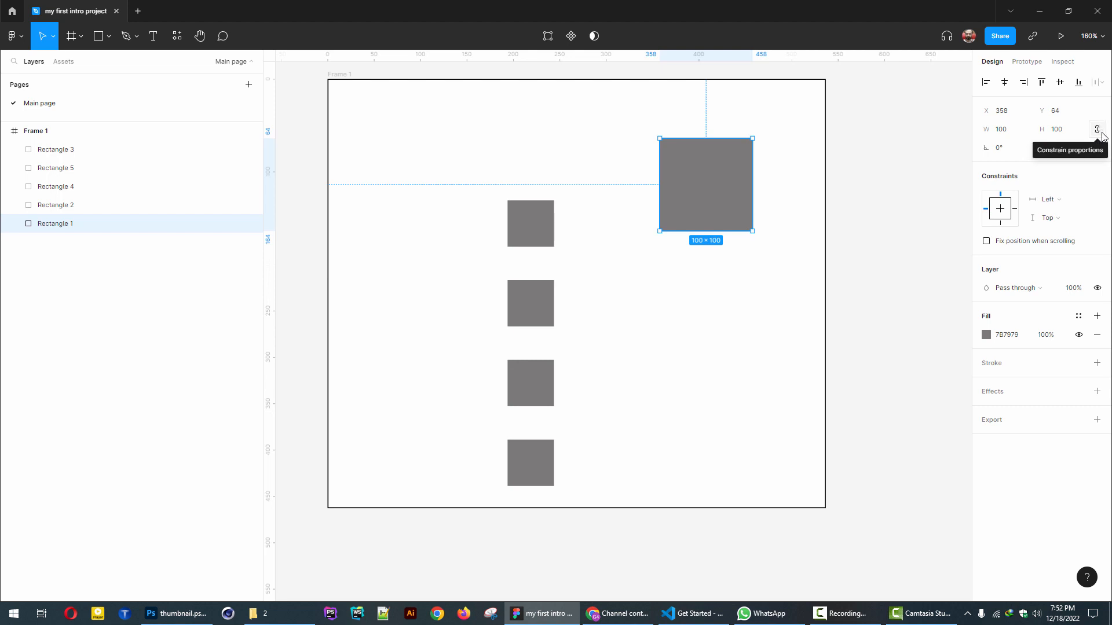
click(1099, 132)
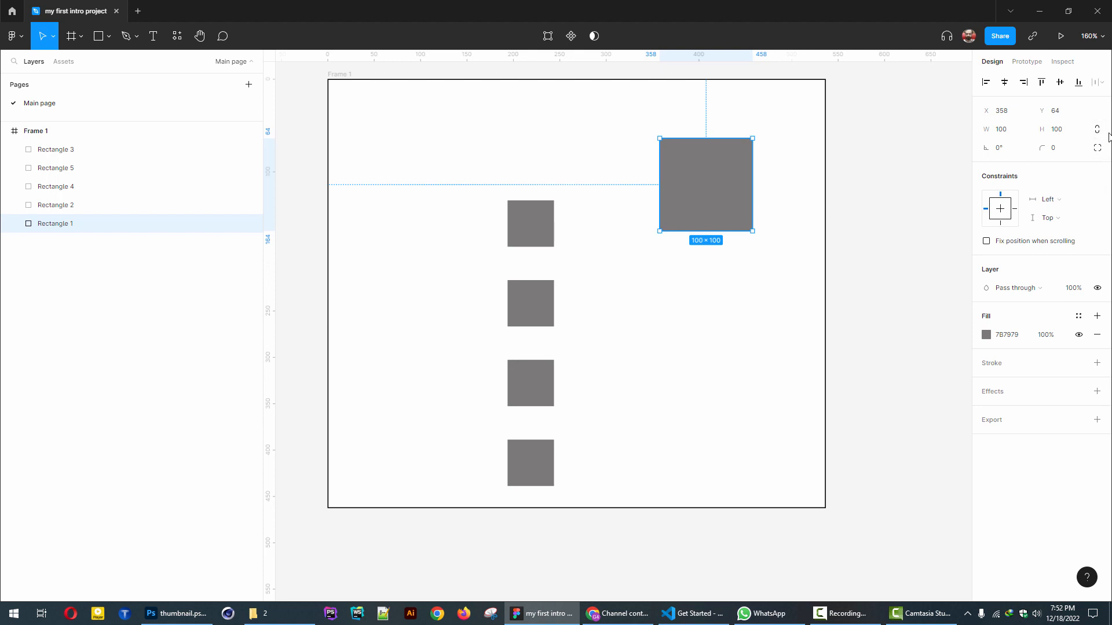
click(1011, 135)
key(Return)
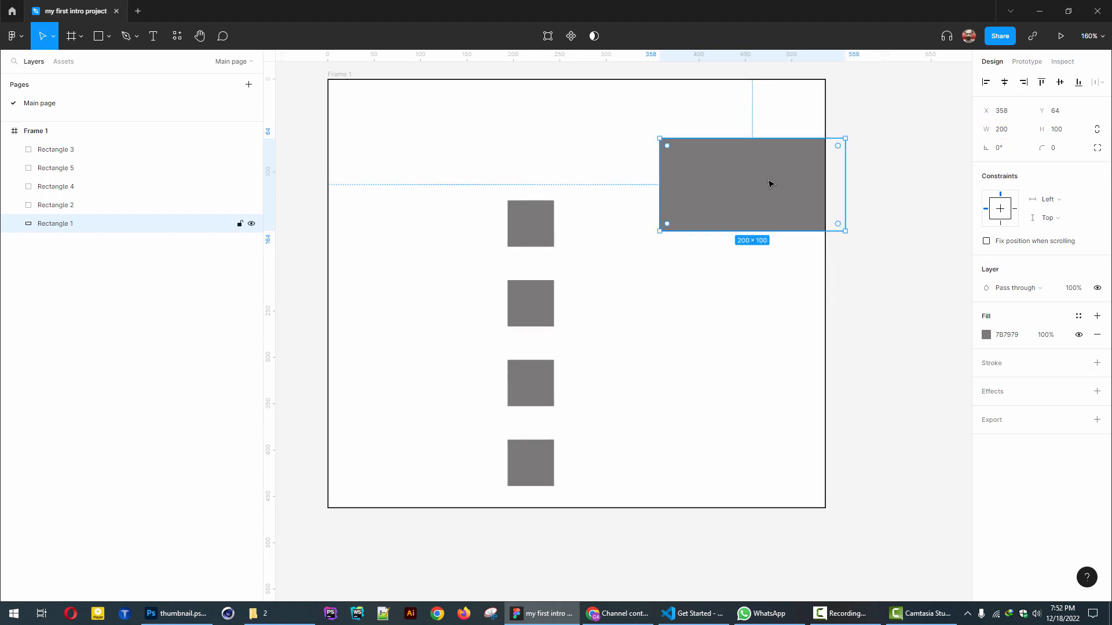
- Delete the four small squares and move the remaining rectangle to about X 140, Y 105 in the frame
drag(770, 182, 707, 152)
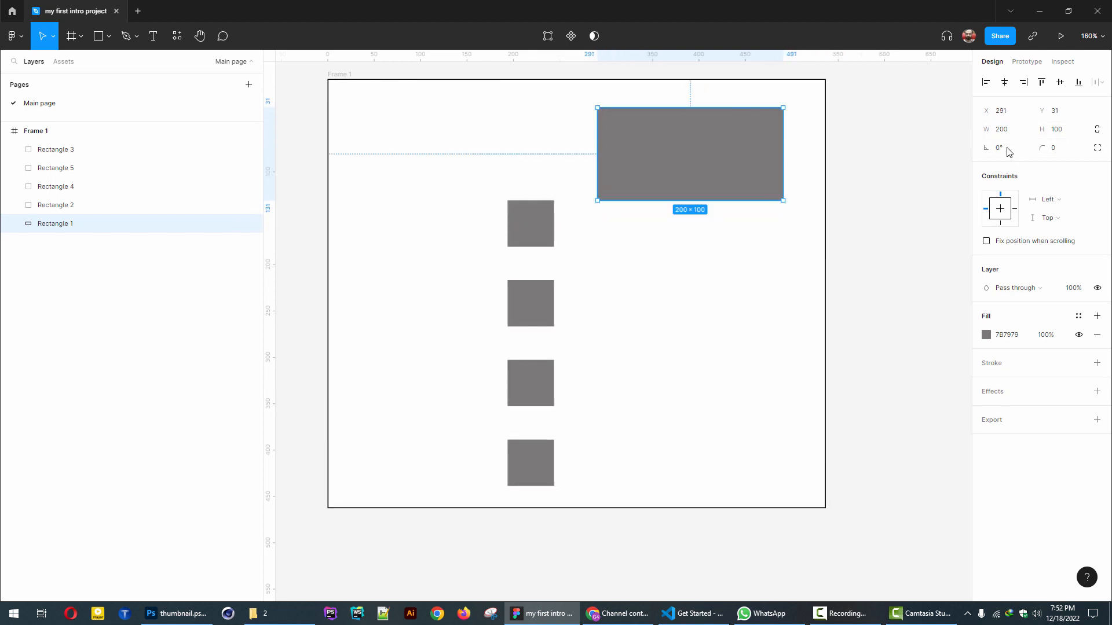
drag(467, 181, 551, 499)
key(Delete)
drag(666, 151, 624, 233)
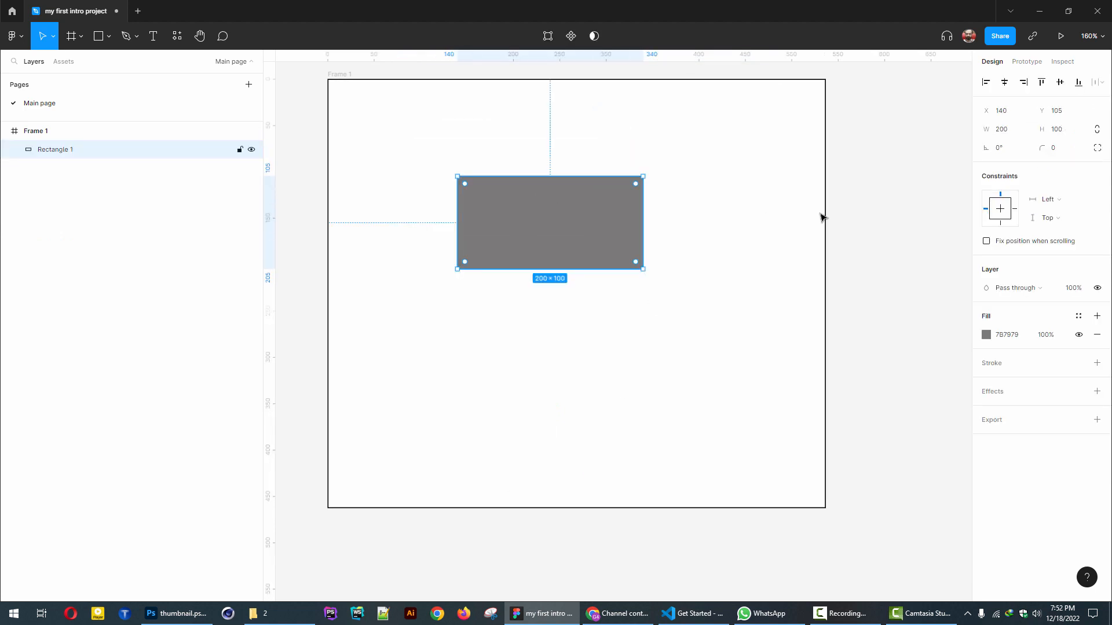
- Constrain the rectangle's proportions again and set its width to 100
click(1097, 131)
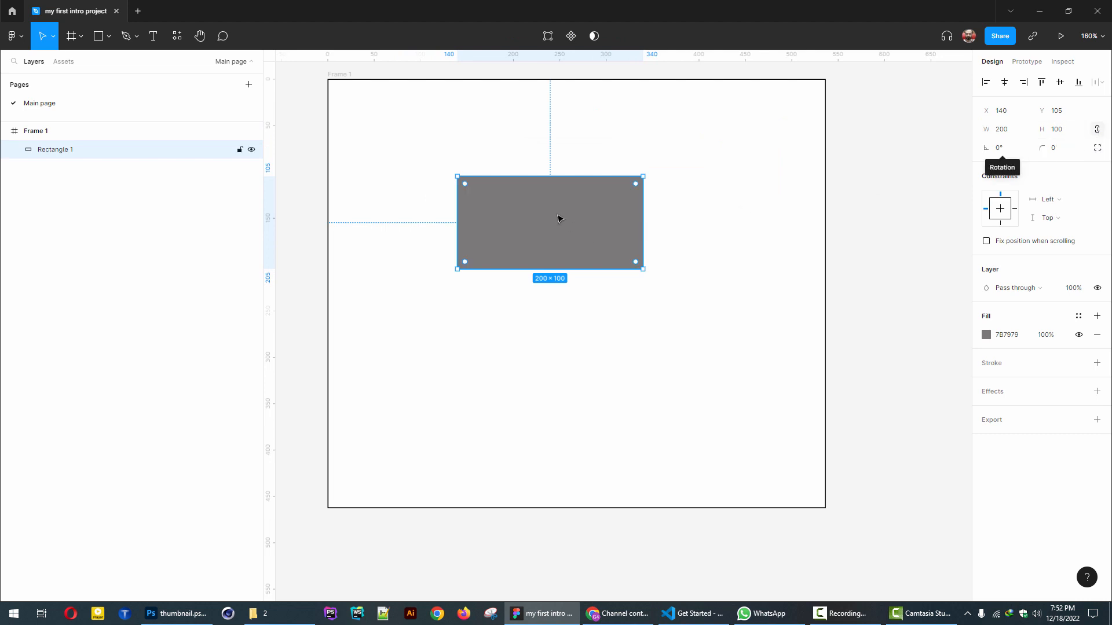
click(1006, 132)
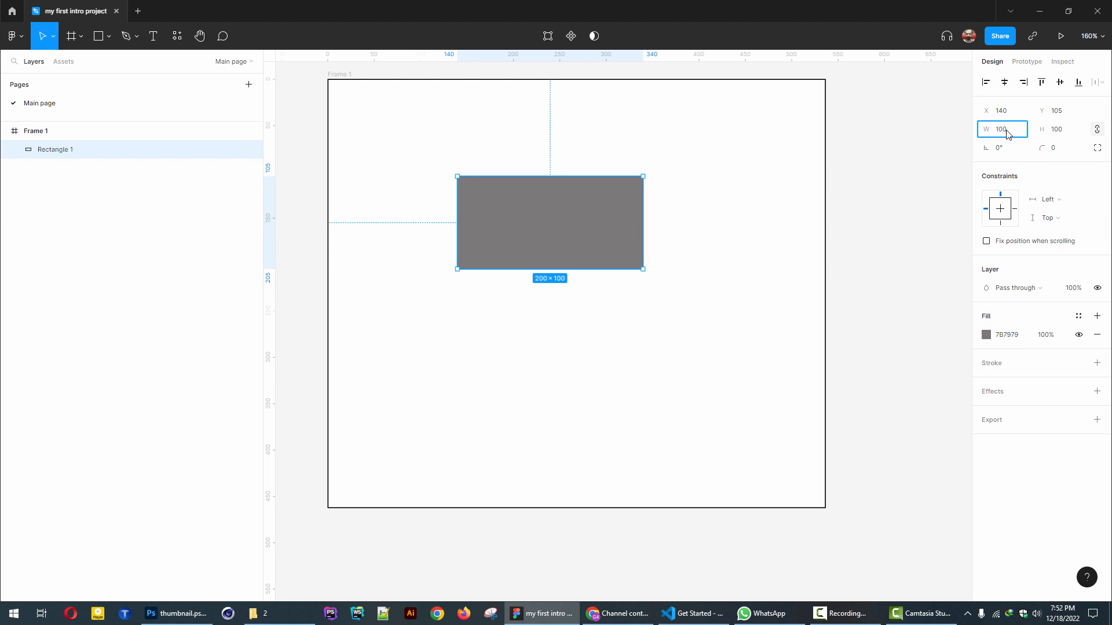
key(Return)
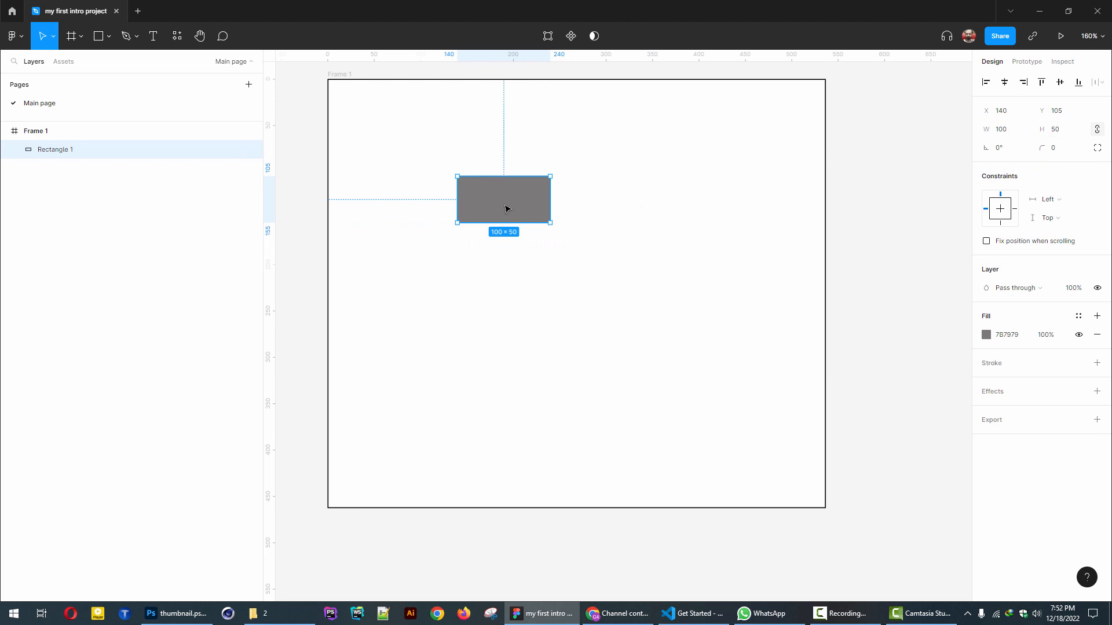
- Reposition the rectangle within the frame, setting its X position to 100 and its Y position to 100
drag(504, 207, 548, 227)
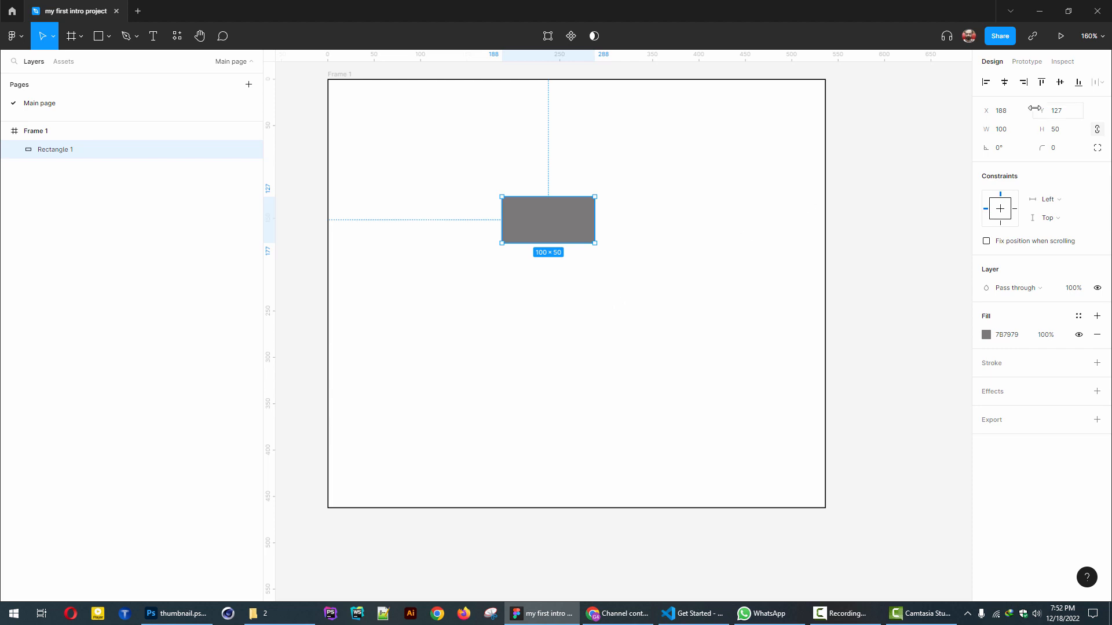
click(1002, 114)
key(Return)
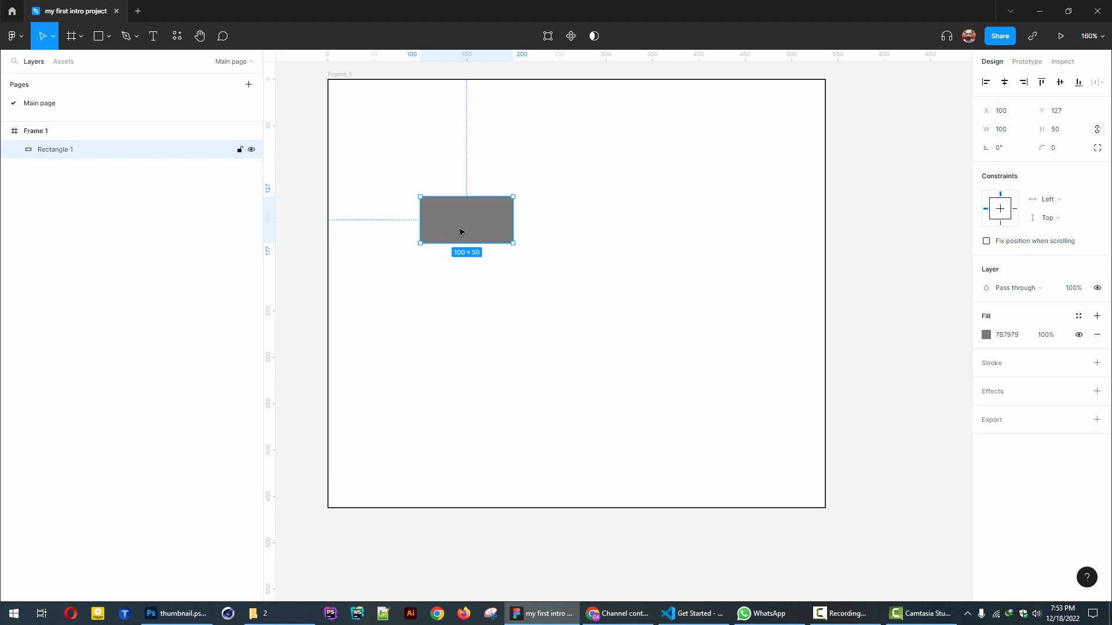
click(1069, 114)
key(Return)
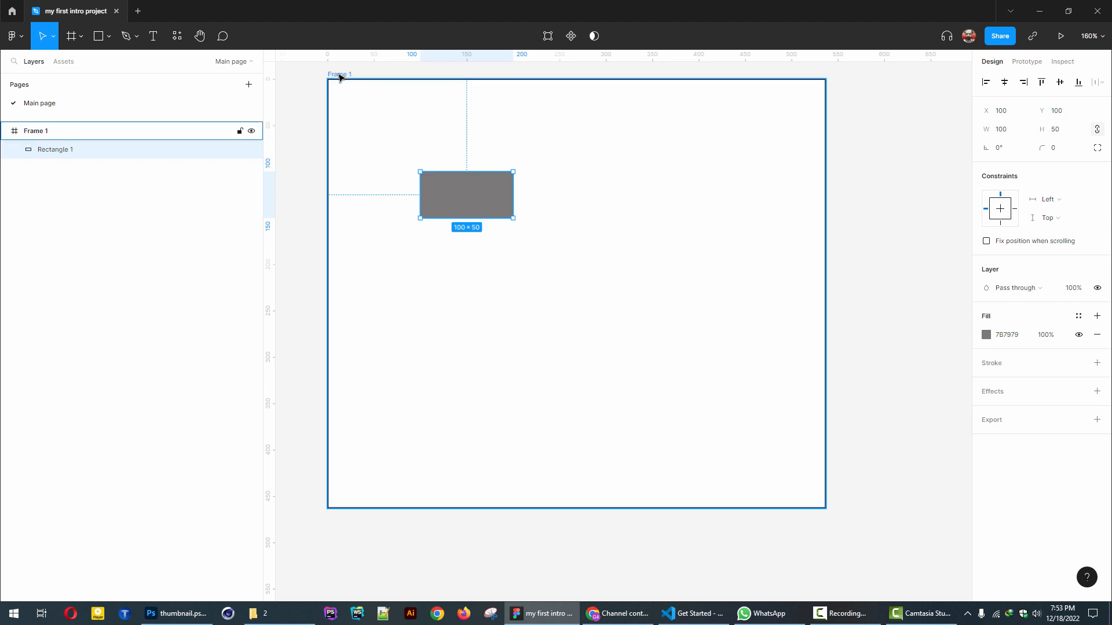
- Set the rectangle's horizontal and vertical constraints to Scale and enlarge it proportionally to about 340 × 170
click(1054, 200)
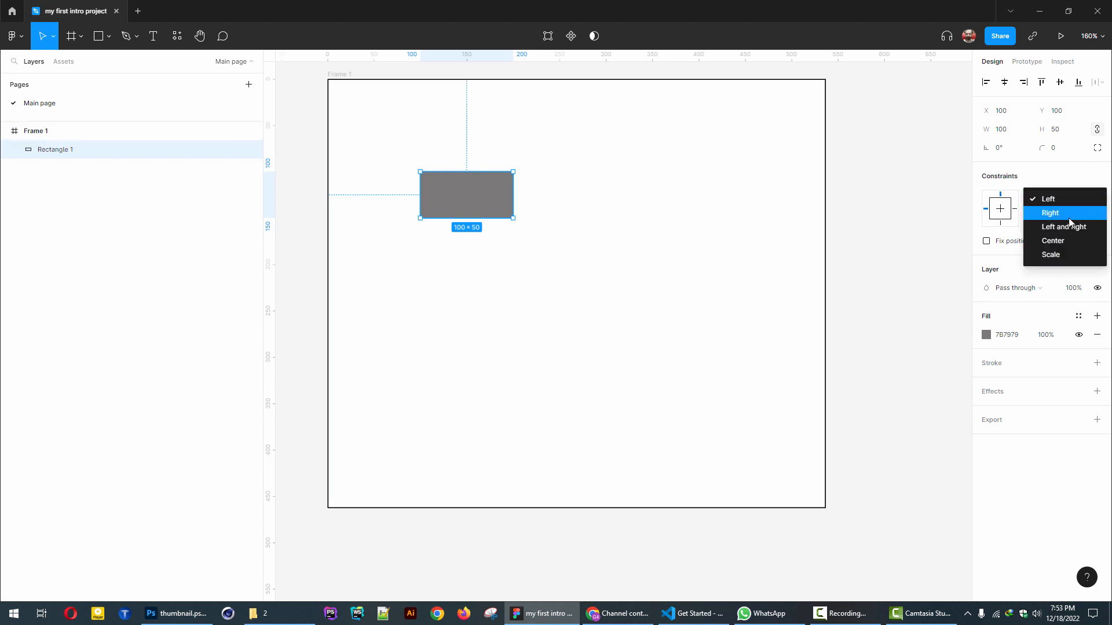
click(1061, 254)
click(1058, 223)
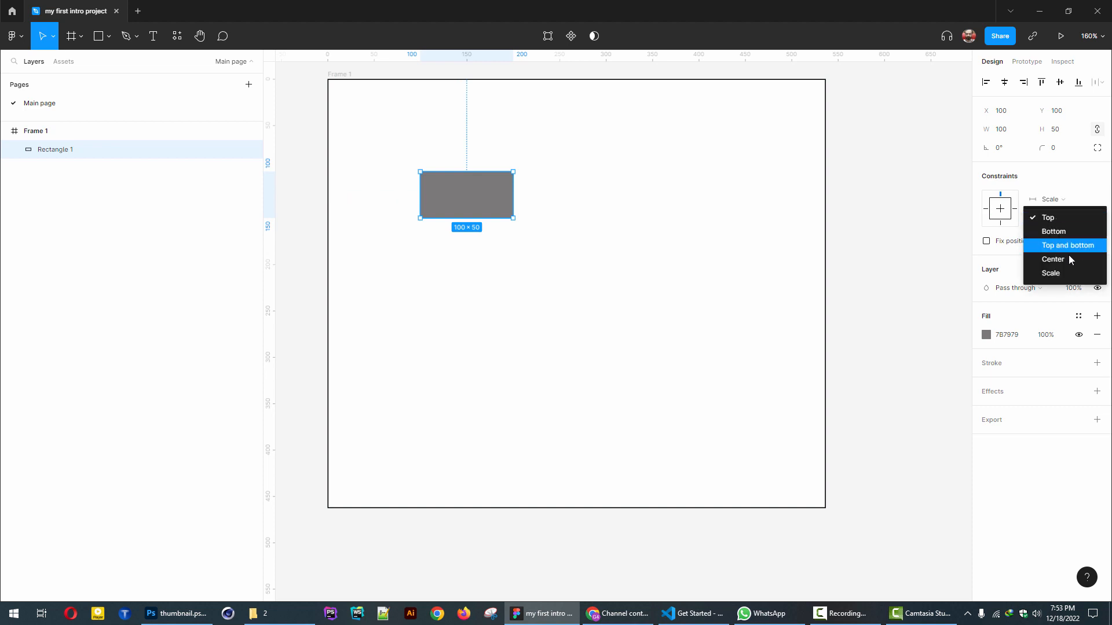
click(1065, 273)
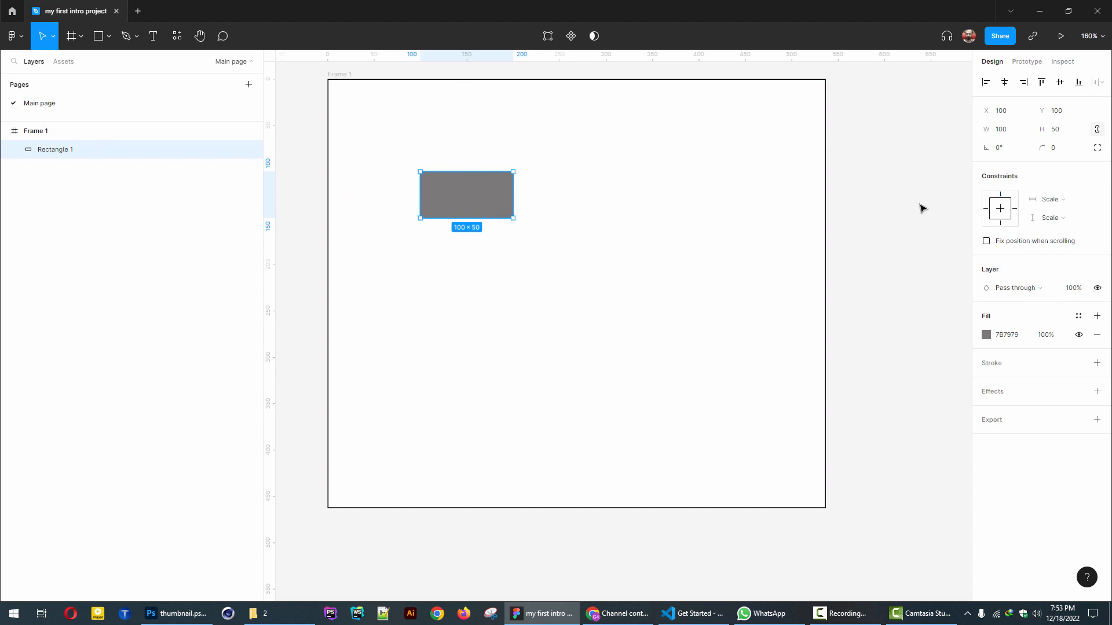
drag(513, 219, 735, 329)
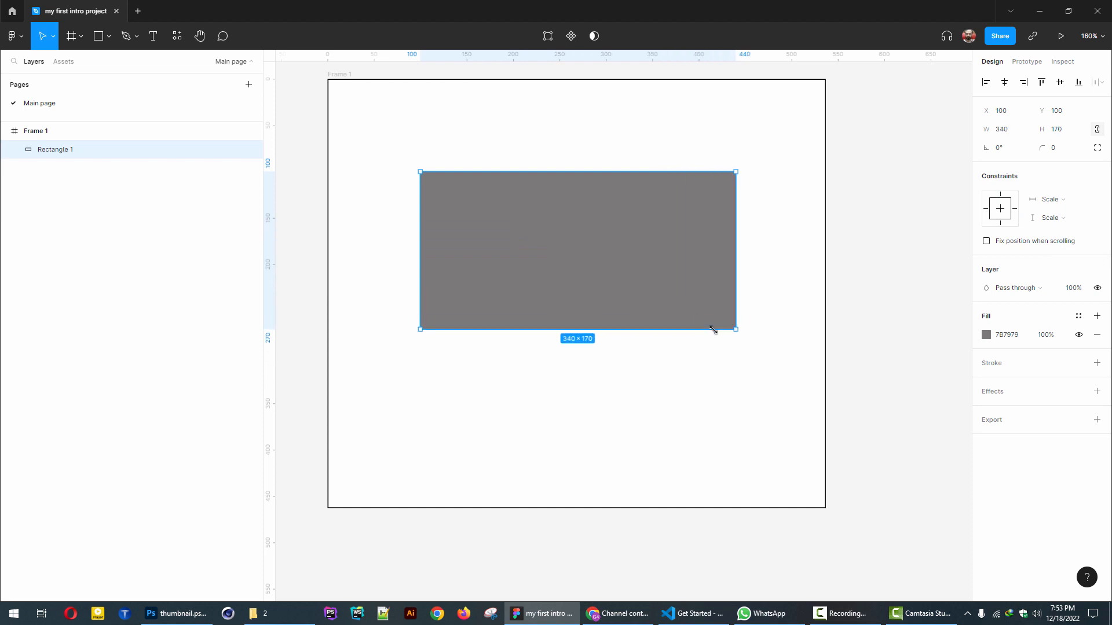
click(841, 324)
- Try resizing the frame to about 629 × 424 to test the Scale constraints, and undo the resize
click(344, 74)
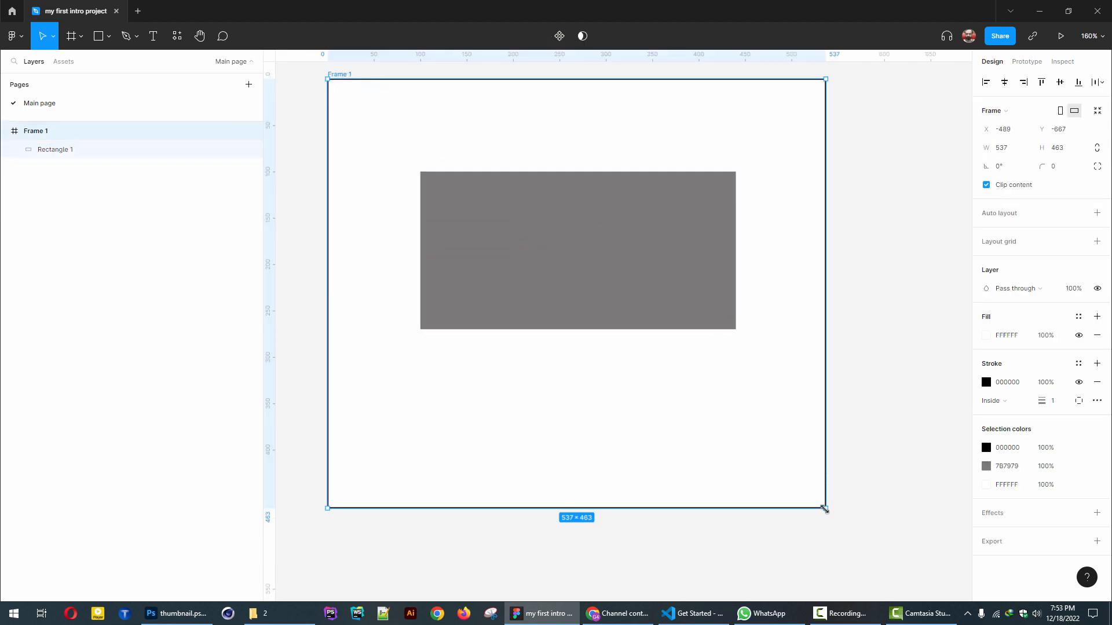
drag(824, 508, 911, 472)
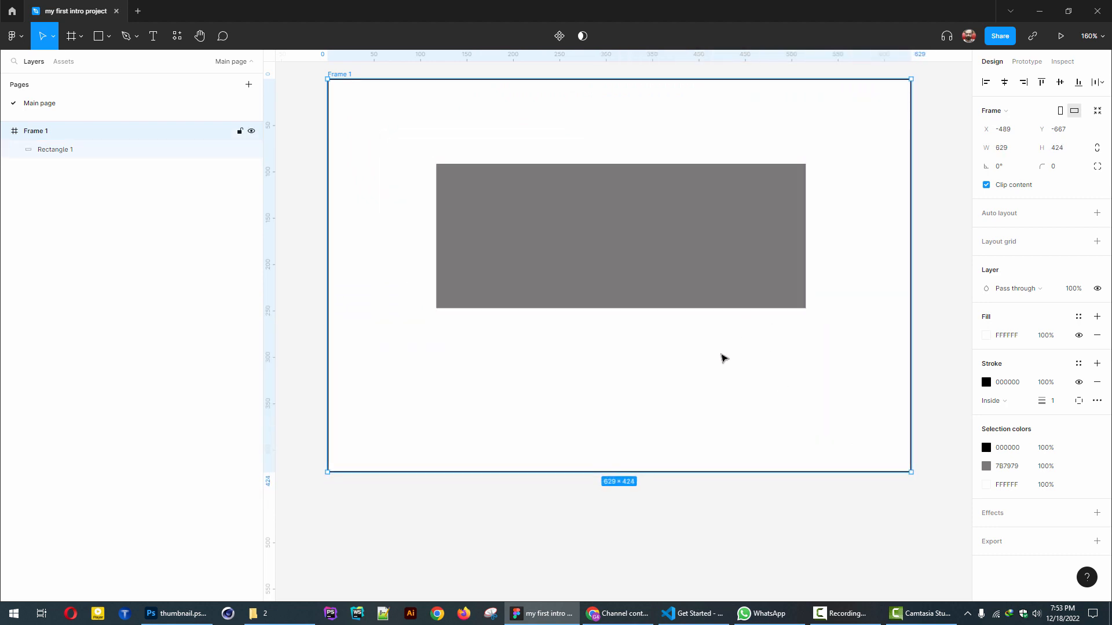
key(ctrl+z)
- Keep the rectangle's horizontal constraint at Scale and set its vertical constraint to Center
click(585, 246)
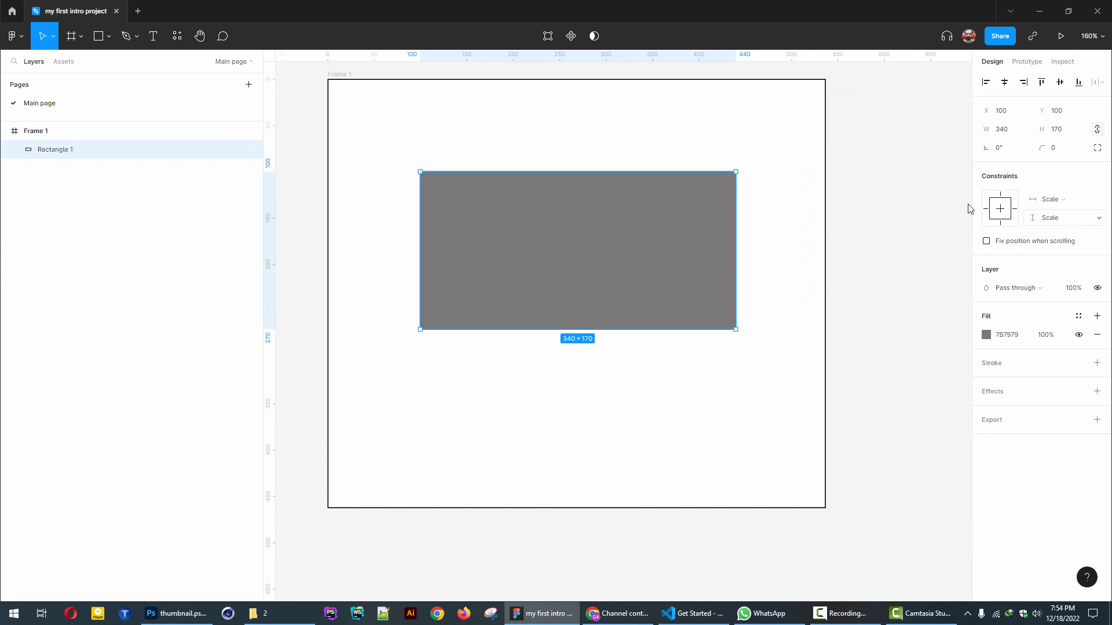
click(1064, 202)
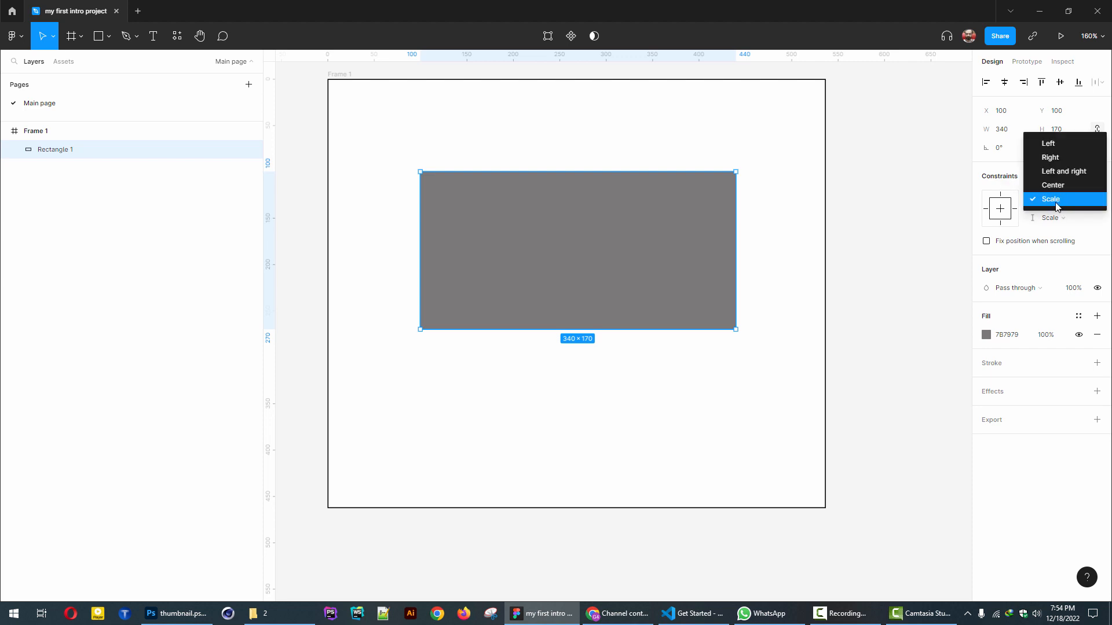
click(1061, 200)
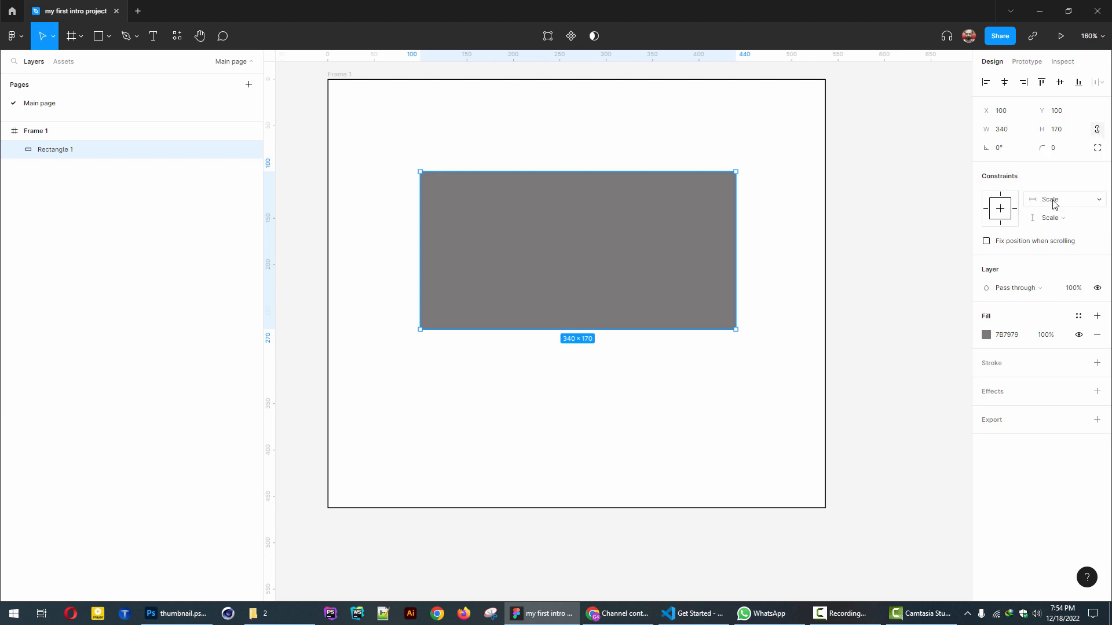
click(1060, 201)
click(1055, 203)
click(1069, 219)
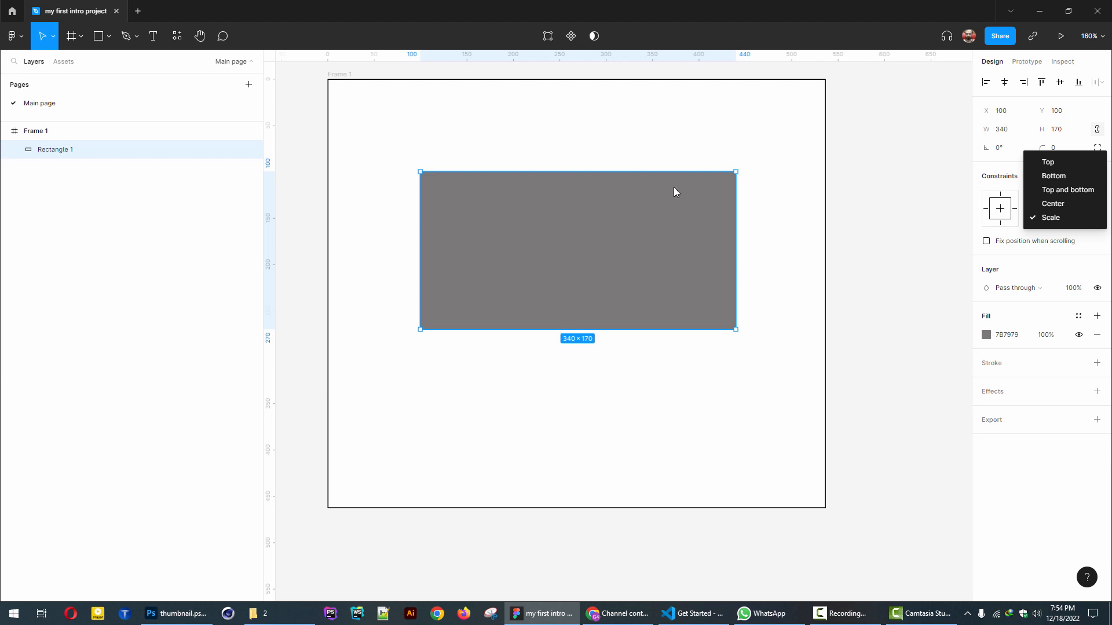
click(1060, 218)
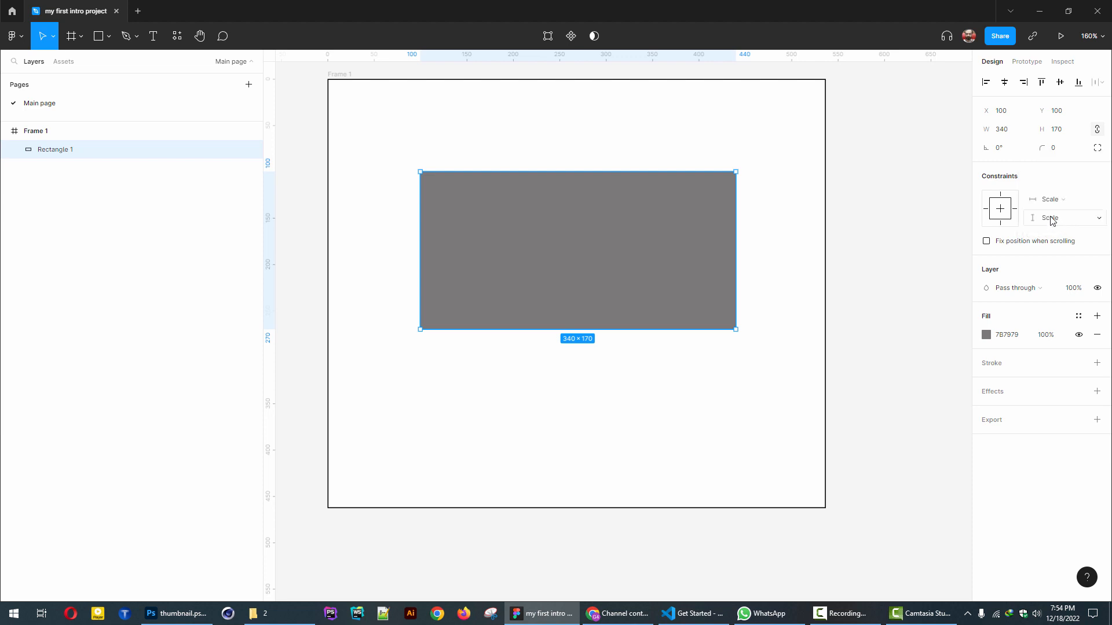
click(1038, 224)
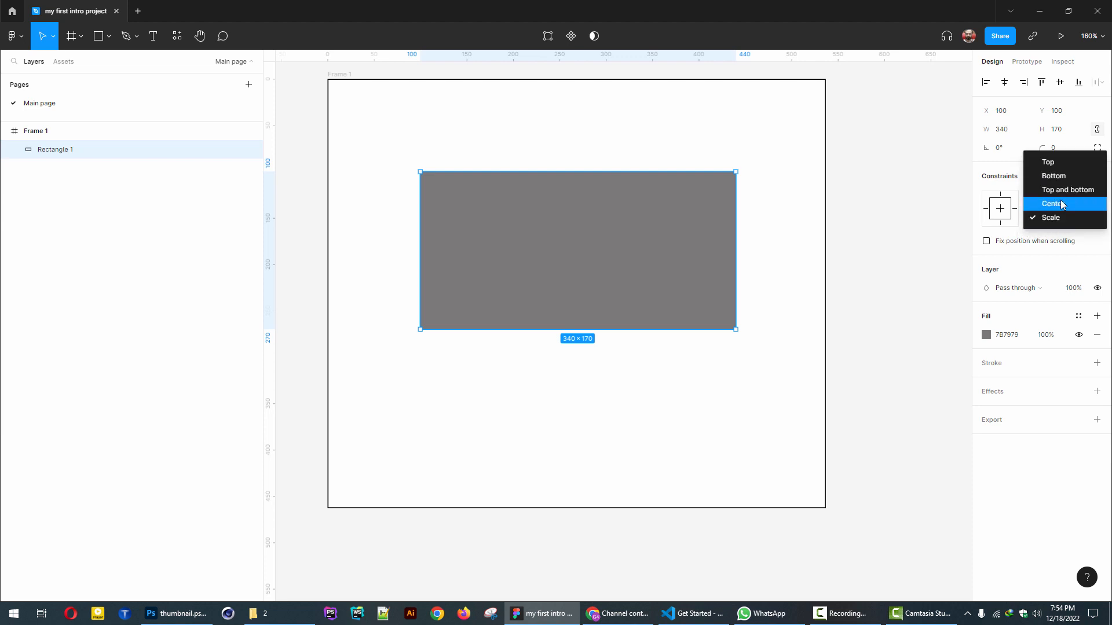
click(1065, 202)
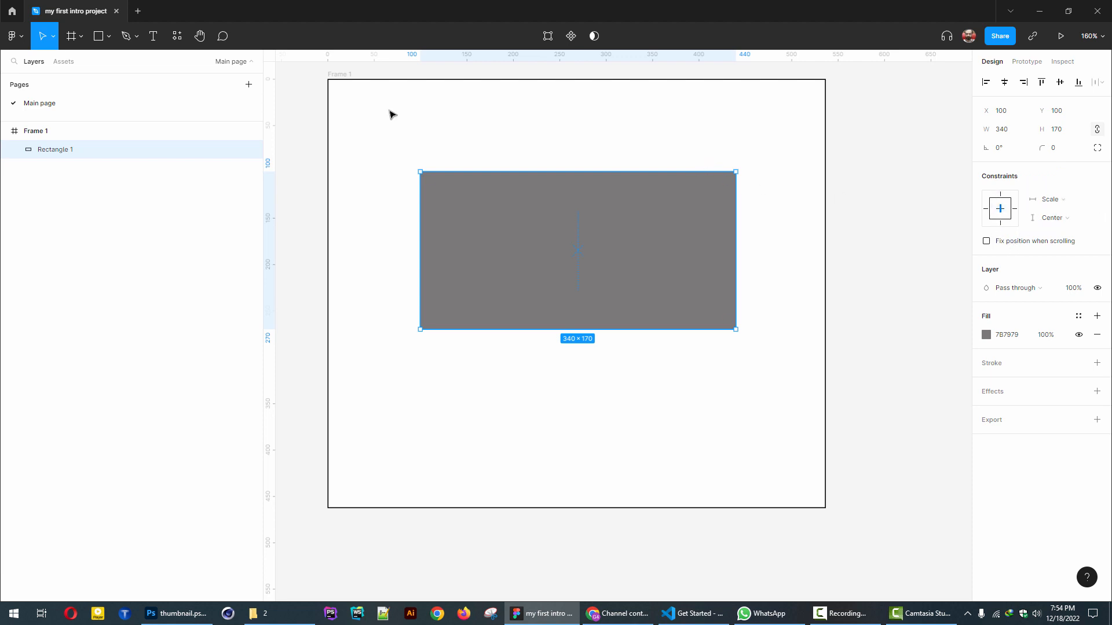
- Try narrowing the frame to about 227 × 447 and shortening it further to test the mixed constraints, and undo the resizing
click(340, 74)
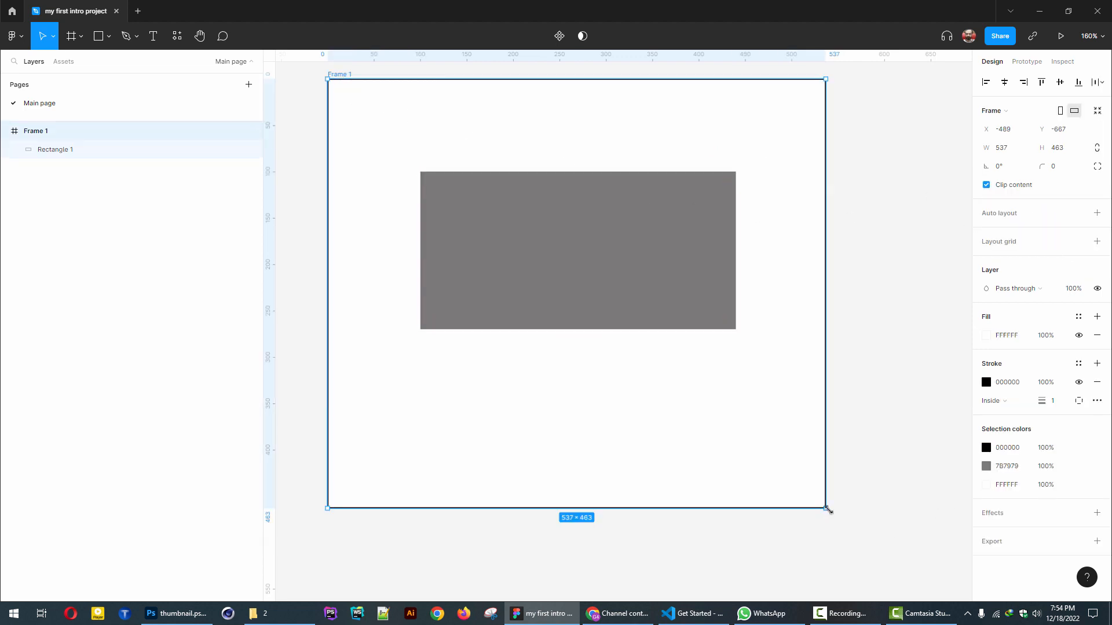
drag(822, 506, 538, 494)
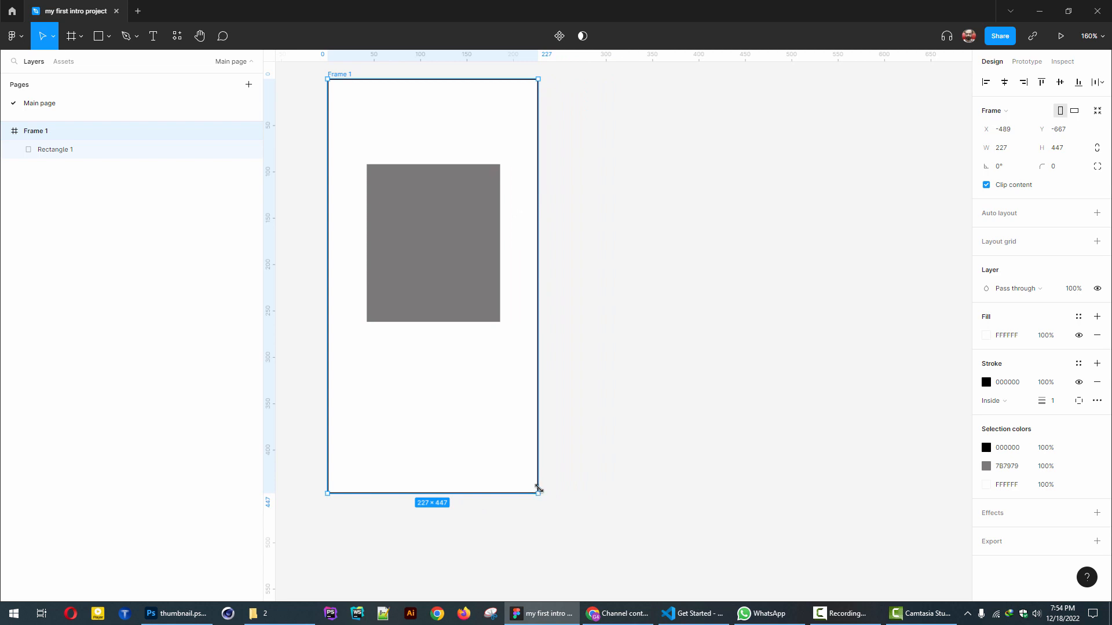
drag(539, 489, 550, 384)
key(ctrl+z)
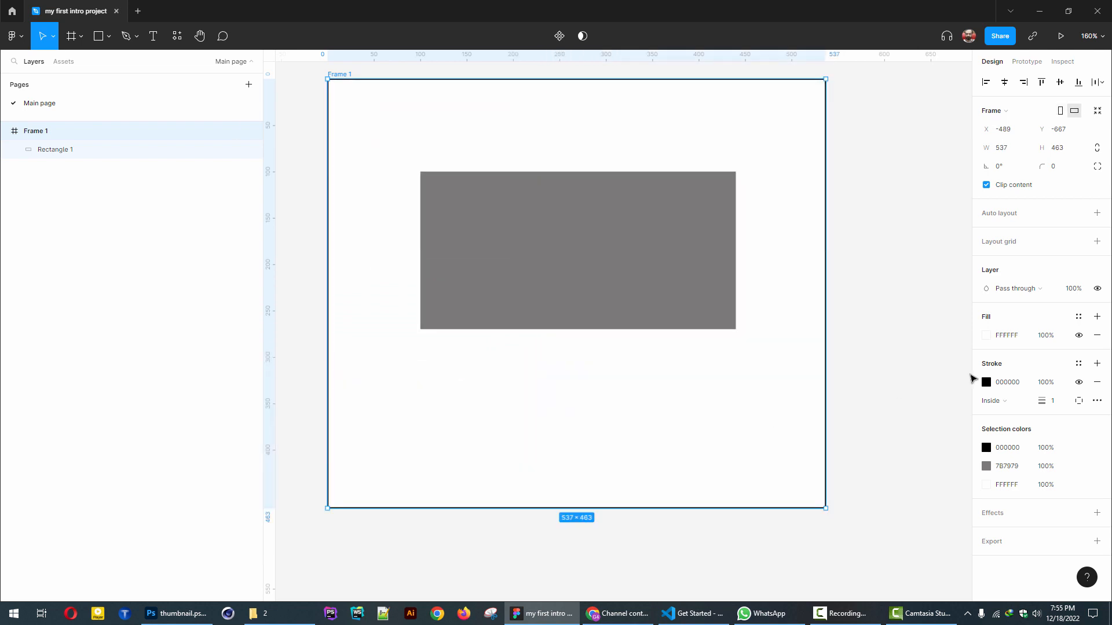
- Set the rectangle's horizontal constraint to Center
click(601, 251)
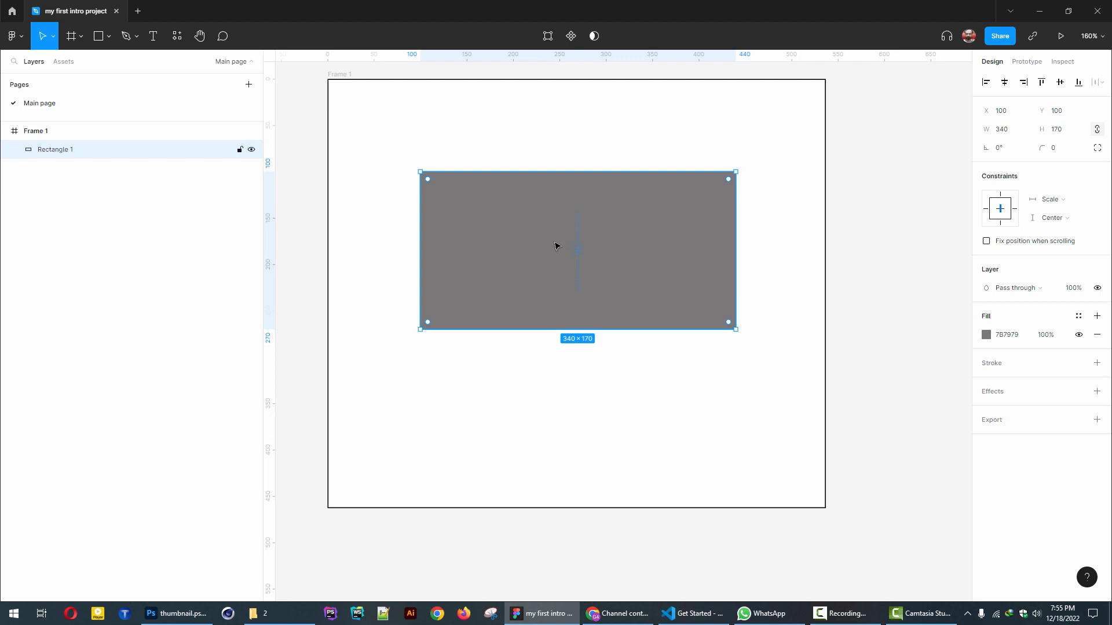
click(1057, 205)
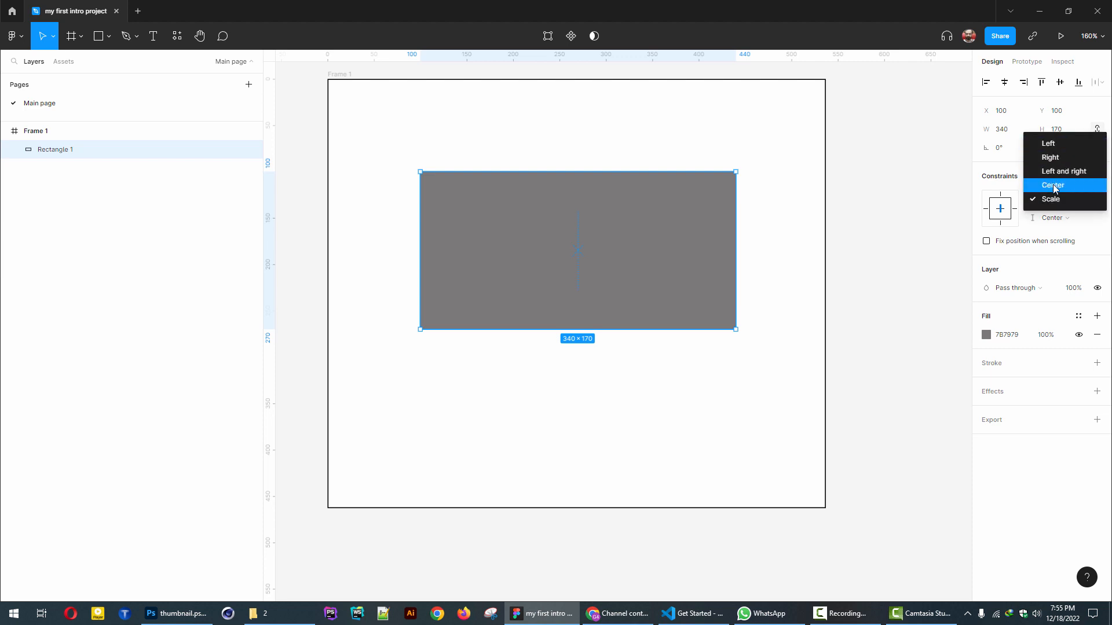
click(1054, 186)
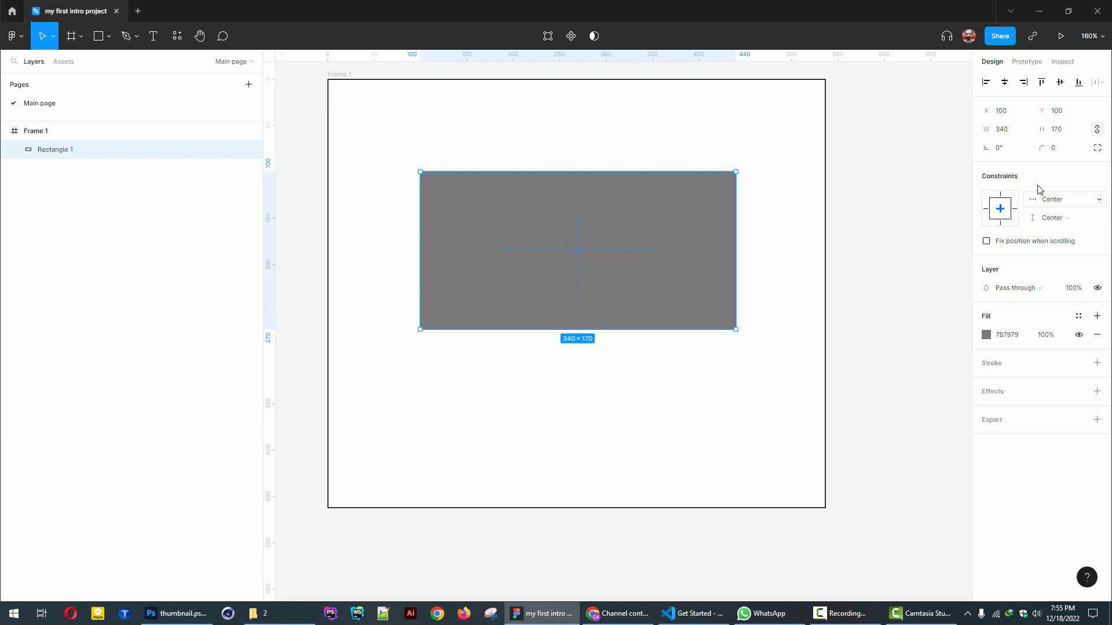
- Enlarge the frame to about 598 × 485 in two stages, vertically centering the rectangle inside it in between
click(336, 76)
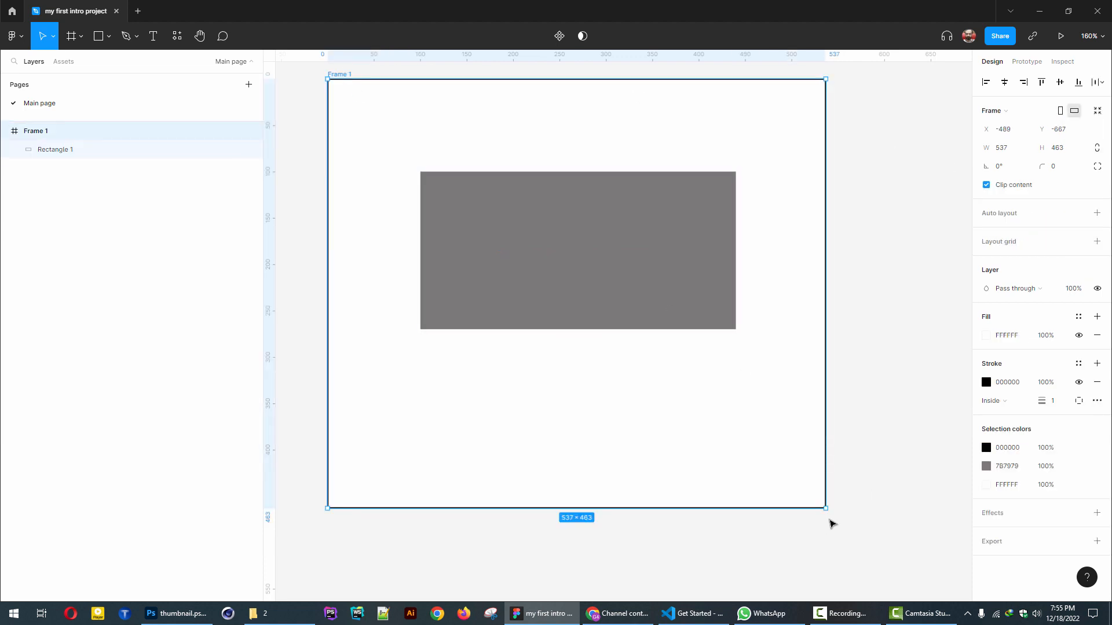
mouse_move(827, 508)
mouse_down()
mouse_move(817, 414)
mouse_move(720, 454)
mouse_move(849, 486)
mouse_move(851, 501)
mouse_move(853, 437)
mouse_move(752, 459)
mouse_move(854, 432)
mouse_move(871, 394)
mouse_move(846, 345)
mouse_move(844, 484)
mouse_move(859, 509)
mouse_move(888, 454)
mouse_move(853, 519)
mouse_move(847, 512)
mouse_up()
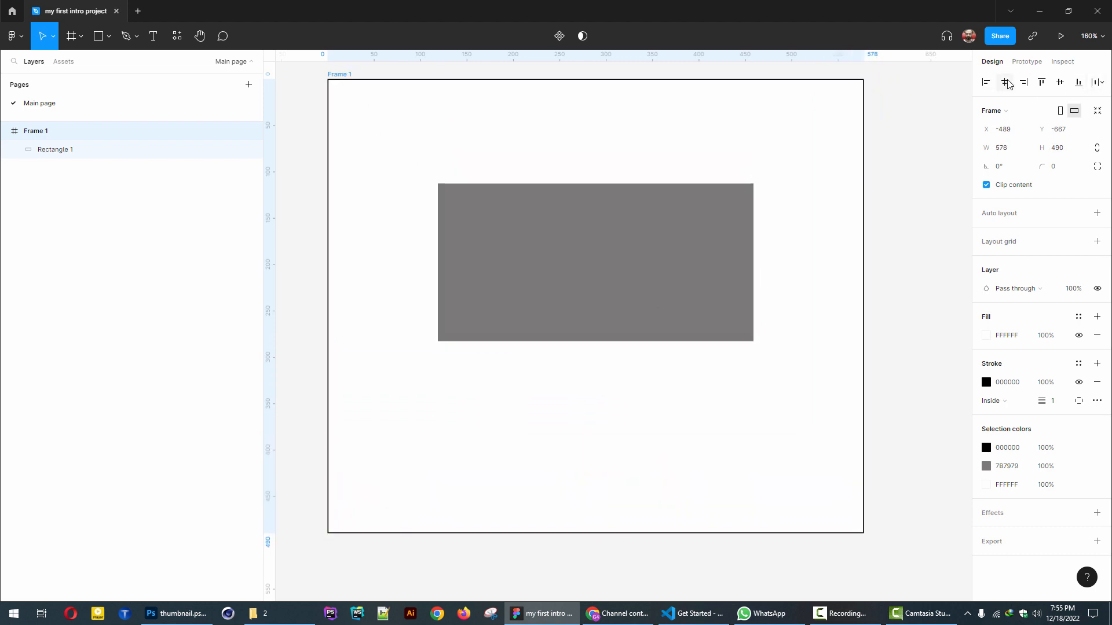
click(1059, 83)
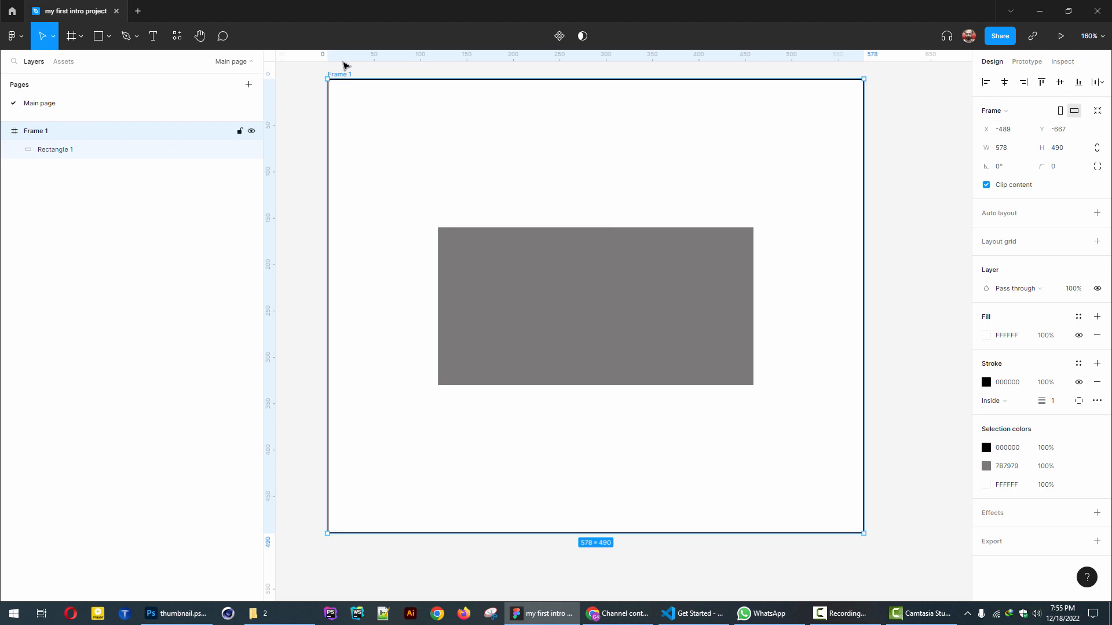
mouse_move(863, 533)
mouse_down()
mouse_move(809, 417)
mouse_move(774, 269)
mouse_move(668, 283)
mouse_move(688, 332)
mouse_move(846, 484)
mouse_move(775, 385)
mouse_move(752, 464)
mouse_move(944, 422)
mouse_move(818, 551)
mouse_move(662, 389)
mouse_move(831, 429)
mouse_move(828, 479)
mouse_move(906, 506)
mouse_move(786, 498)
mouse_move(827, 526)
mouse_move(853, 440)
mouse_move(882, 528)
mouse_up()
- Set the rectangle's vertical constraint to Top and enlarge the frame to about 658 × 530
click(644, 292)
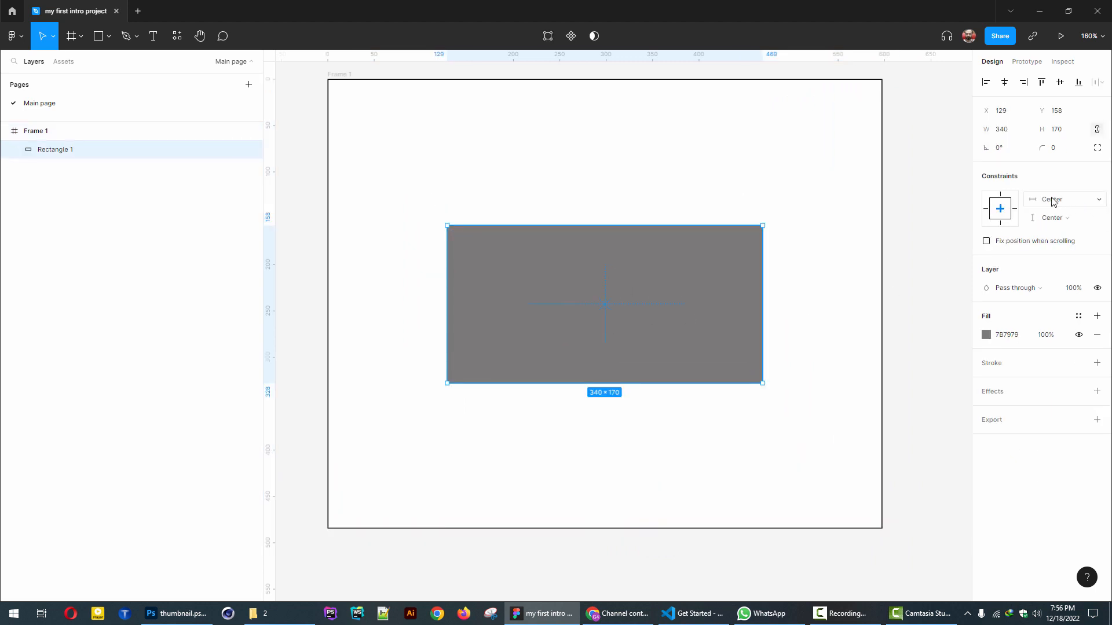
click(1050, 225)
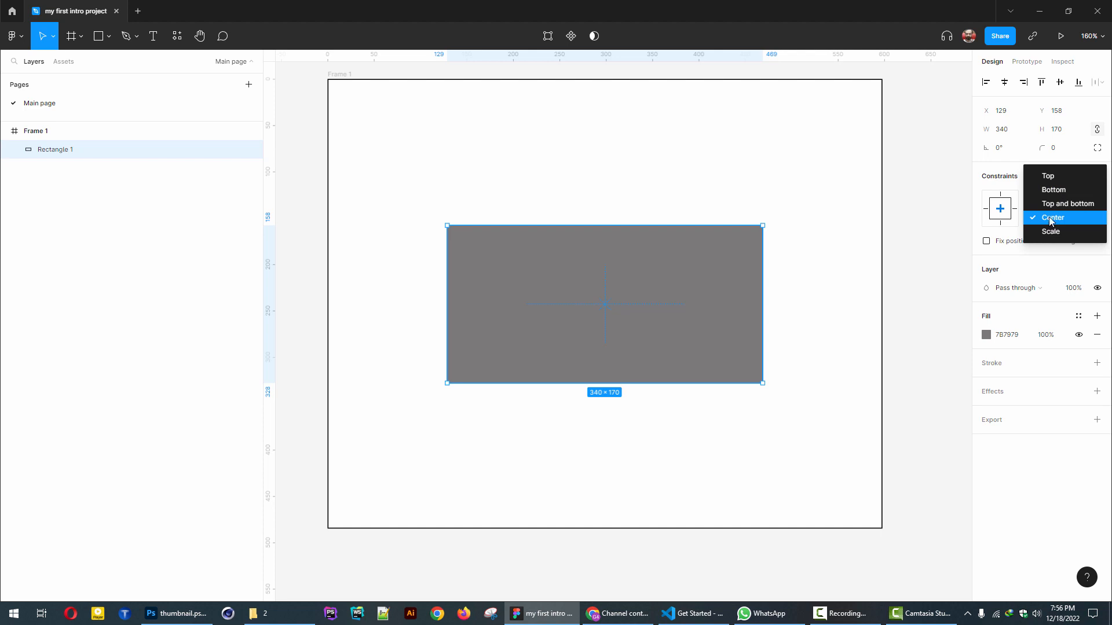
click(1059, 177)
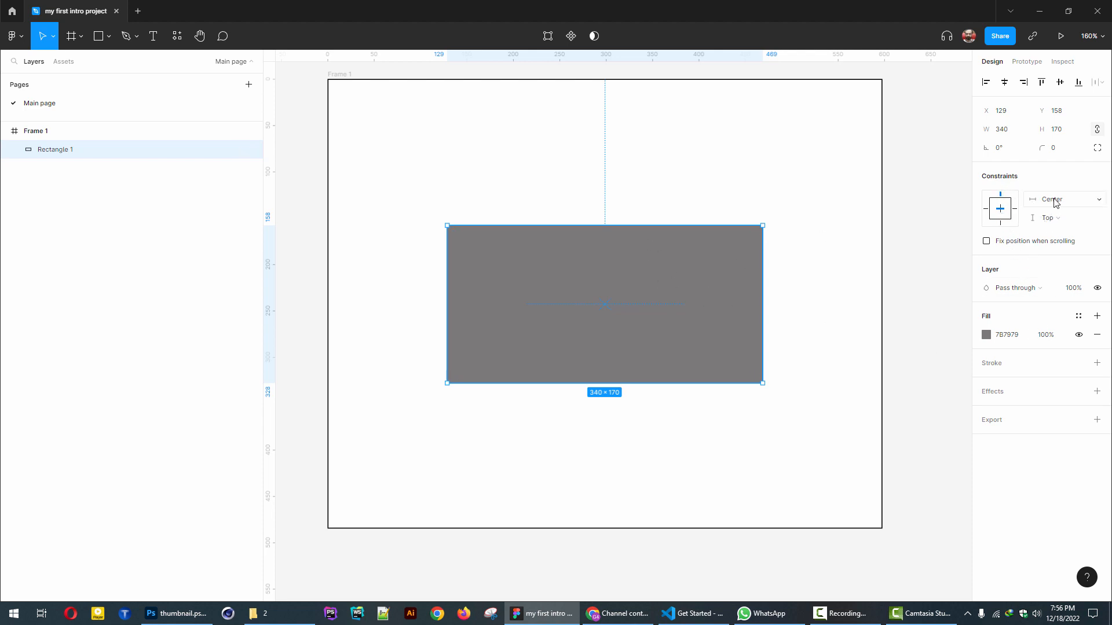
click(388, 96)
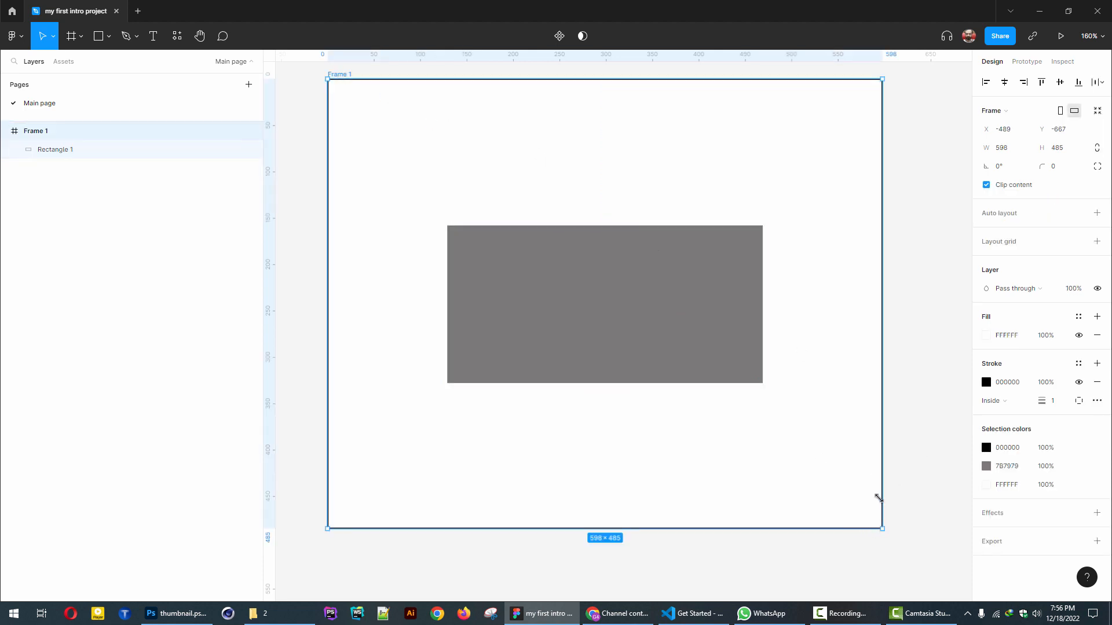
drag(878, 498, 938, 571)
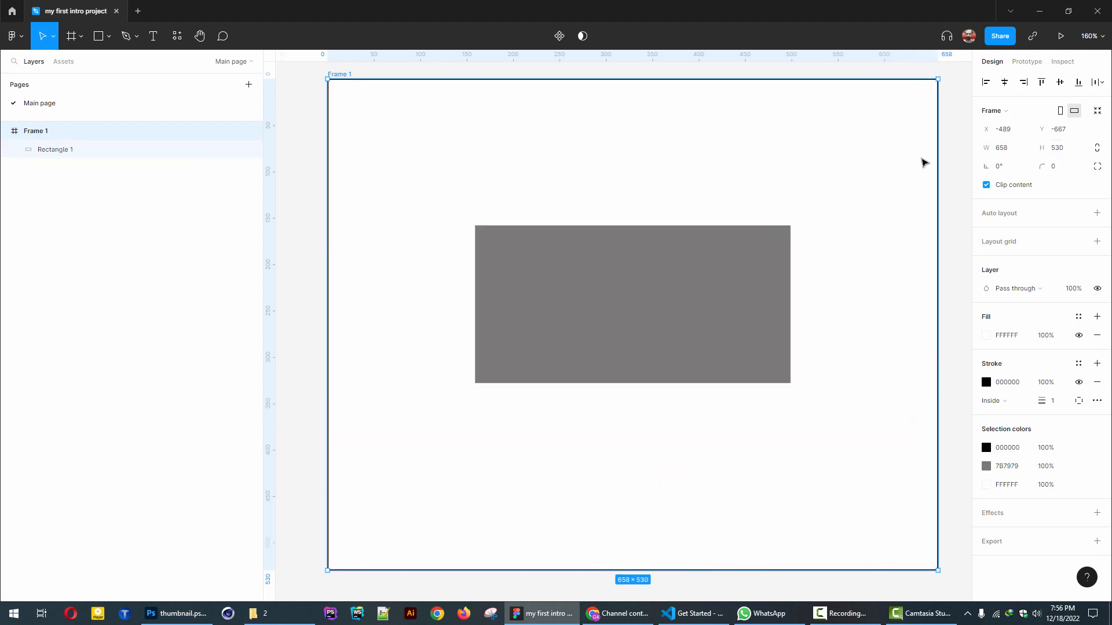
- Set the rectangle's vertical constraint to Bottom and shrink the frame to about 628 × 467
click(584, 308)
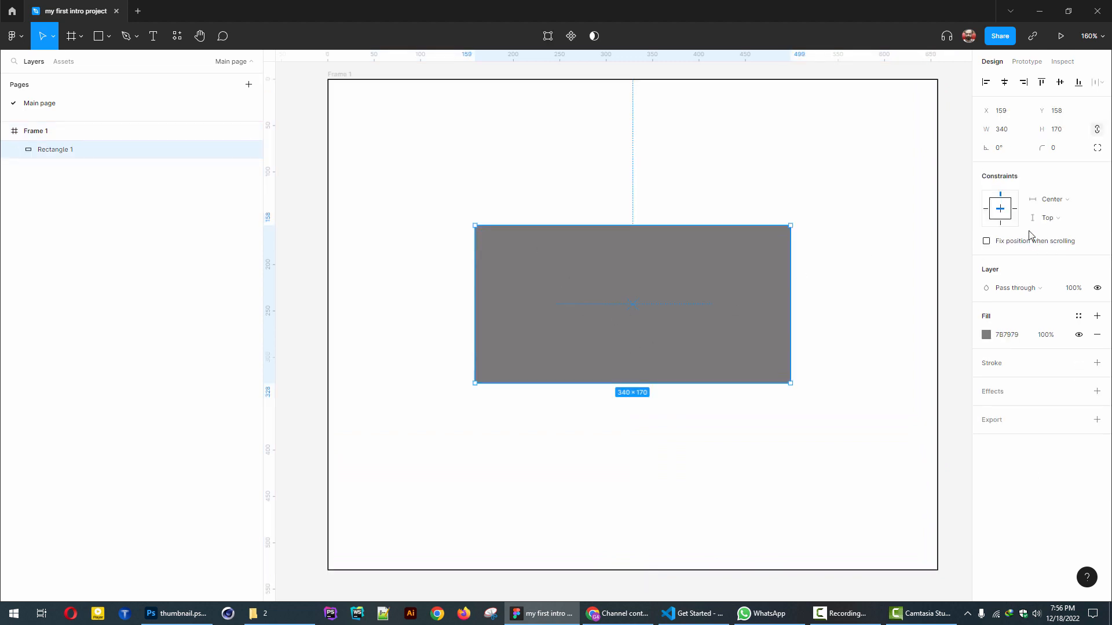
click(1048, 218)
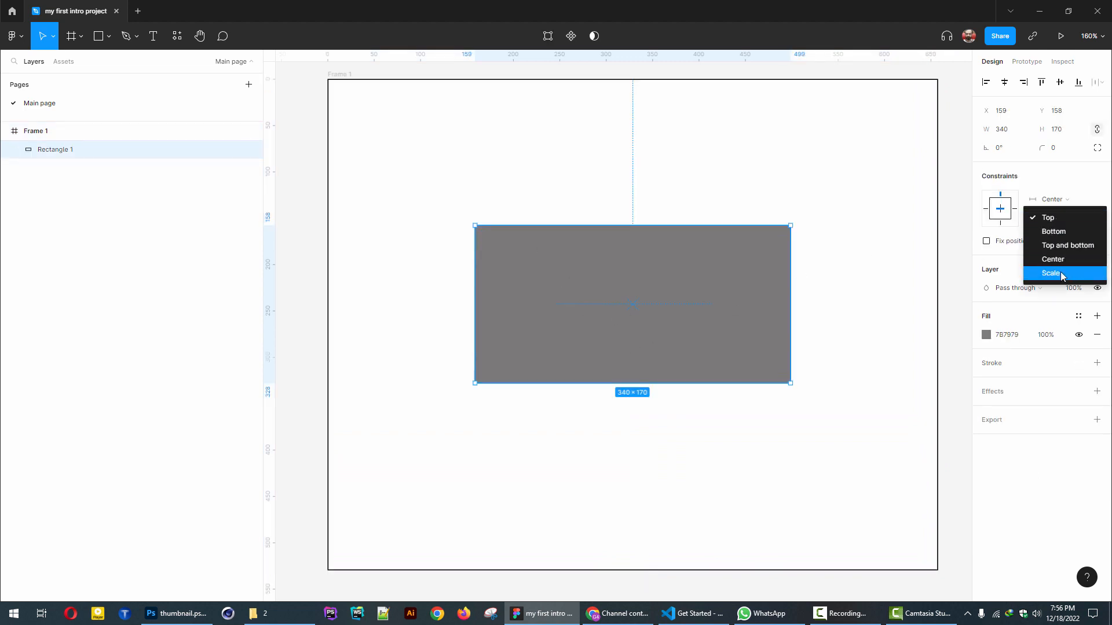
click(1061, 231)
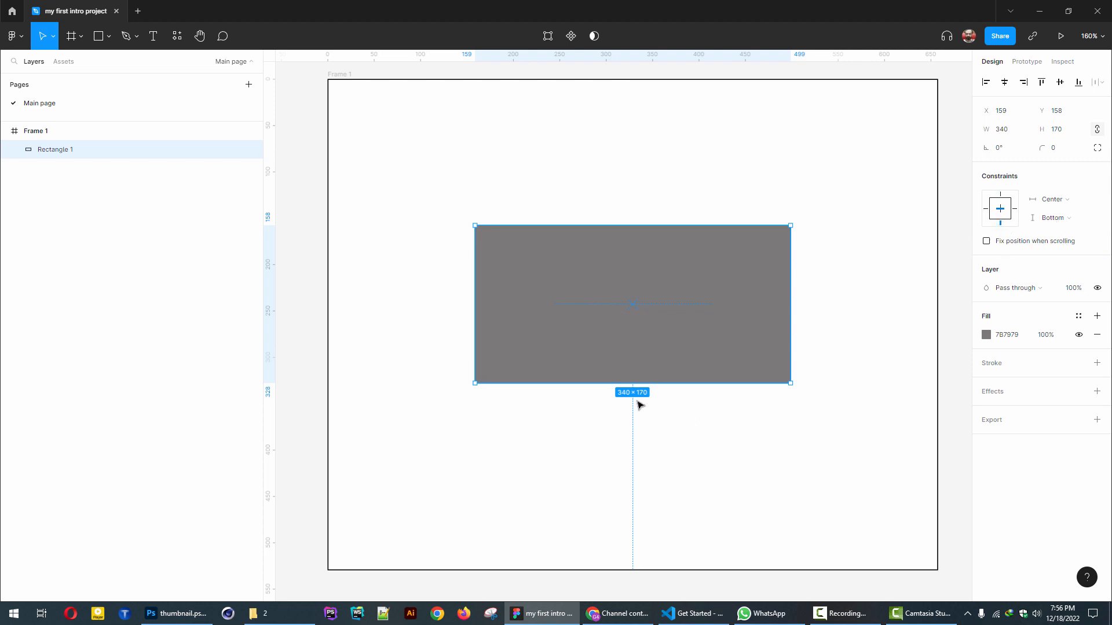
click(343, 75)
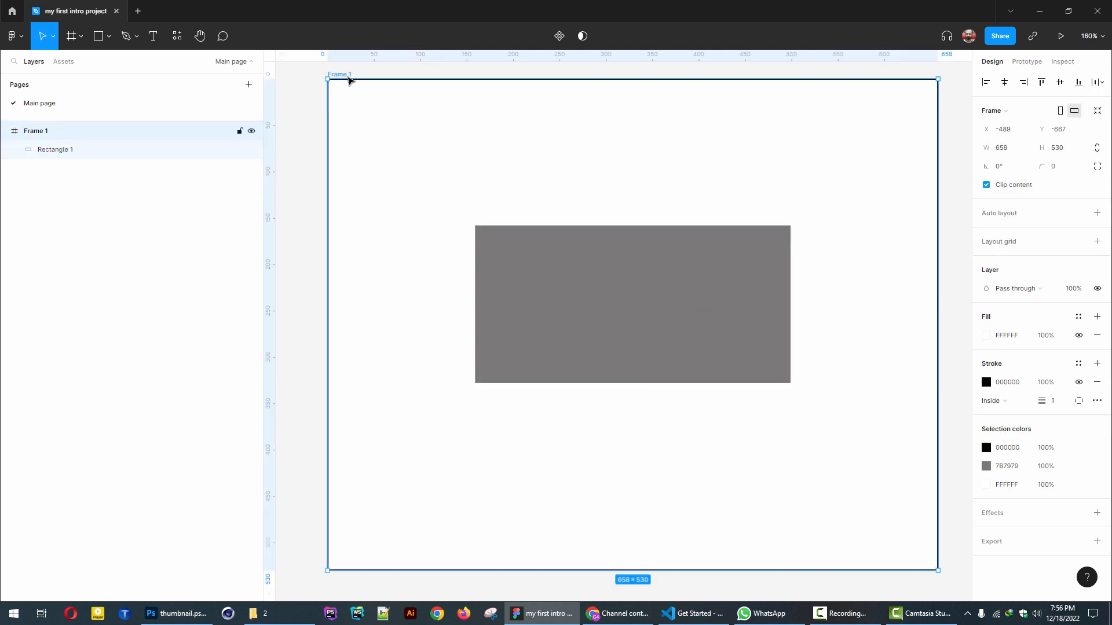
drag(936, 566, 926, 523)
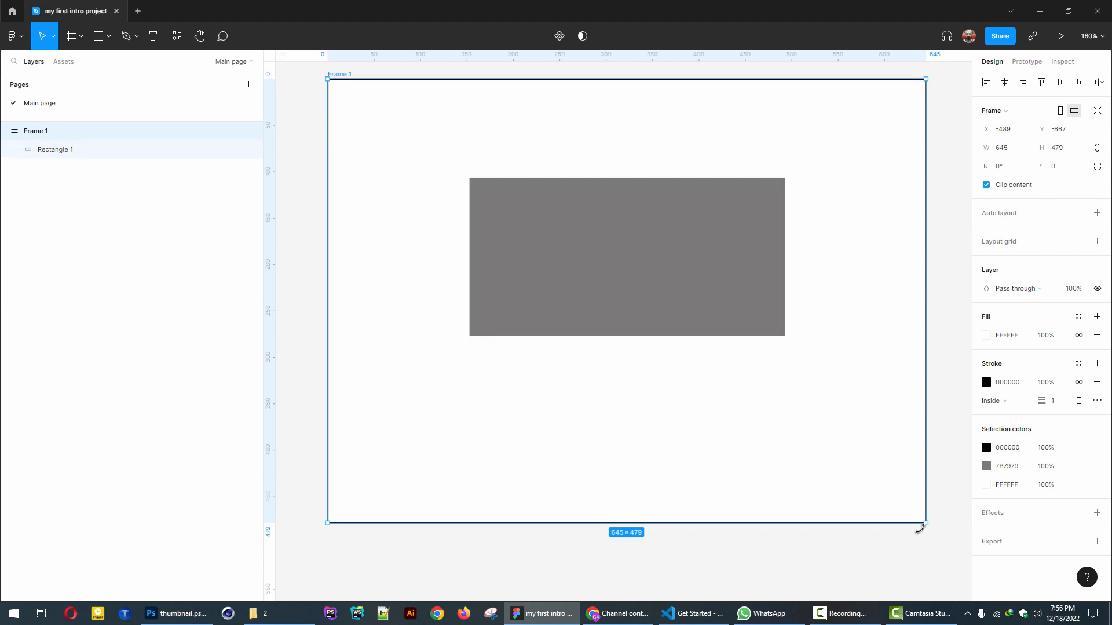
mouse_move(923, 522)
mouse_down()
mouse_move(906, 519)
mouse_move(901, 548)
mouse_move(909, 511)
mouse_up()
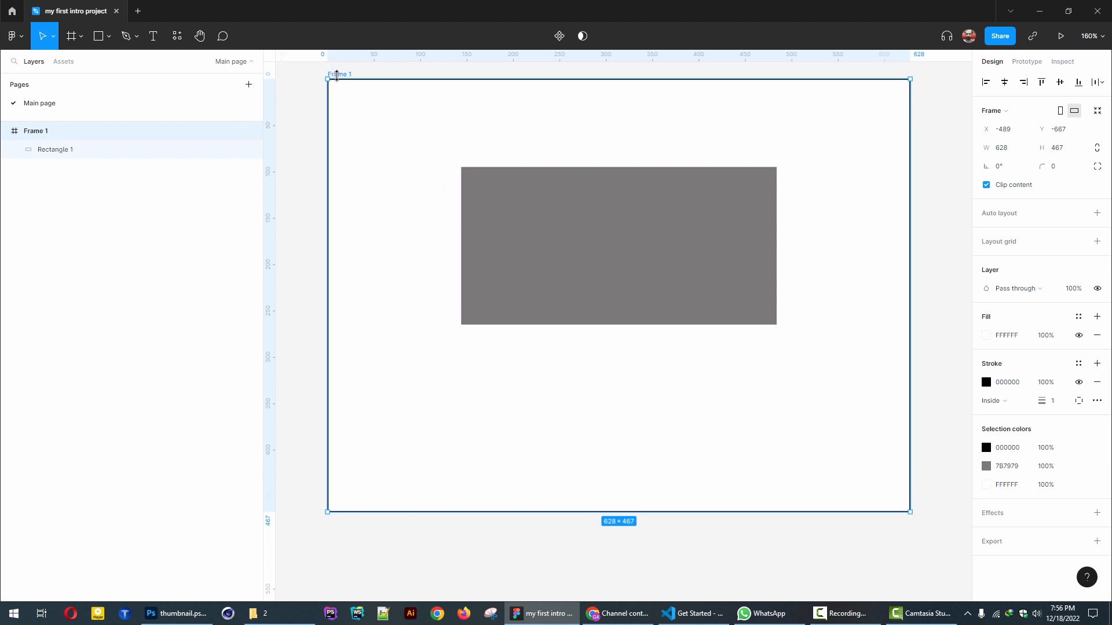
- Fix the rectangle's position when scrolling
click(690, 231)
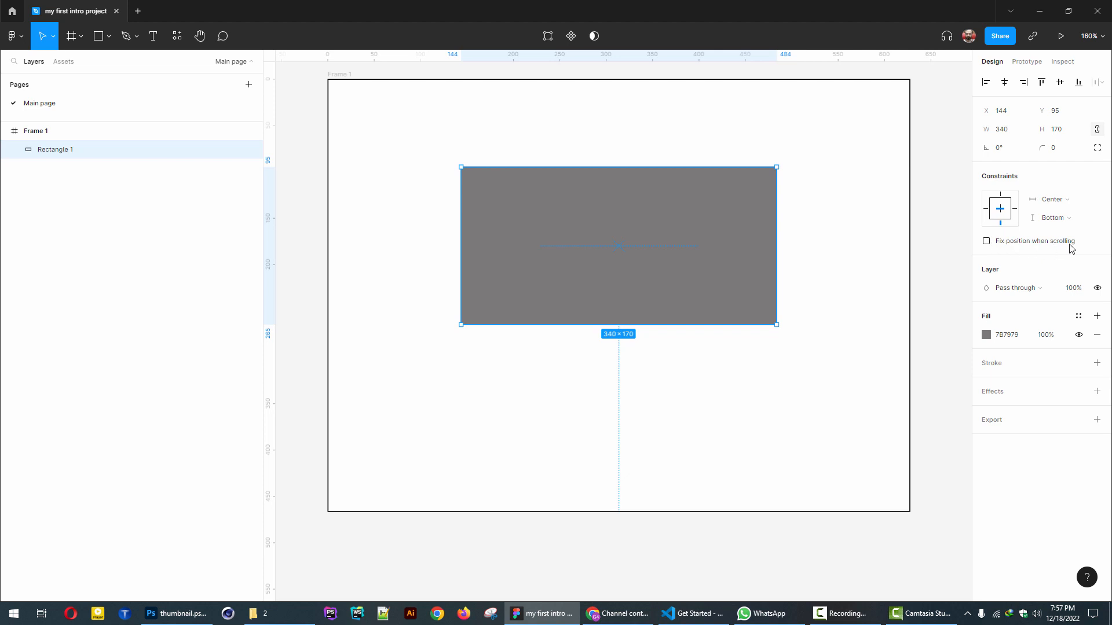
click(987, 242)
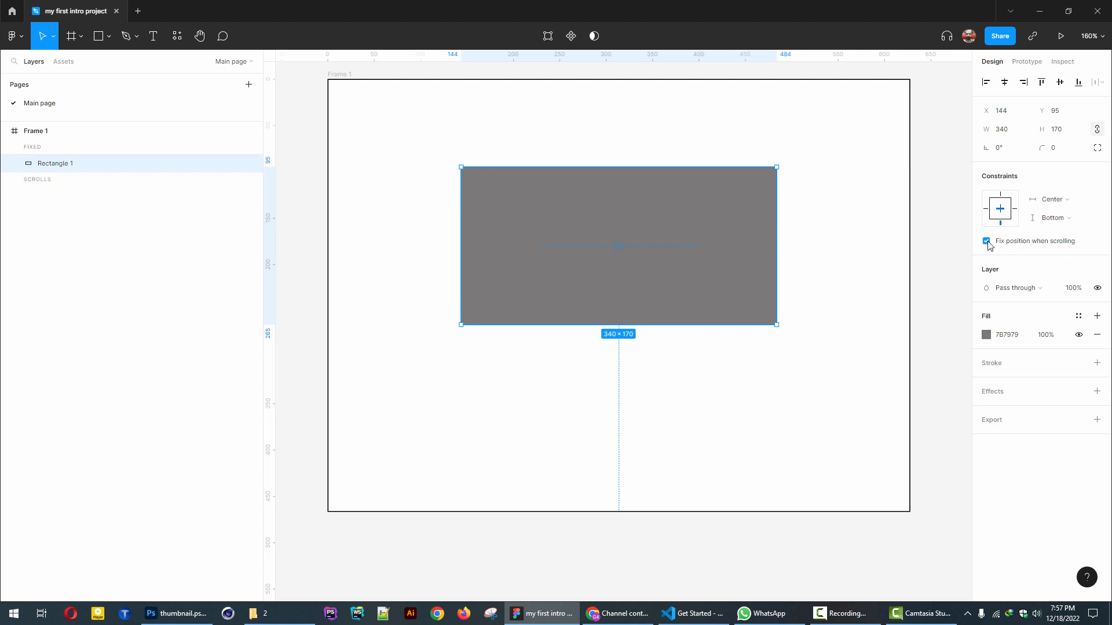
- Turn off the rectangle's fixed scrolling position, and hide and reshow its layer
click(987, 242)
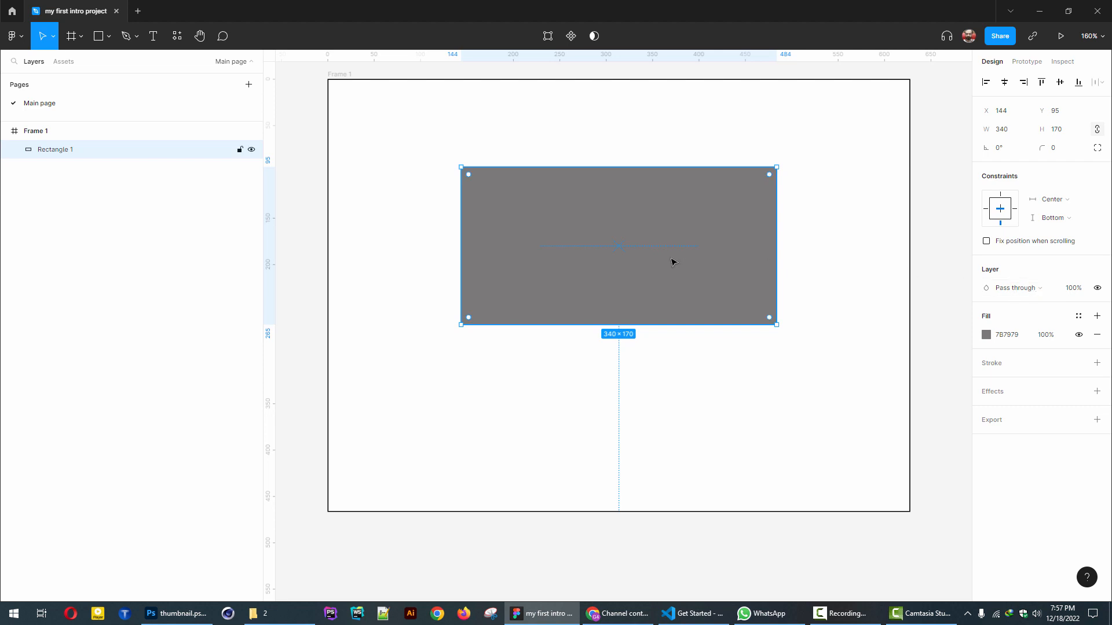
click(1097, 289)
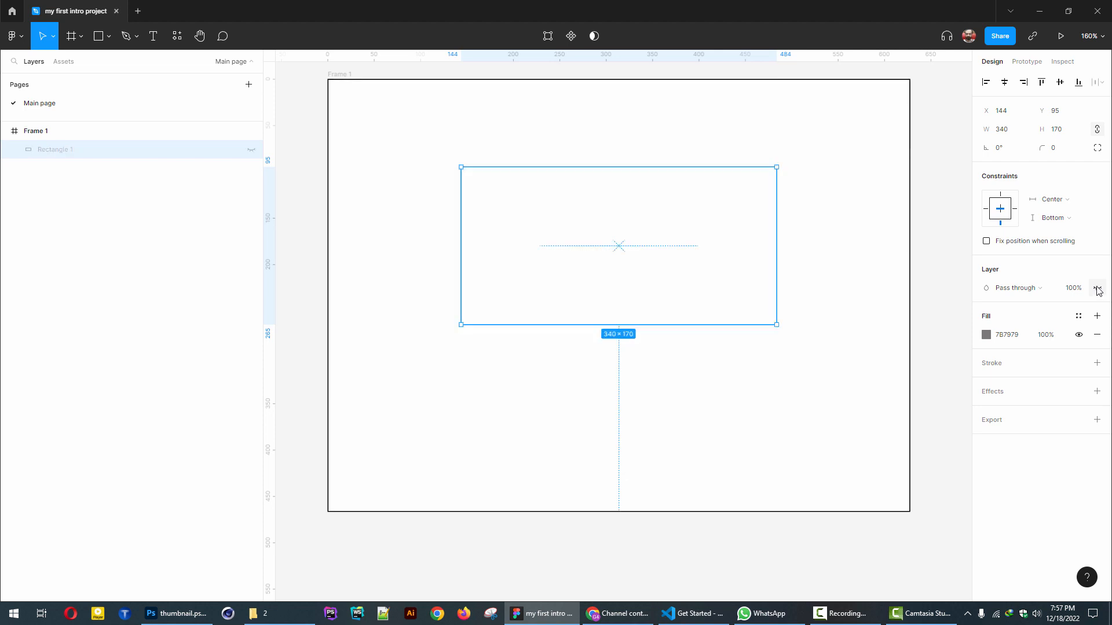
click(1098, 289)
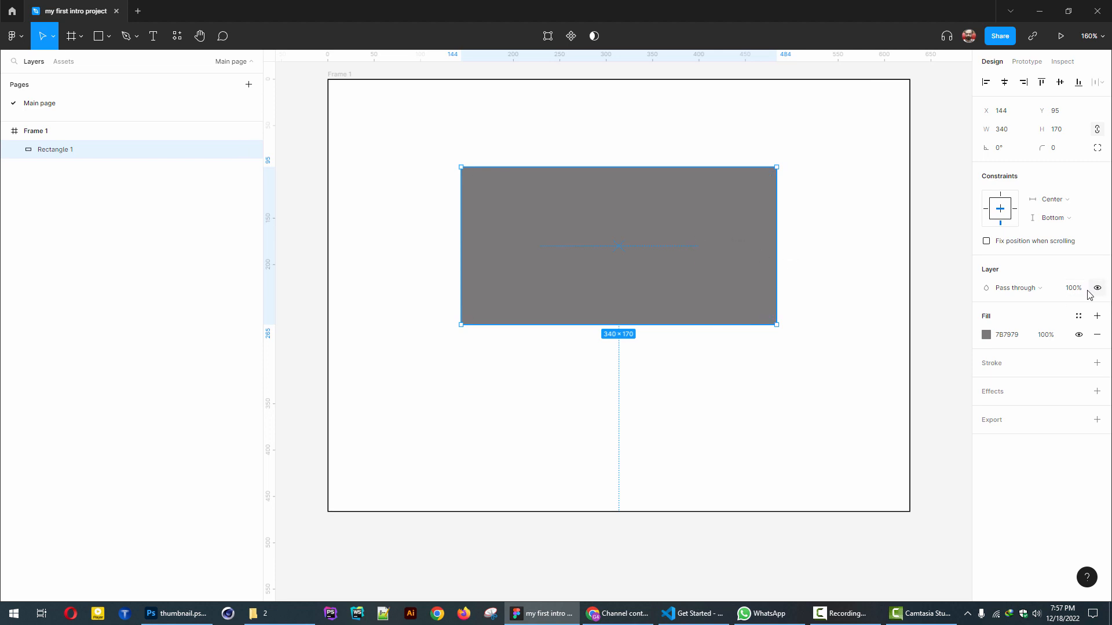
- Try layer opacities of 50% and 20% on the rectangle and restore it to 100%
click(1072, 290)
text(50)
key(Return)
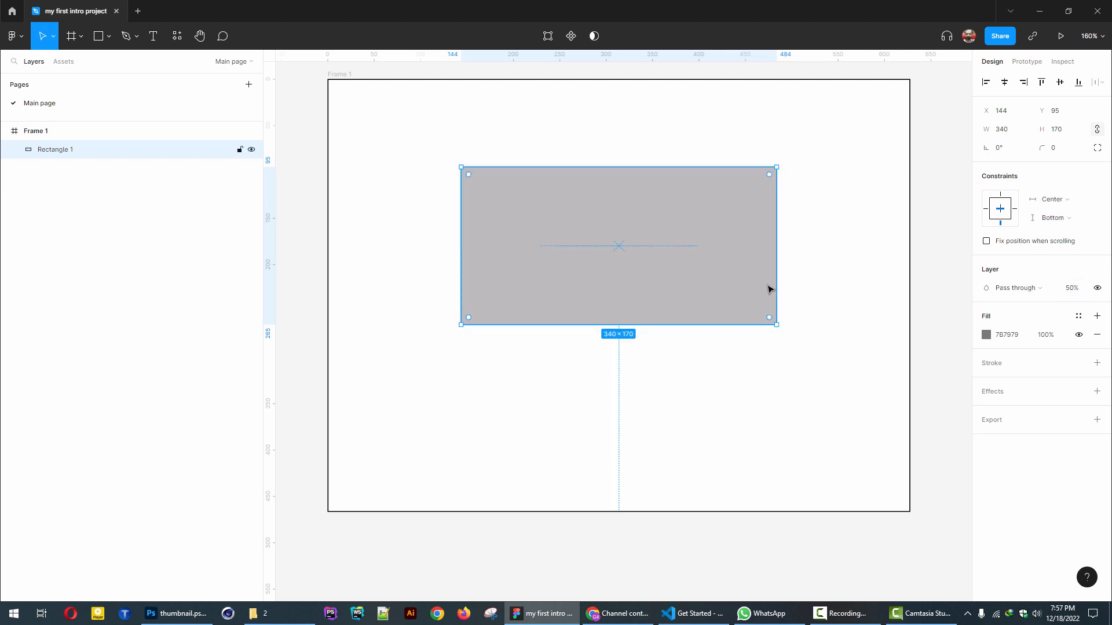
click(1064, 290)
text(20)
key(Return)
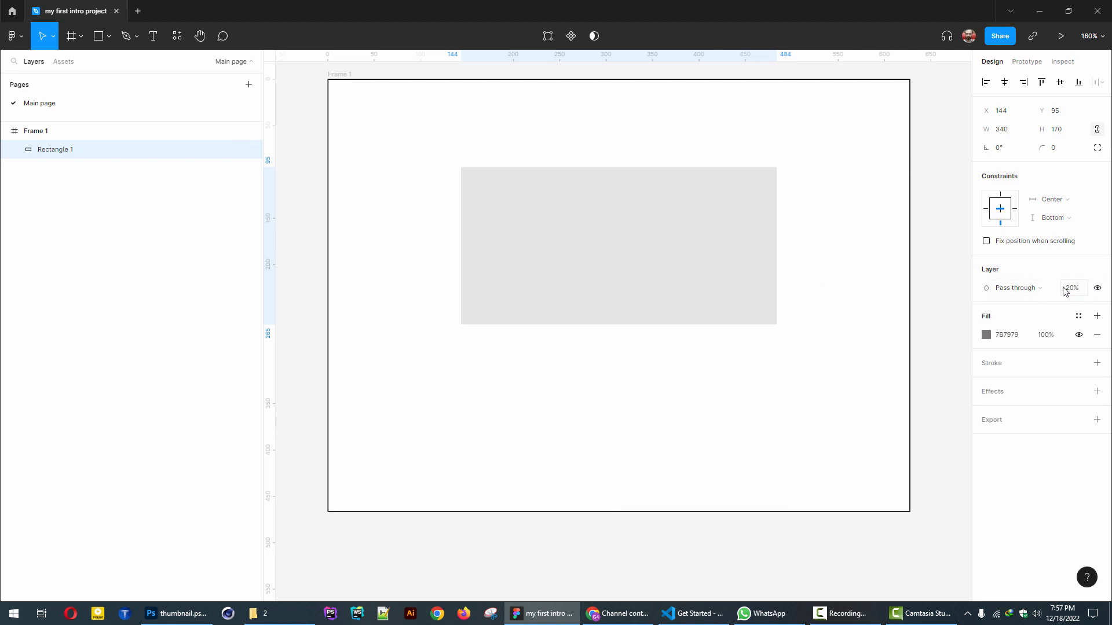
click(1072, 291)
text(100)
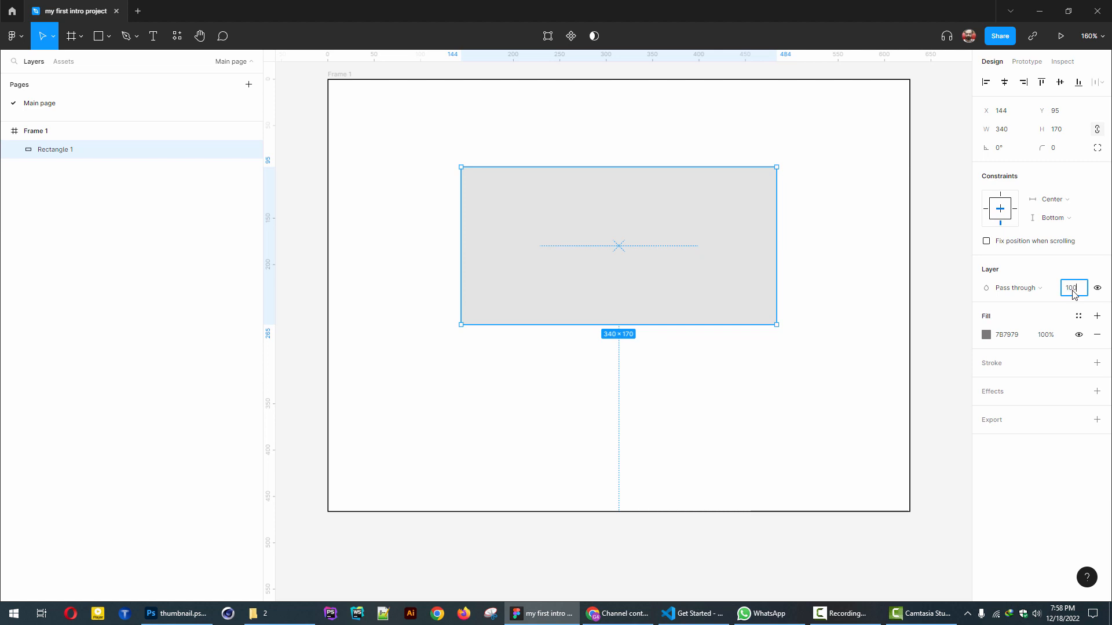
key(Return)
- Try the Darken, Lighten and Color dodge blend modes on the rectangle and return it to Pass through
click(1024, 291)
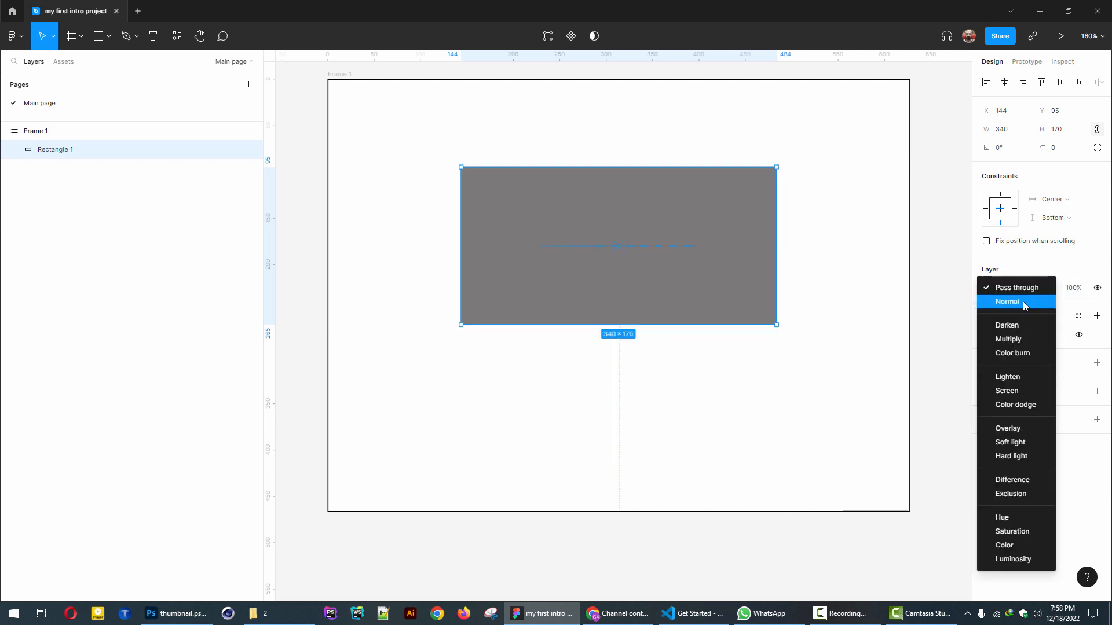
click(1025, 326)
click(1024, 293)
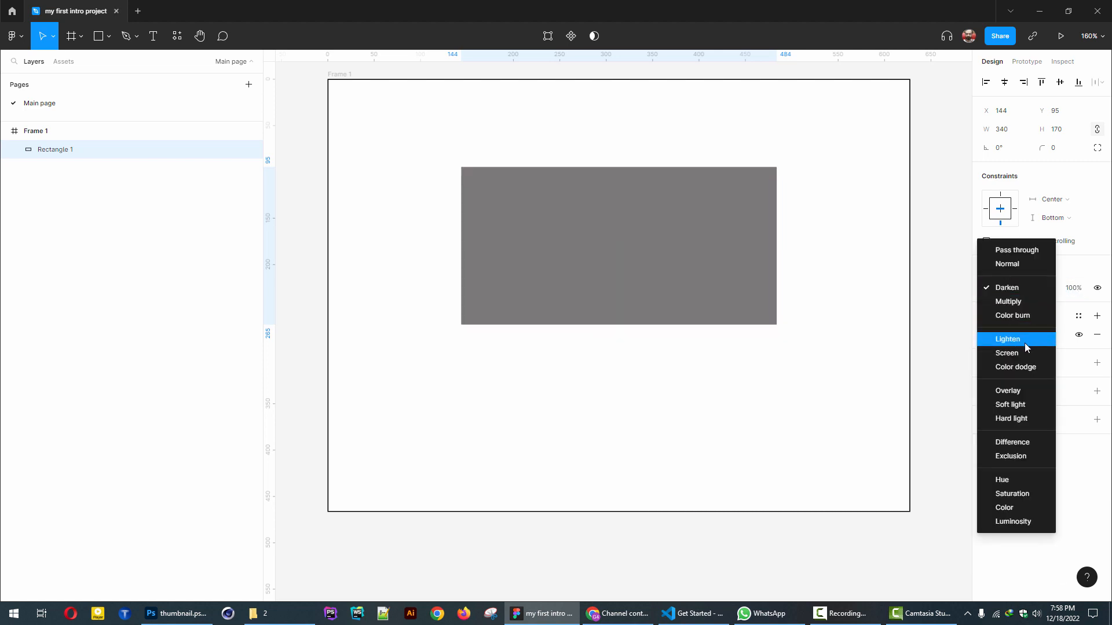
click(1024, 340)
click(1019, 292)
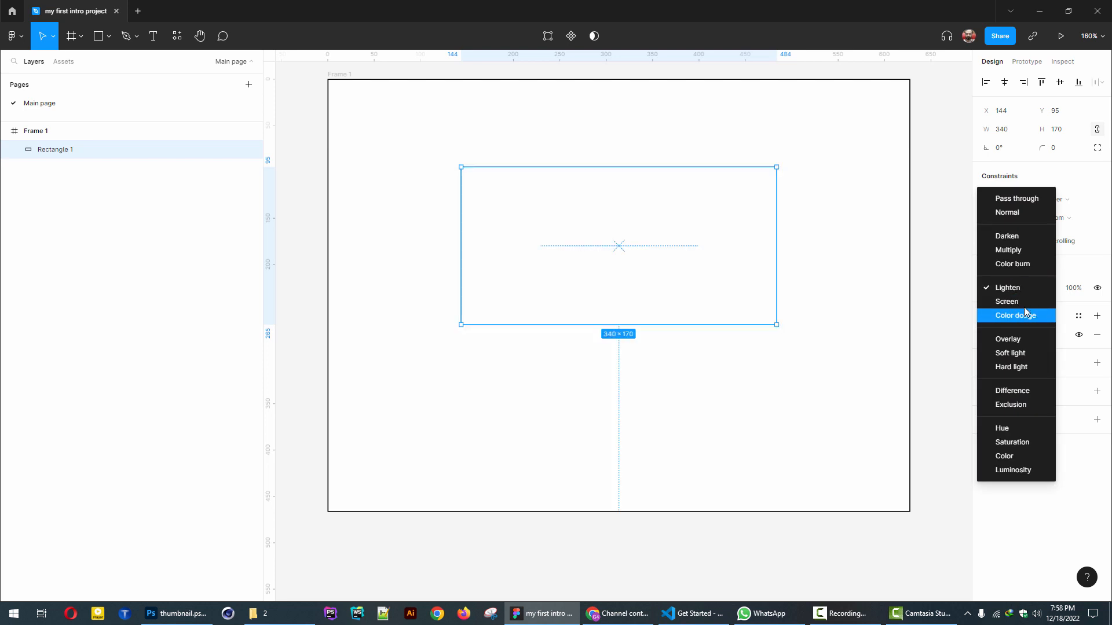
click(1023, 316)
click(1025, 291)
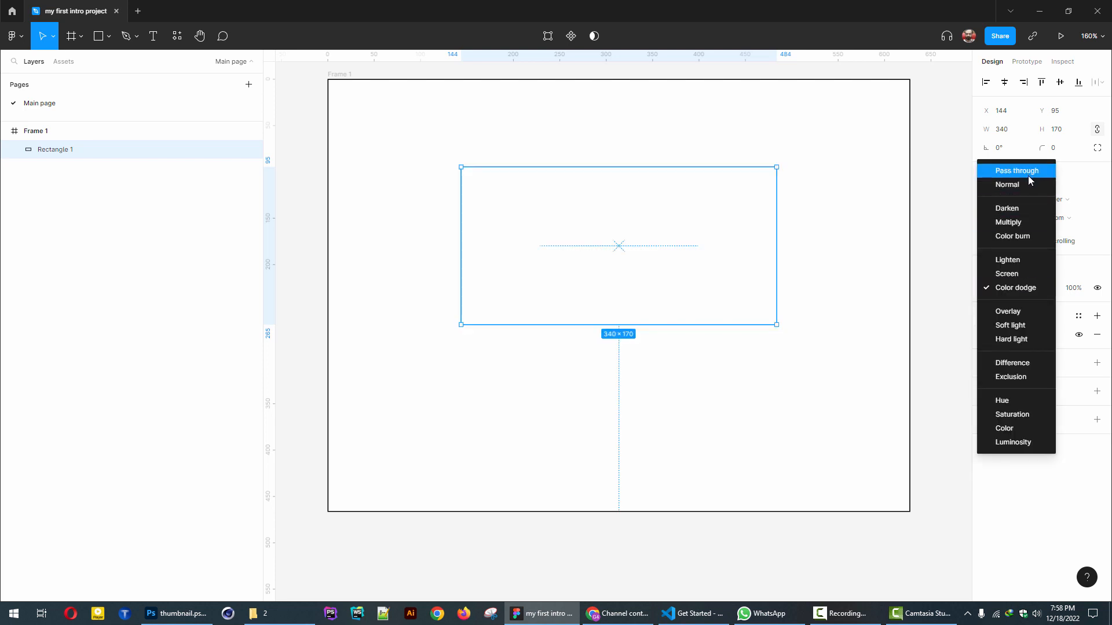
click(1027, 175)
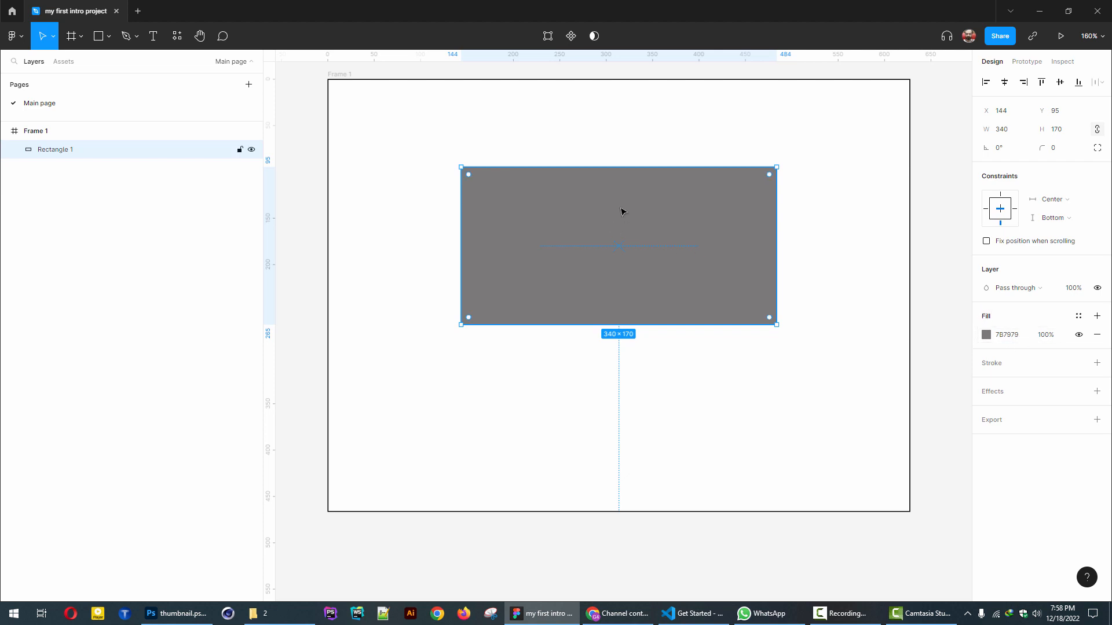
- Change the rectangle's solid fill to the blue 3958C7
click(987, 336)
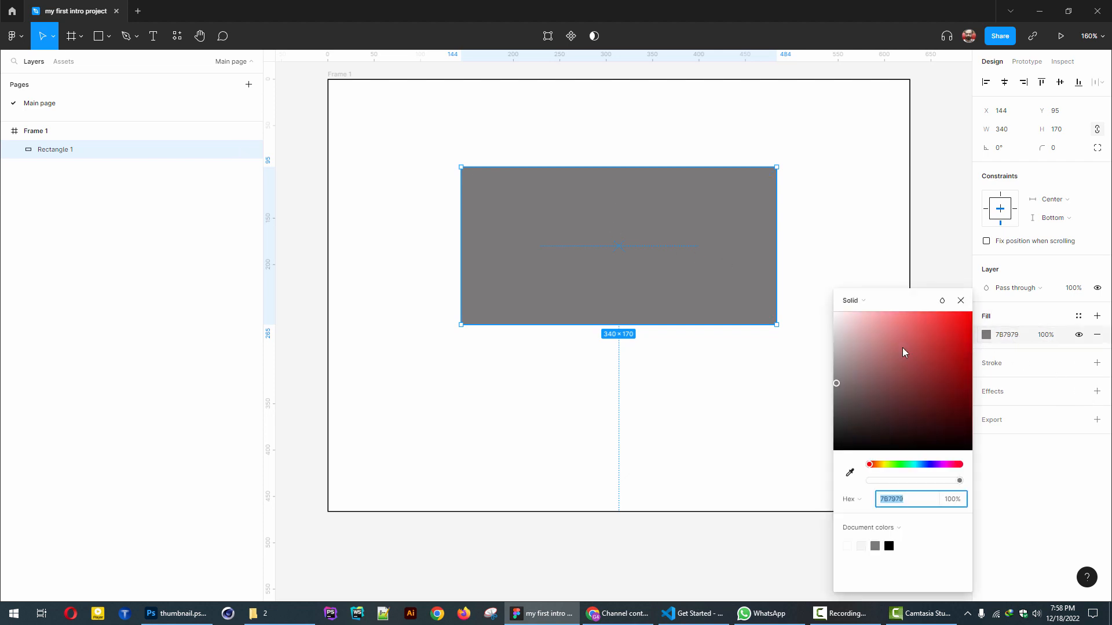
mouse_move(875, 375)
mouse_down()
mouse_move(940, 369)
mouse_move(959, 354)
mouse_move(882, 349)
mouse_move(944, 358)
mouse_move(943, 348)
mouse_move(896, 366)
mouse_move(951, 331)
mouse_move(916, 422)
mouse_move(933, 342)
mouse_up()
drag(872, 465, 973, 490)
click(961, 300)
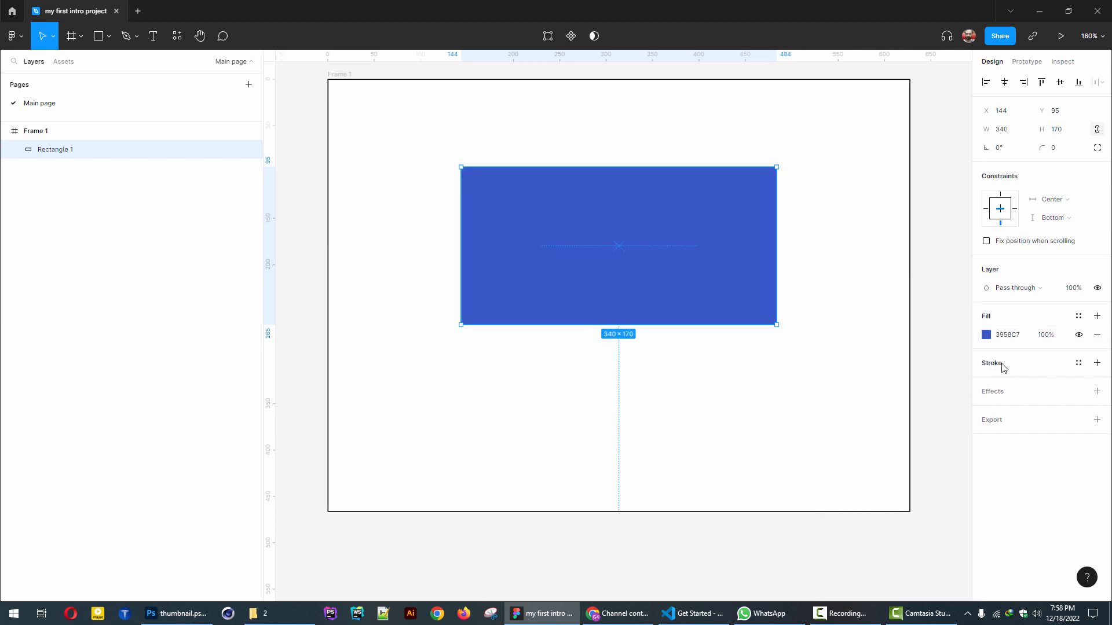
- Add a stroke to the rectangle and color it red, F50000
click(1096, 363)
click(986, 382)
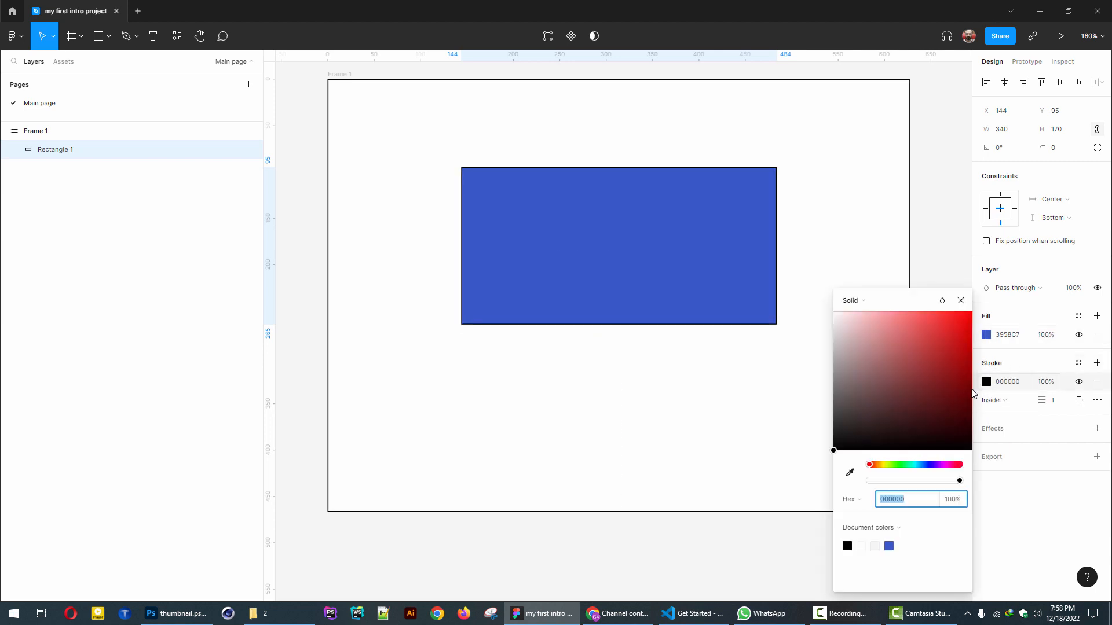
mouse_move(910, 391)
mouse_down()
mouse_move(950, 325)
mouse_move(919, 390)
mouse_move(988, 341)
mouse_move(987, 318)
mouse_up()
click(961, 300)
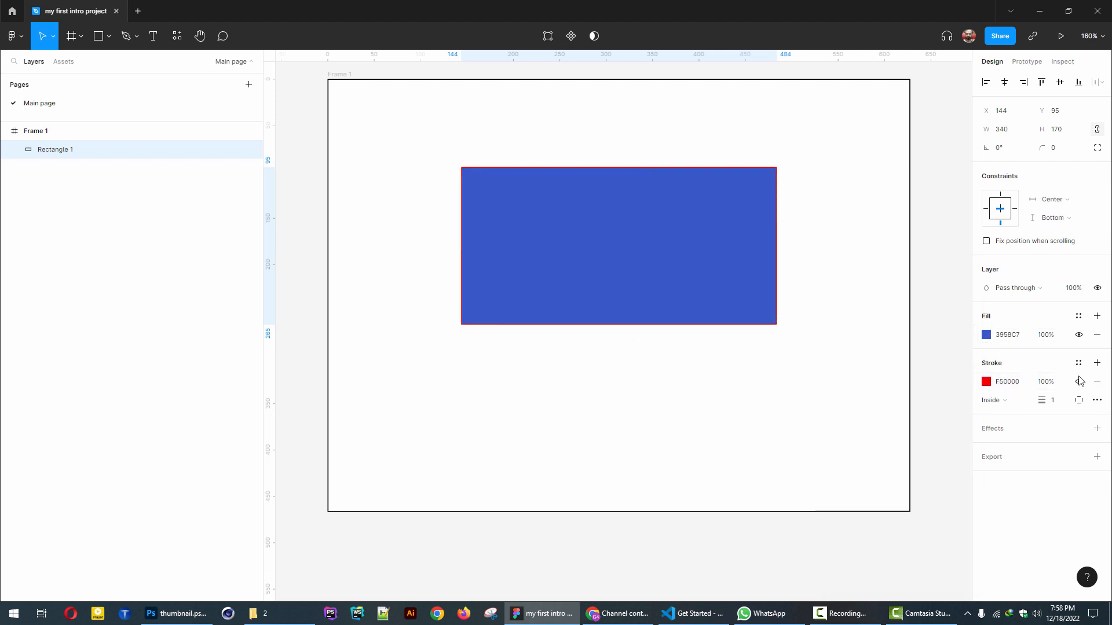
click(987, 383)
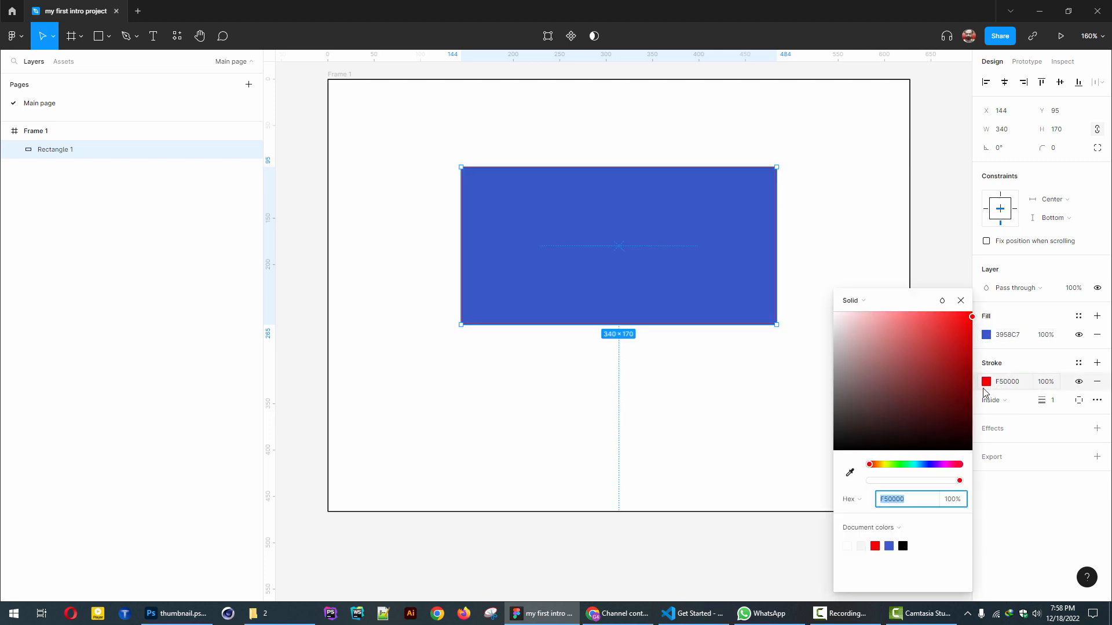
- Increase the rectangle's stroke weight to 9
click(1055, 401)
key(Up)
key(Up)
key(Up)
key(Up)
key(Up)
key(Up)
key(Up)
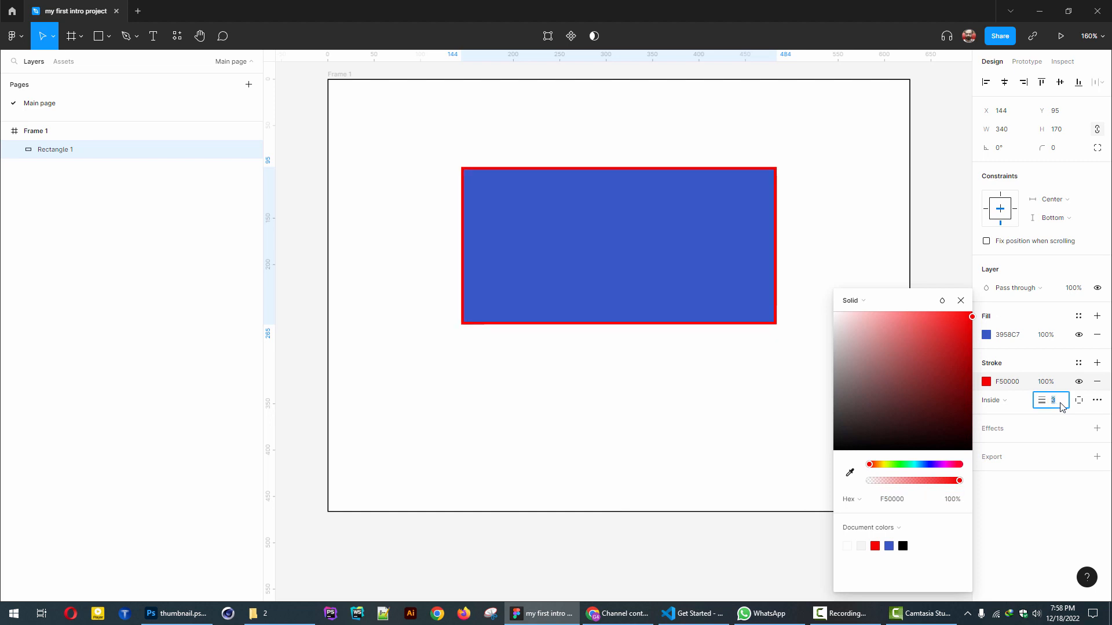
key(Up)
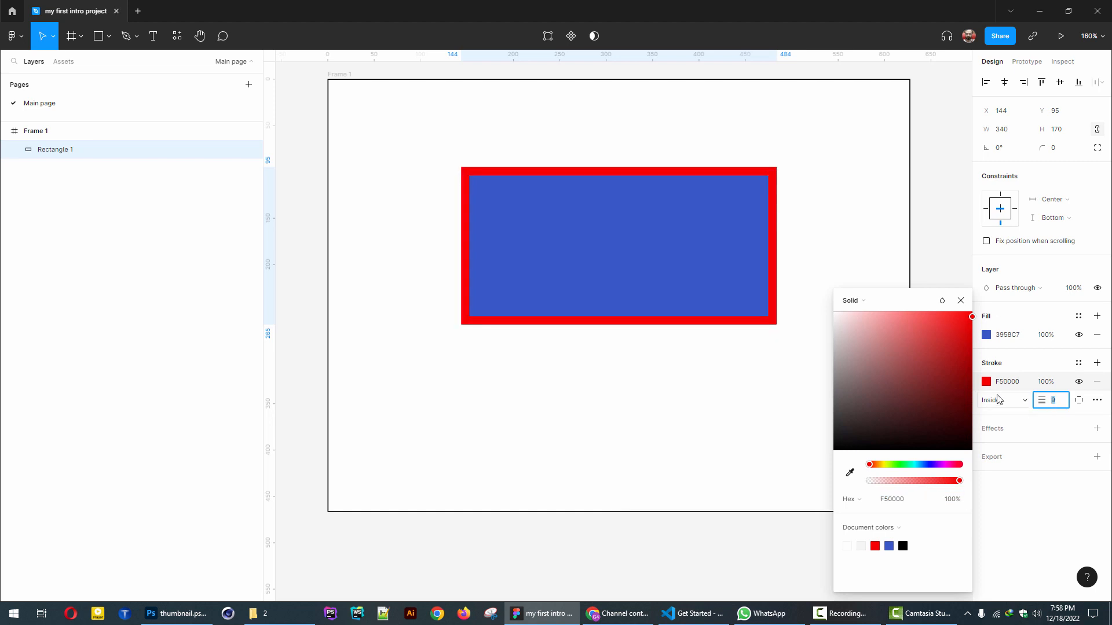
- Try the Outside and Inside stroke positions on the rectangle and settle on Center
click(995, 401)
click(1013, 414)
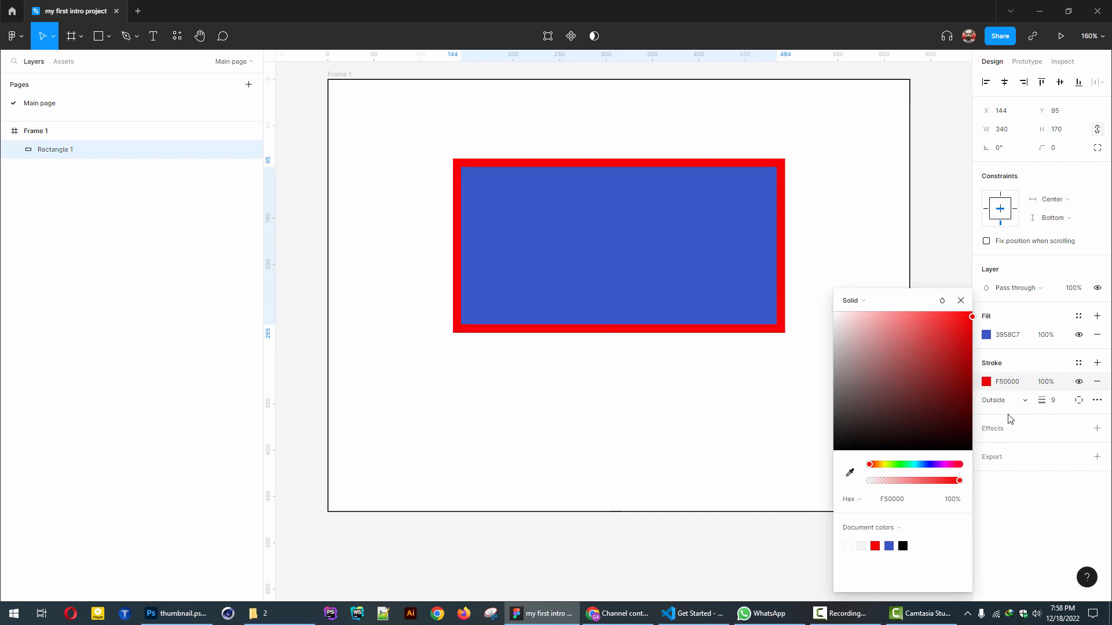
click(1004, 401)
click(1005, 386)
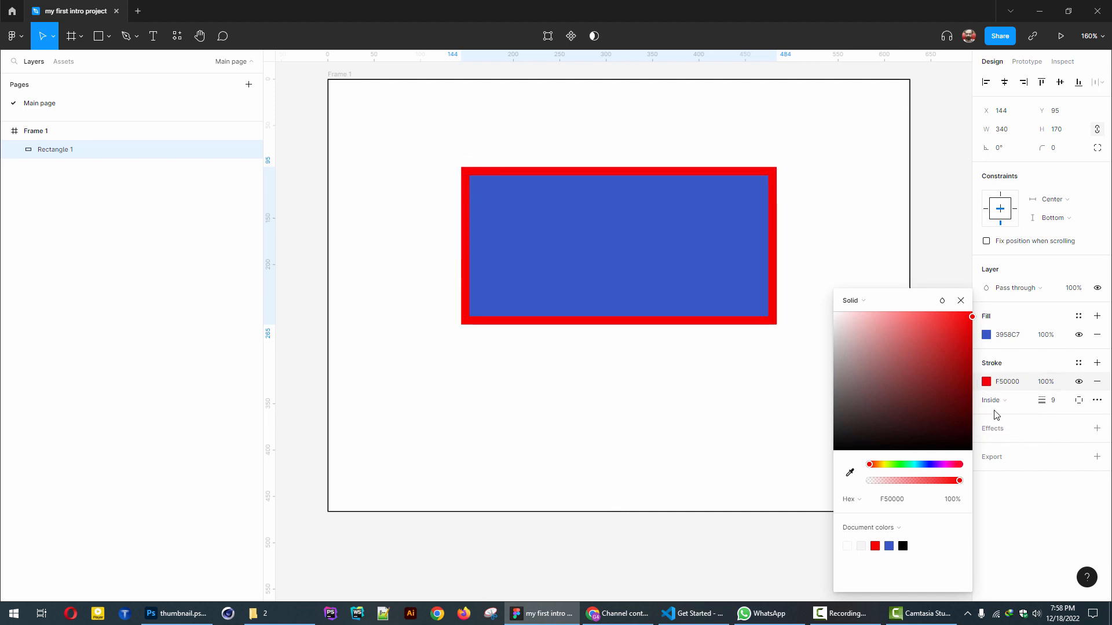
click(994, 401)
click(1011, 386)
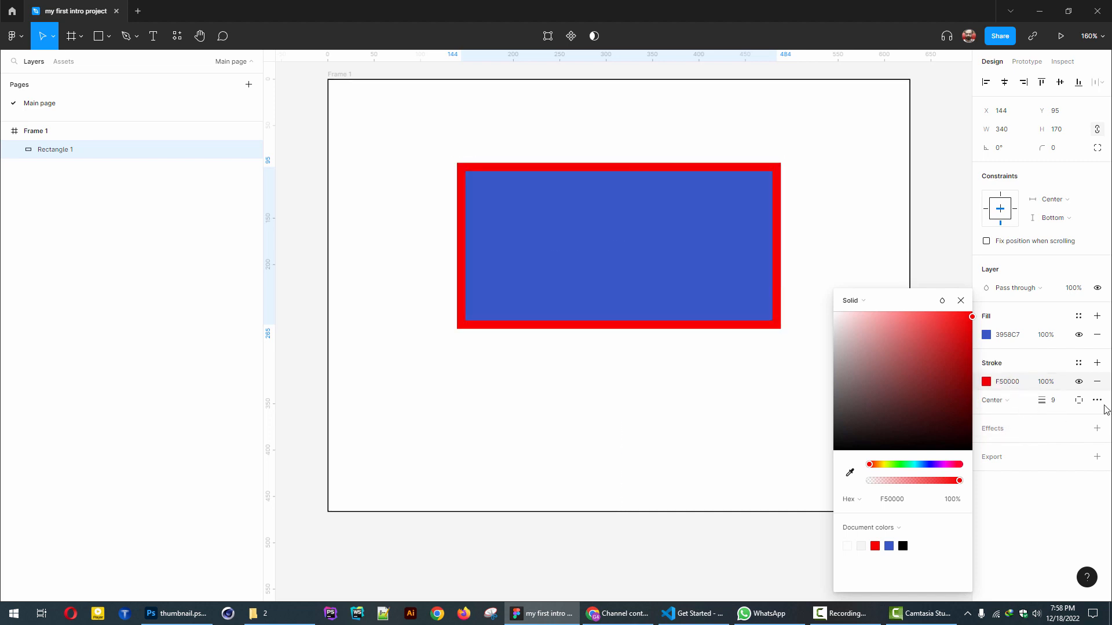
- Limit the rectangle's stroke to the bottom side, and switch it to the top side only
click(1078, 400)
click(1079, 455)
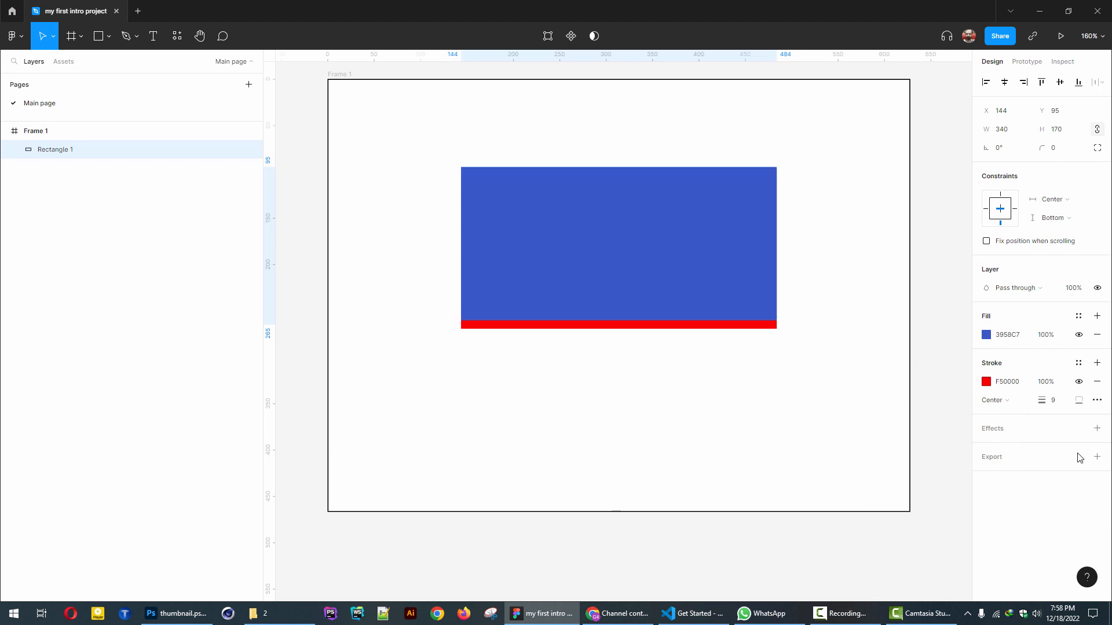
click(1078, 401)
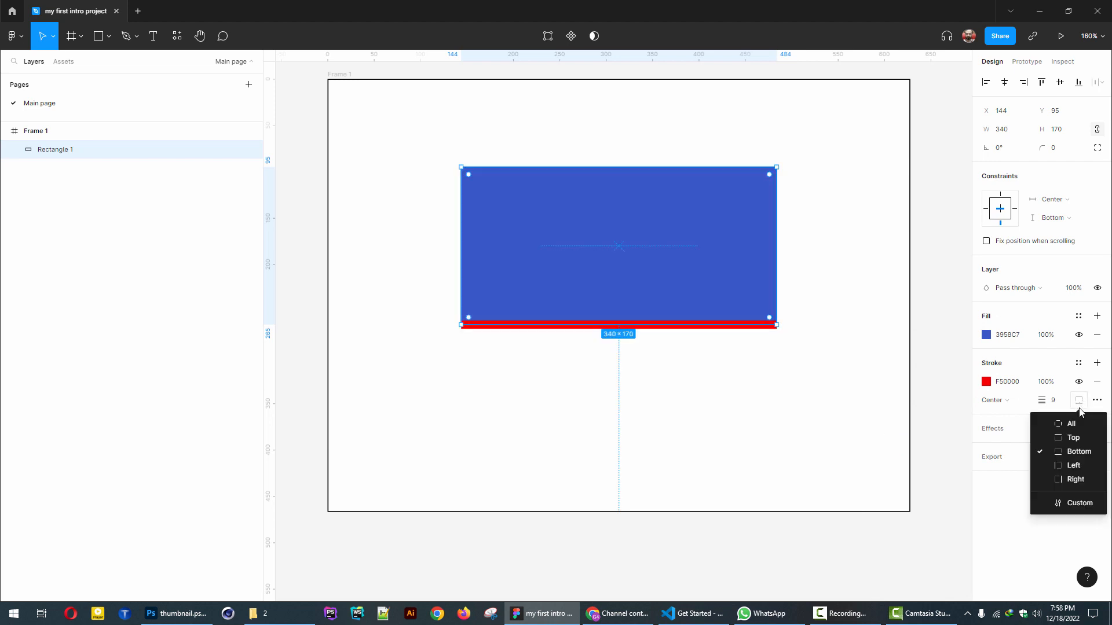
click(1072, 437)
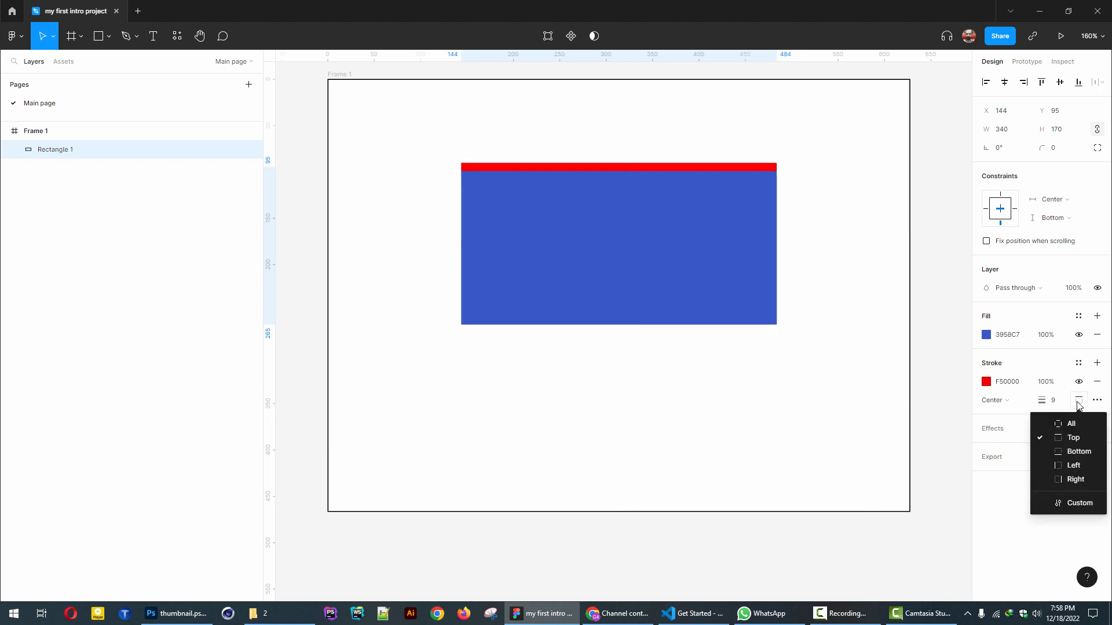
- Switch the rectangle to custom per-side strokes and set the bottom stroke to 20
click(1055, 505)
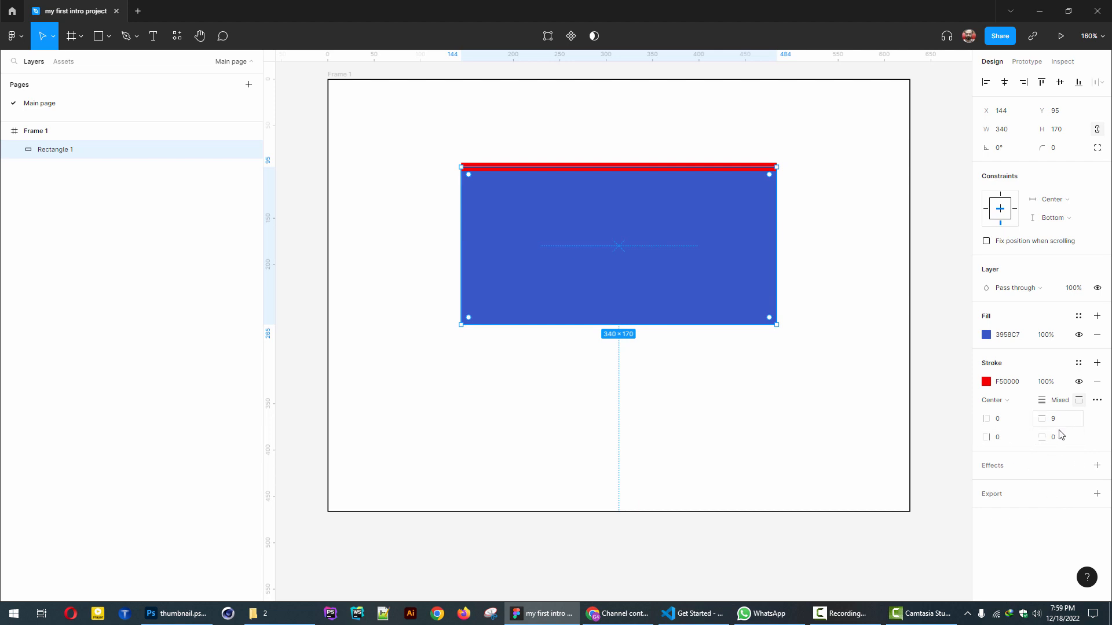
click(1061, 442)
key(Return)
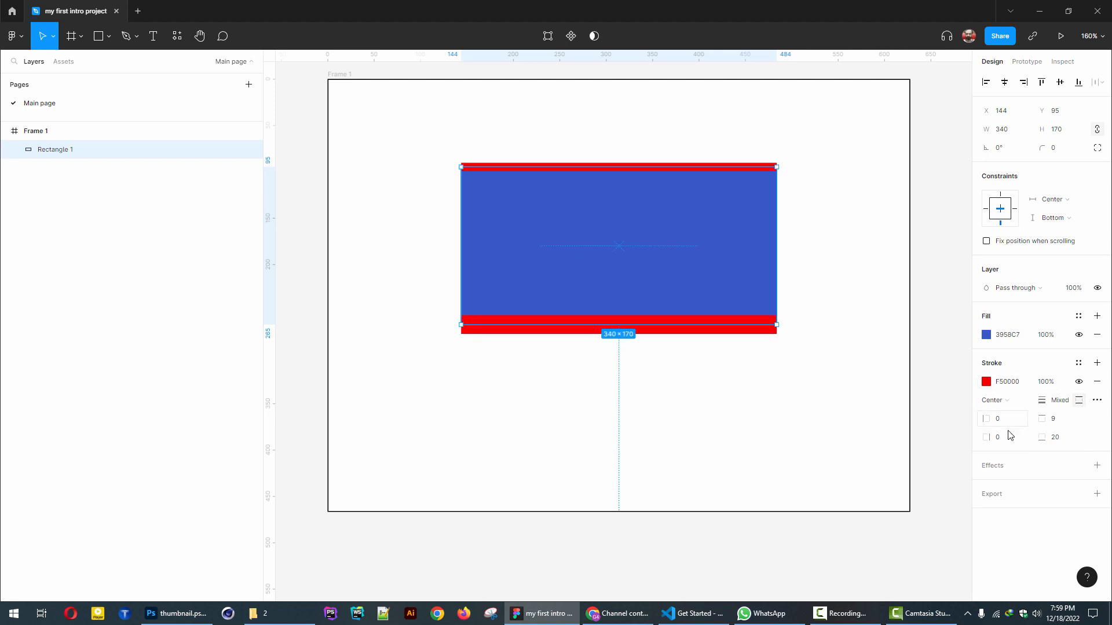
- Add a drop shadow to the rectangle with X 10, Y 10 and blur 30
click(1096, 466)
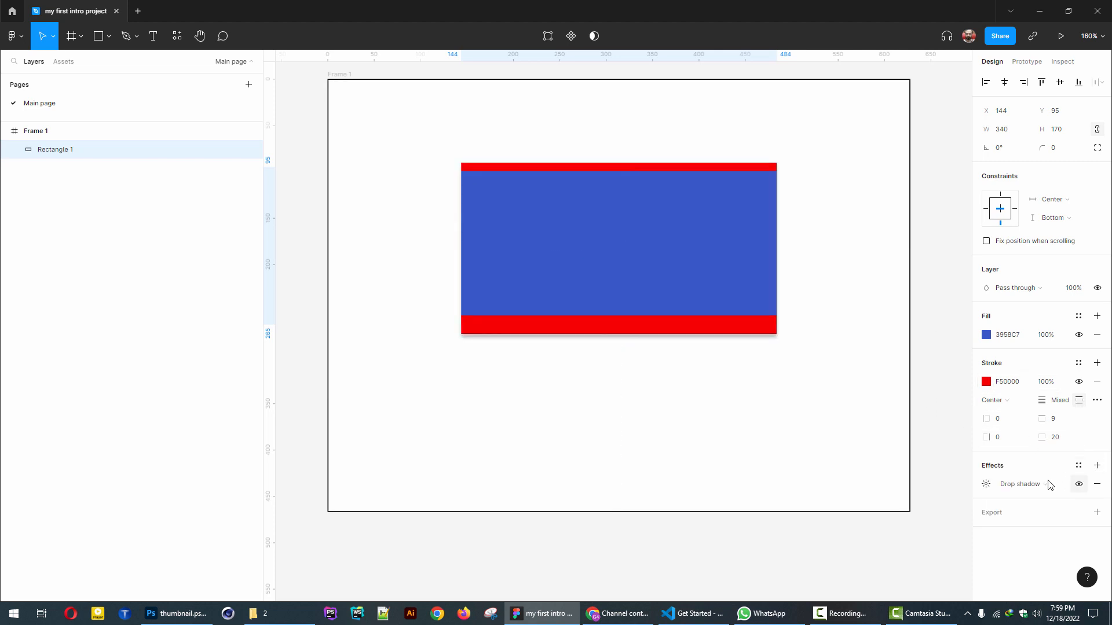
click(990, 489)
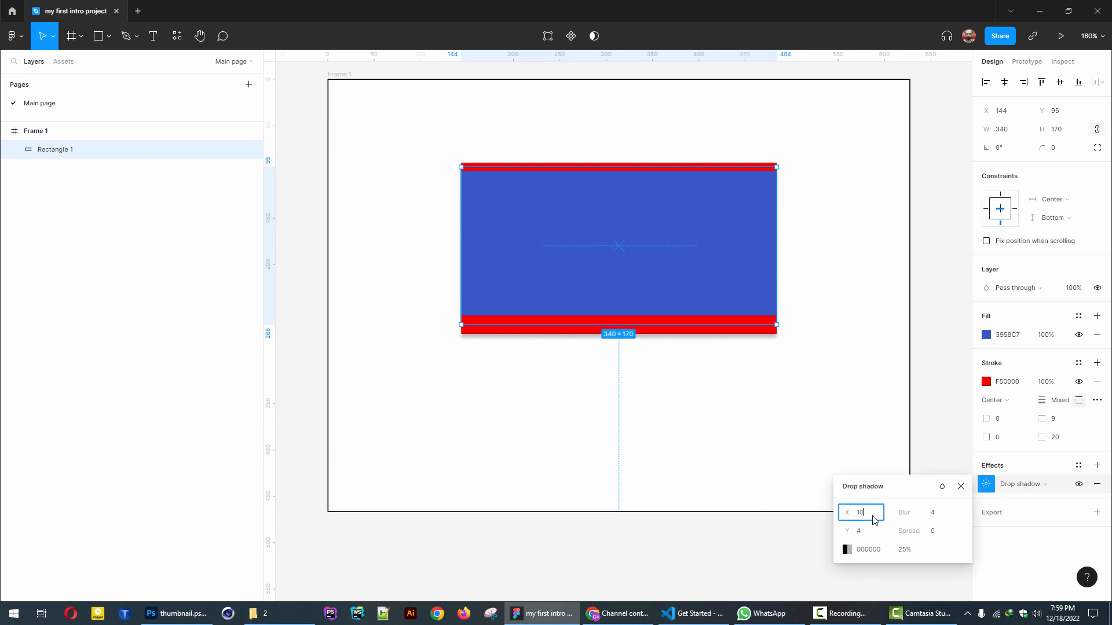
key(Tab)
key(Tab)
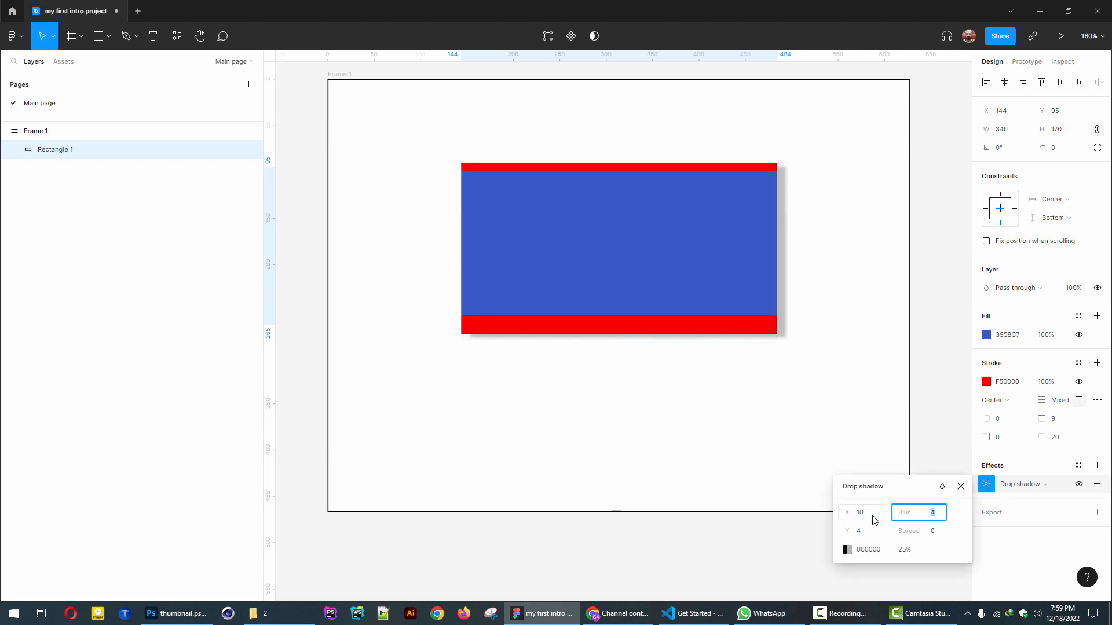
key(shift+Tab)
key(Tab)
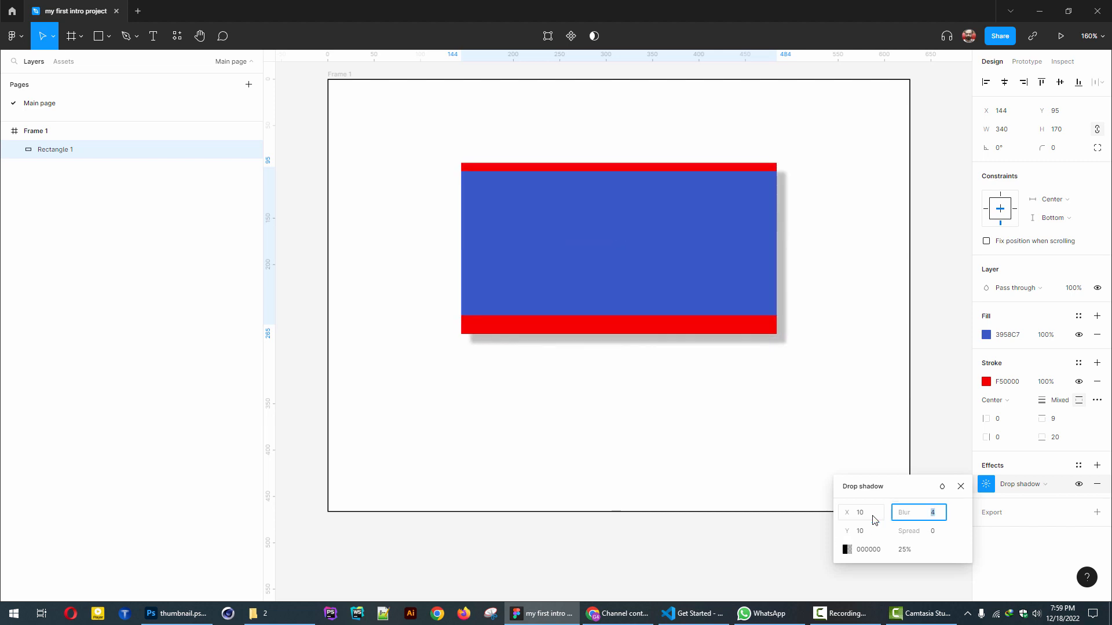
text(30)
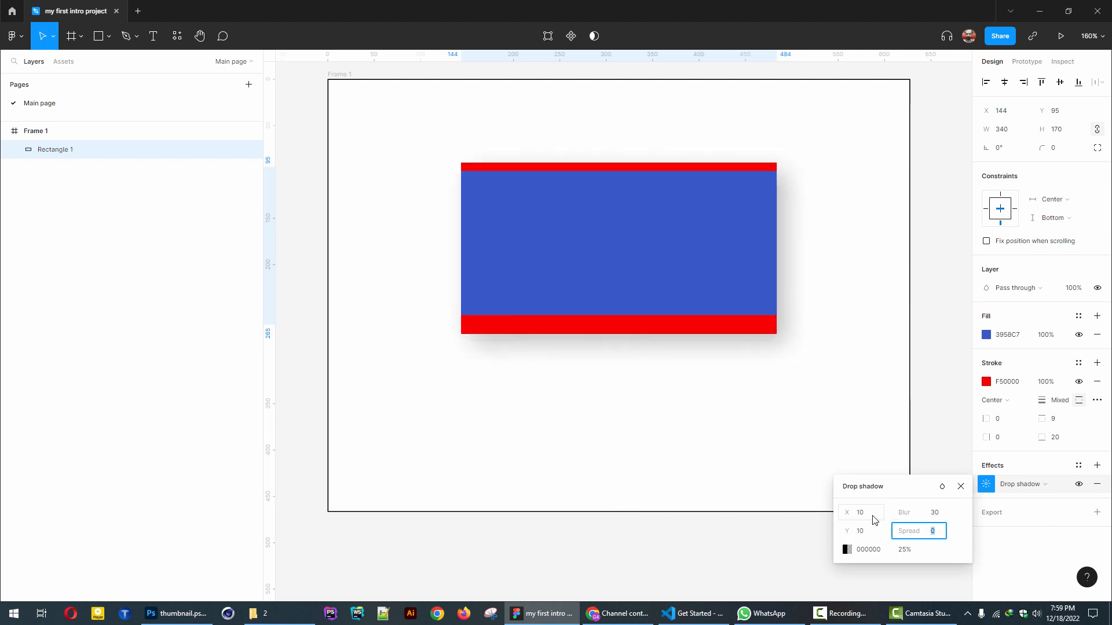
key(Tab)
click(984, 487)
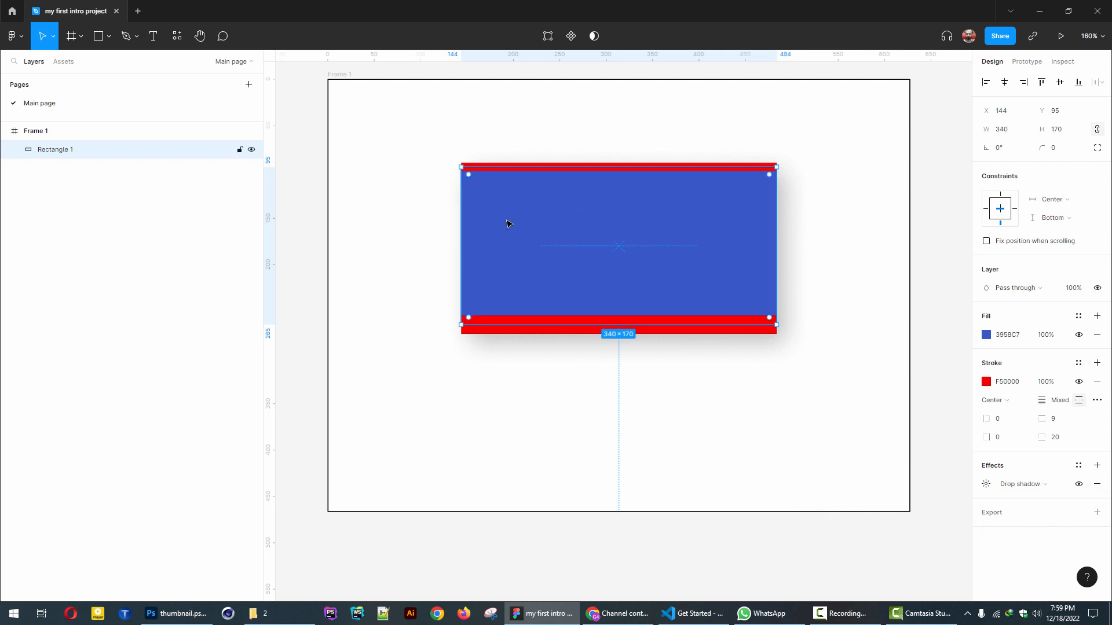
- Add a 1x PNG export setting to the frame and look through its available file formats and scales
click(337, 76)
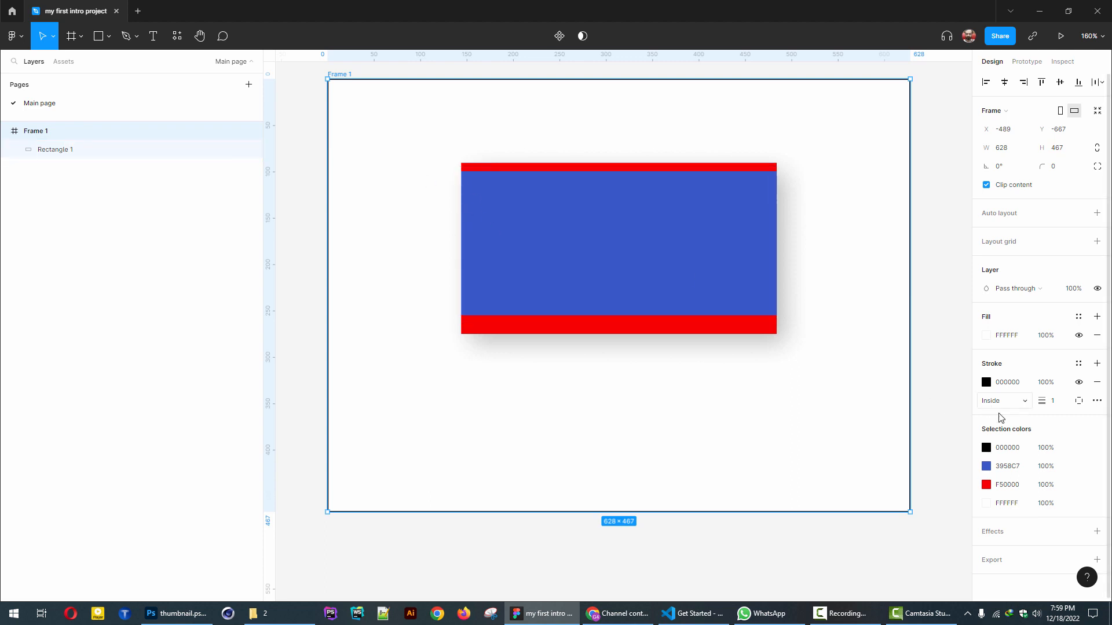
click(1097, 560)
scroll(1072, 522, down, 2)
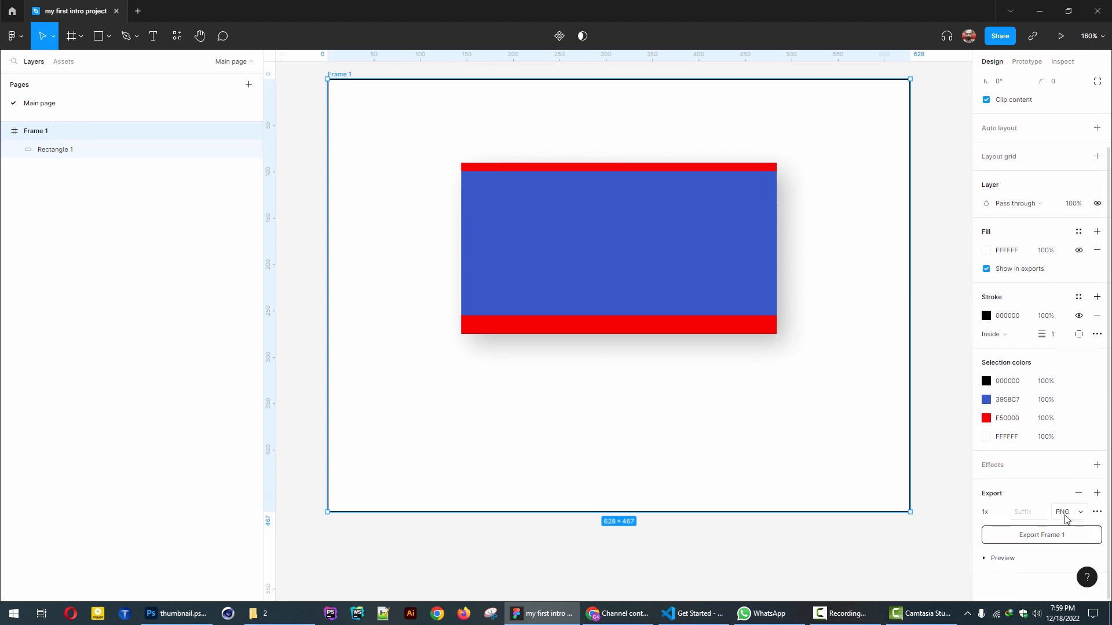
click(1065, 514)
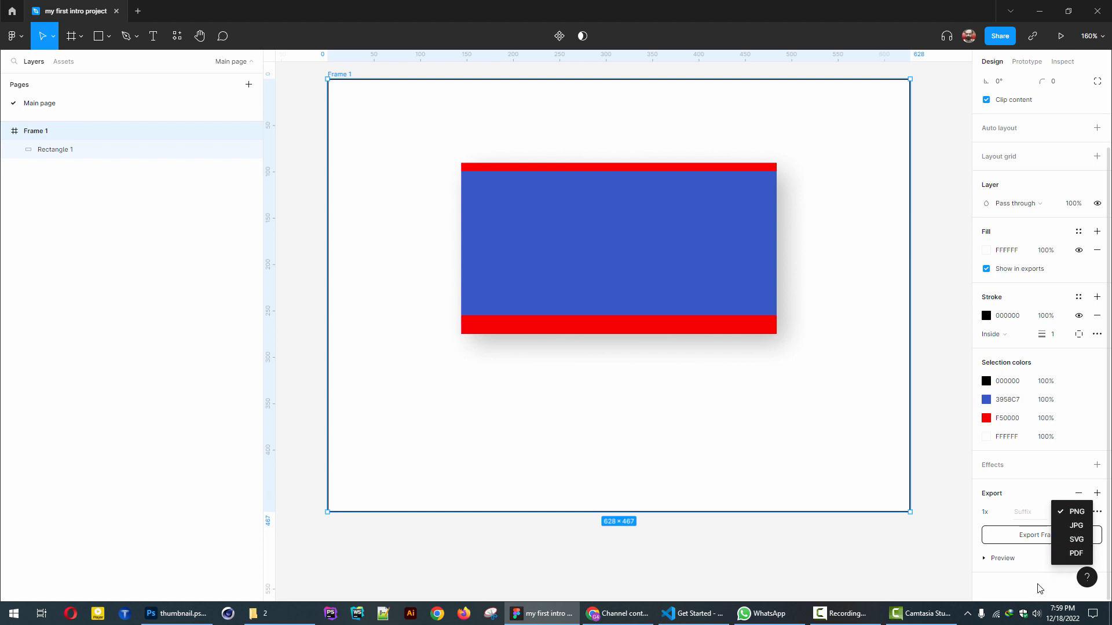
click(1027, 596)
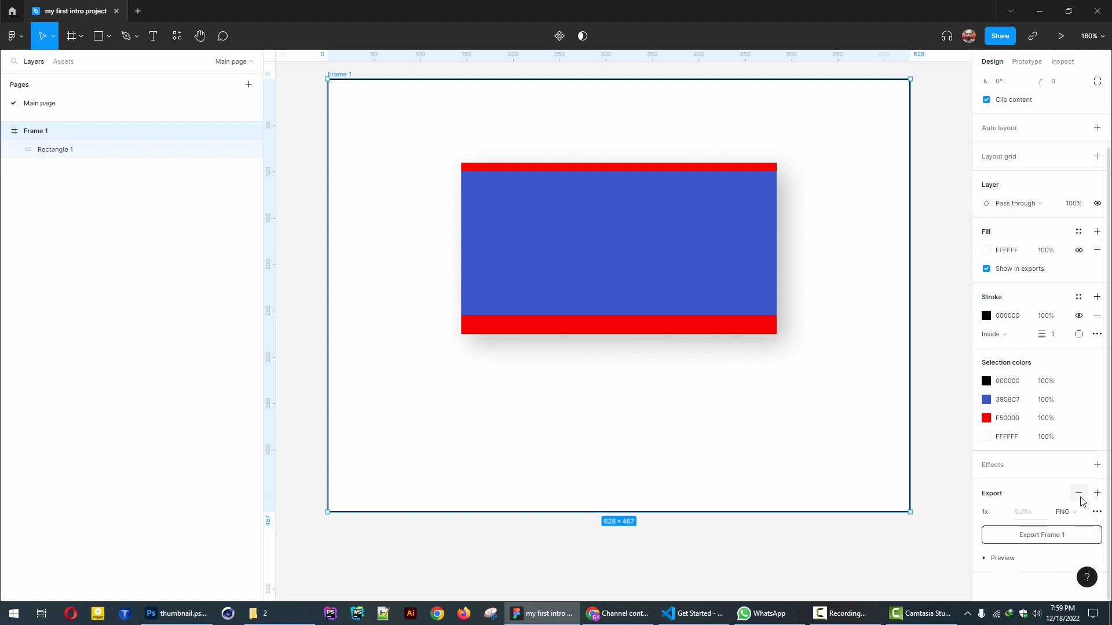
click(997, 515)
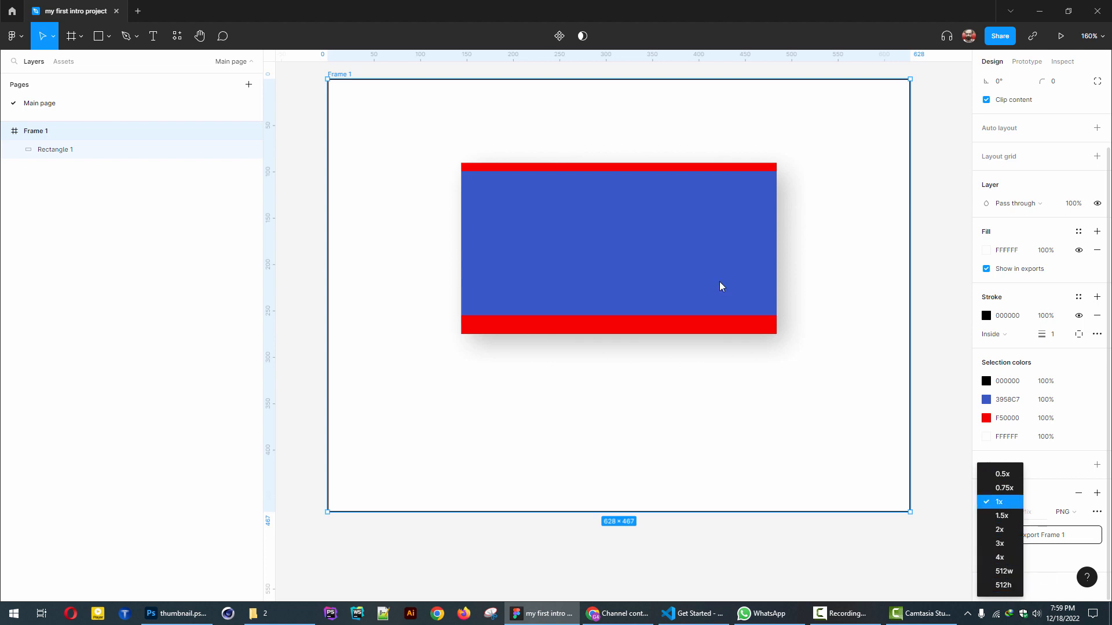
click(641, 230)
- Add an export setting to the blue rectangle with its scale set to 2x in PNG format
click(588, 226)
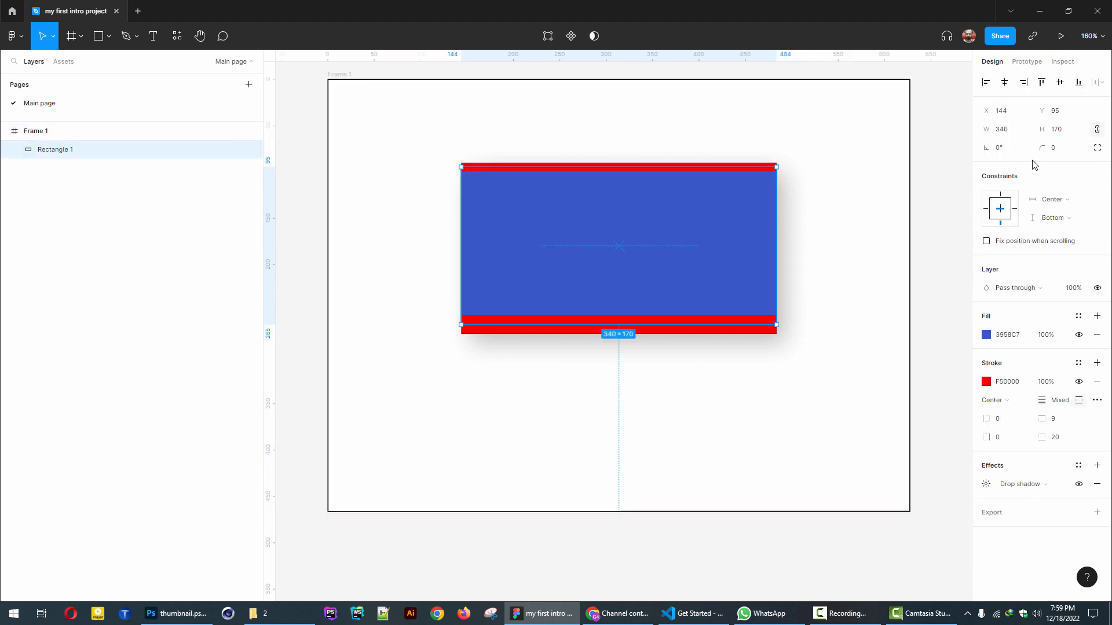
click(1096, 513)
click(998, 531)
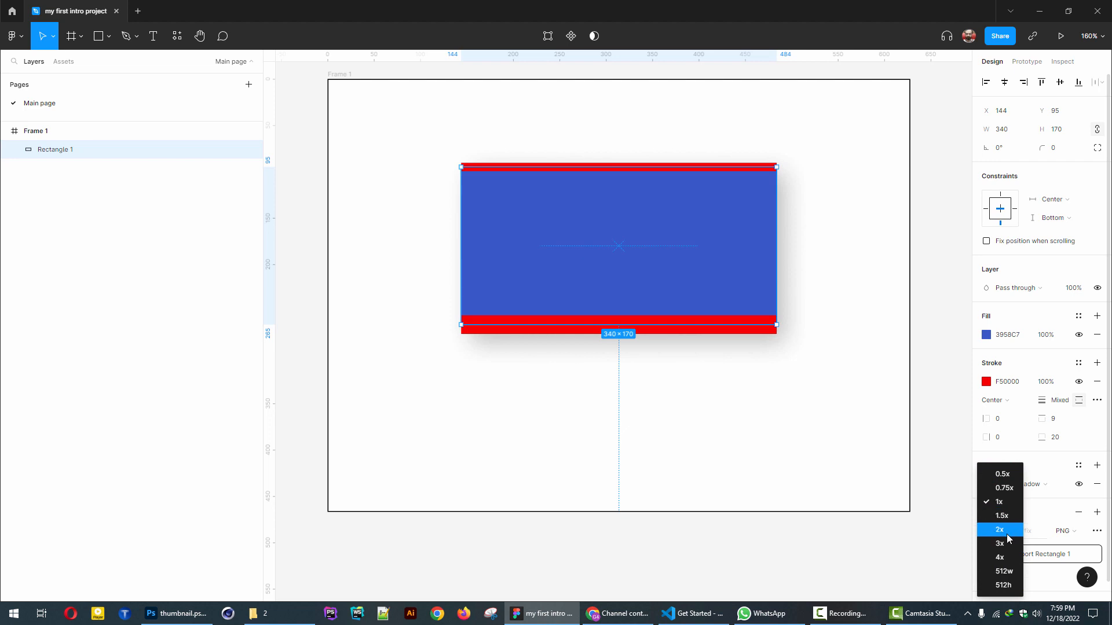
click(1008, 530)
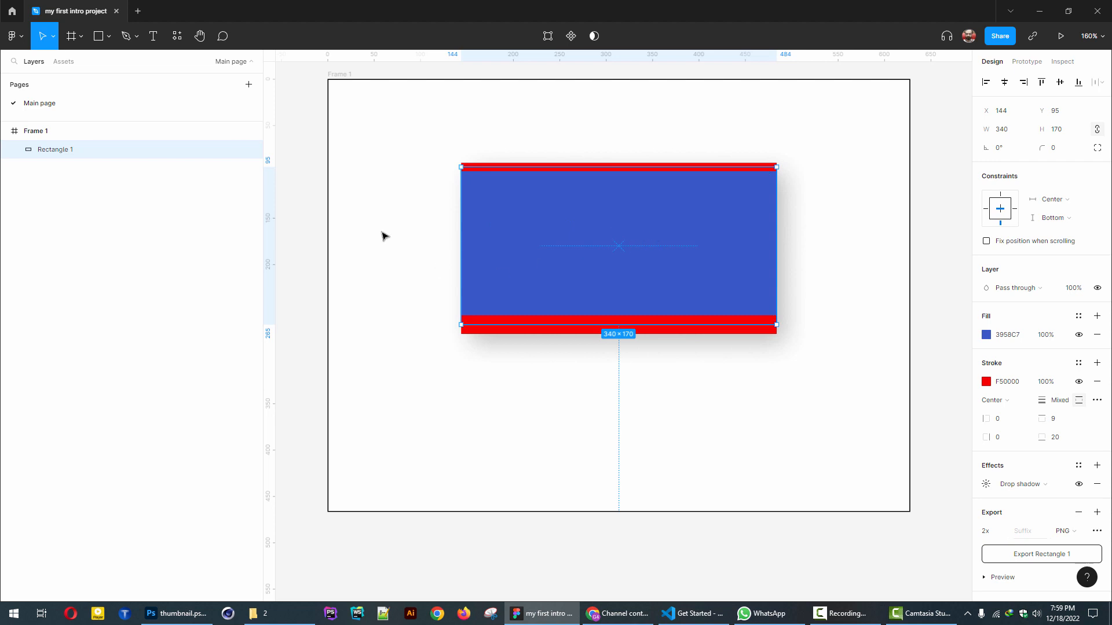
scroll(422, 208, up, 1)
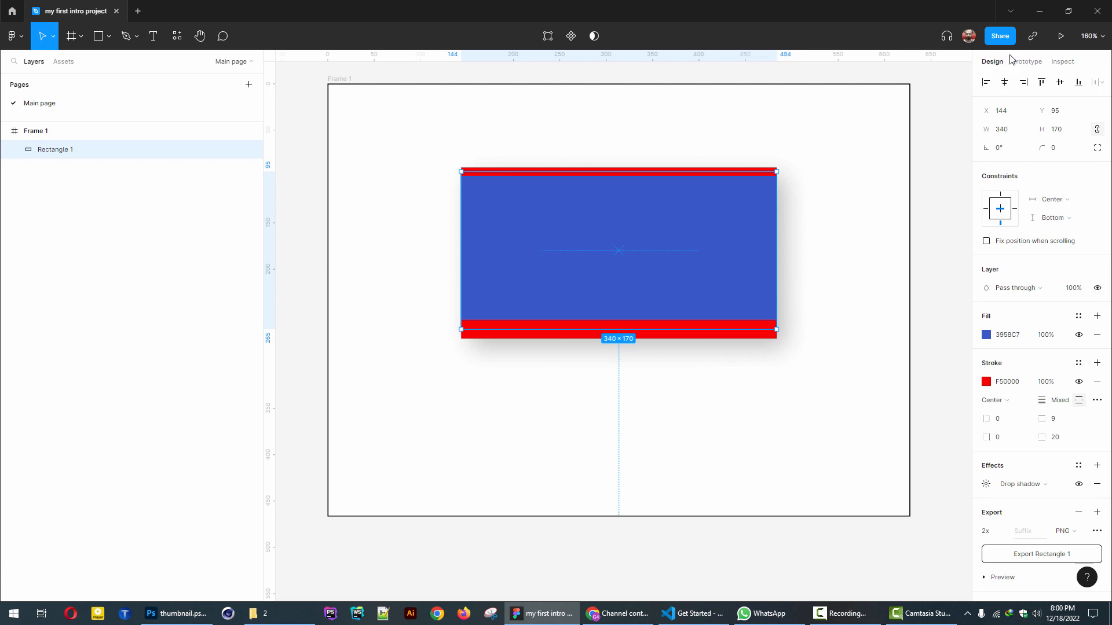
- Show the prototype settings, dismiss the connection and running tips, and deselect the rectangle
click(1035, 68)
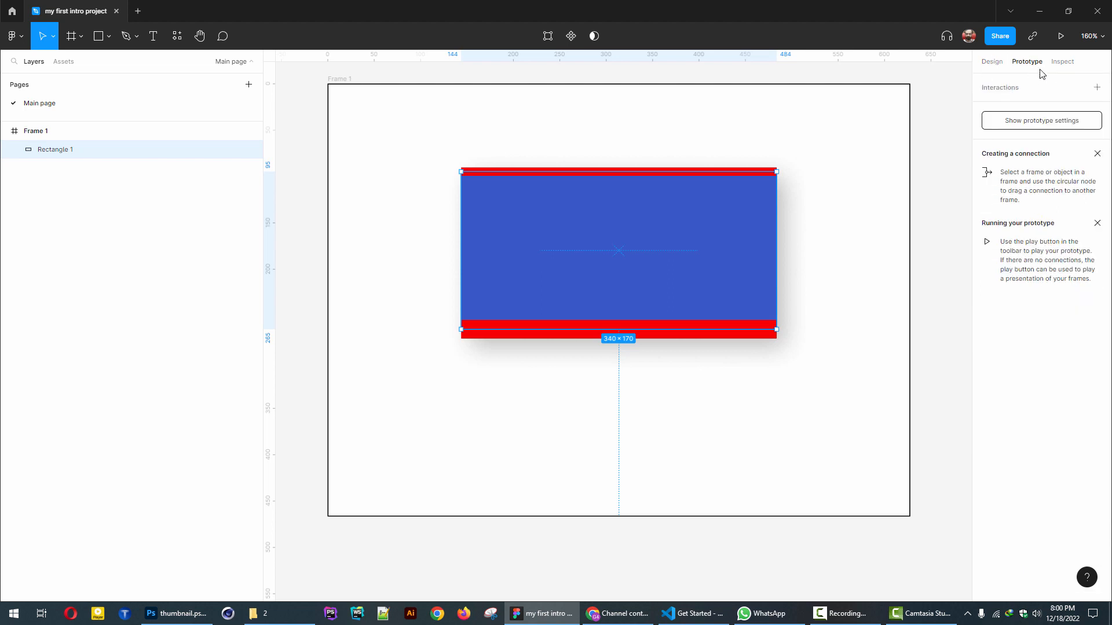
click(1097, 154)
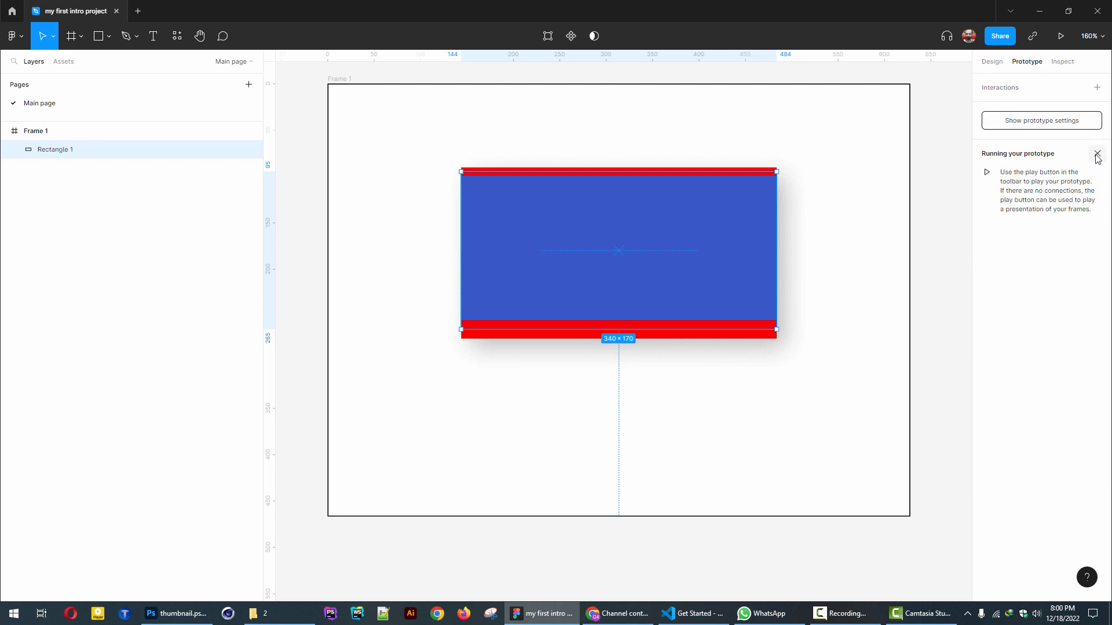
click(1097, 155)
click(930, 185)
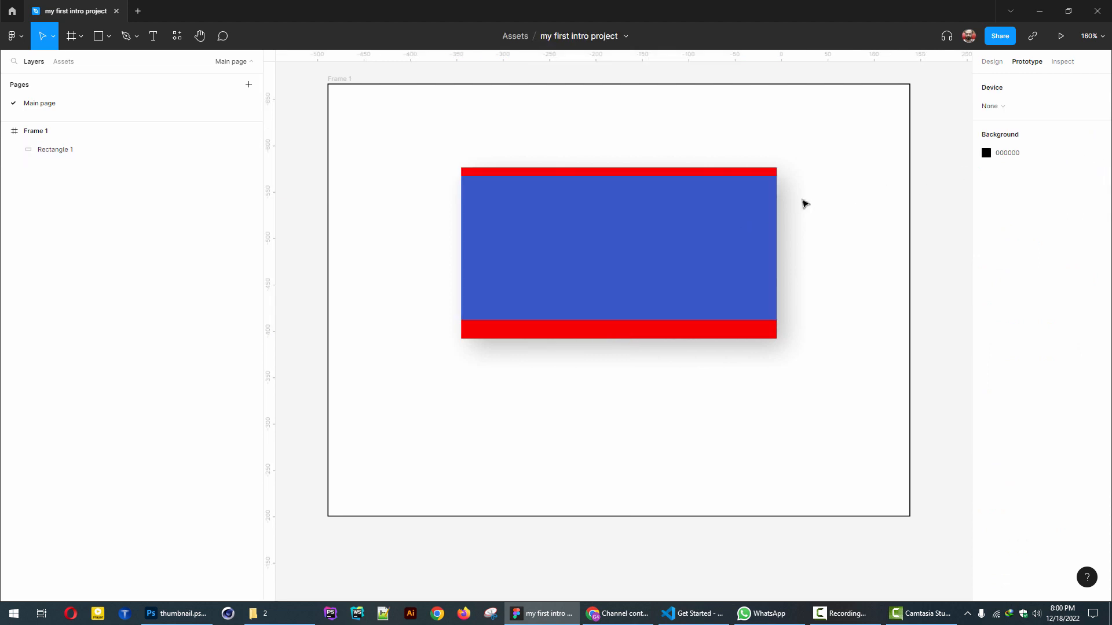
- Delete the frame together with the rectangle inside it
scroll(724, 197, up, 2)
scroll(724, 196, right, 1)
click(312, 121)
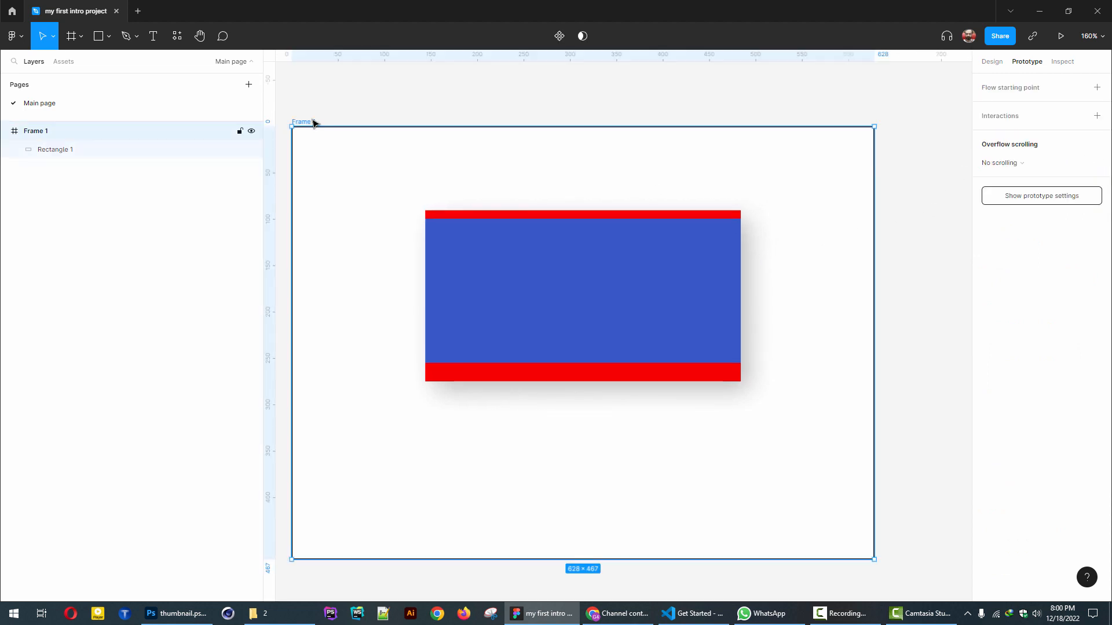
key(Delete)
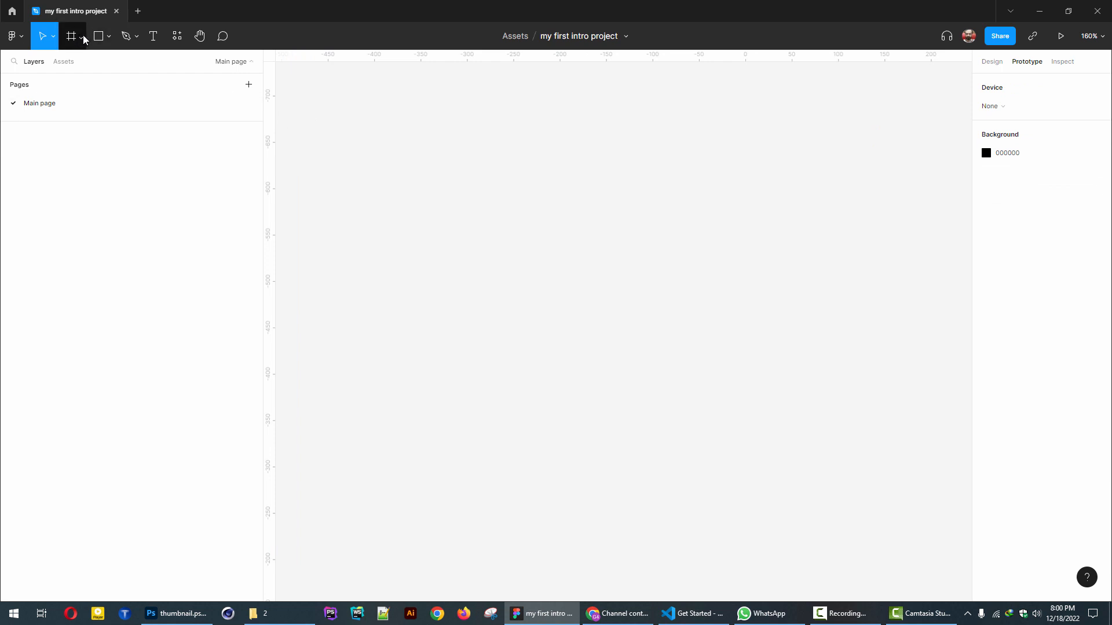
- Draw a new frame of about 210 × 89 and place a duplicate of it to its right
drag(373, 135, 566, 214)
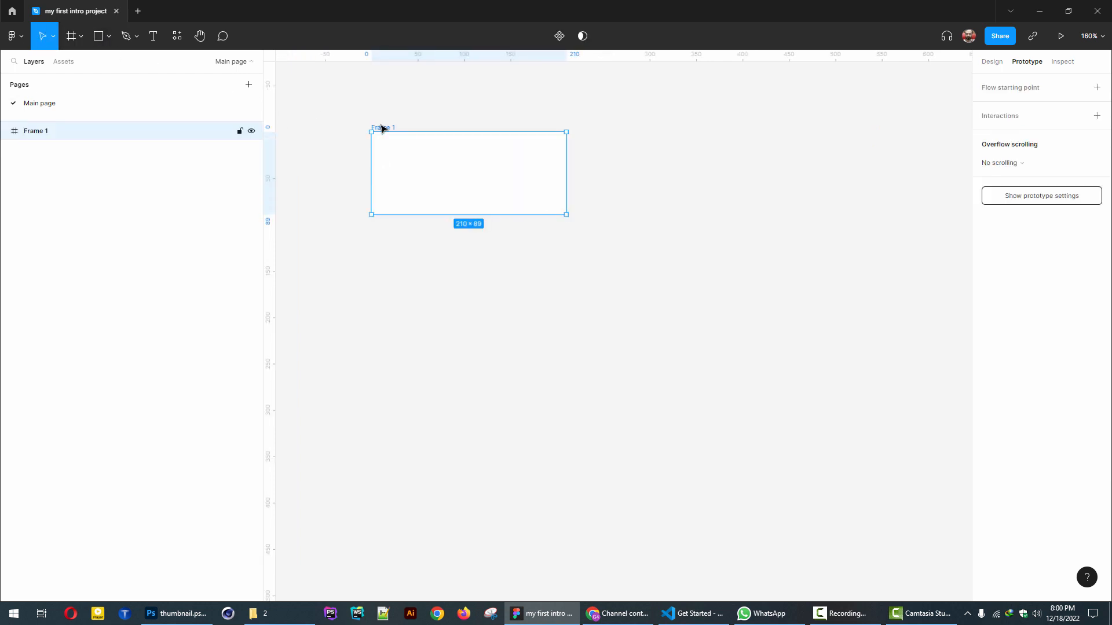
drag(391, 128, 625, 147)
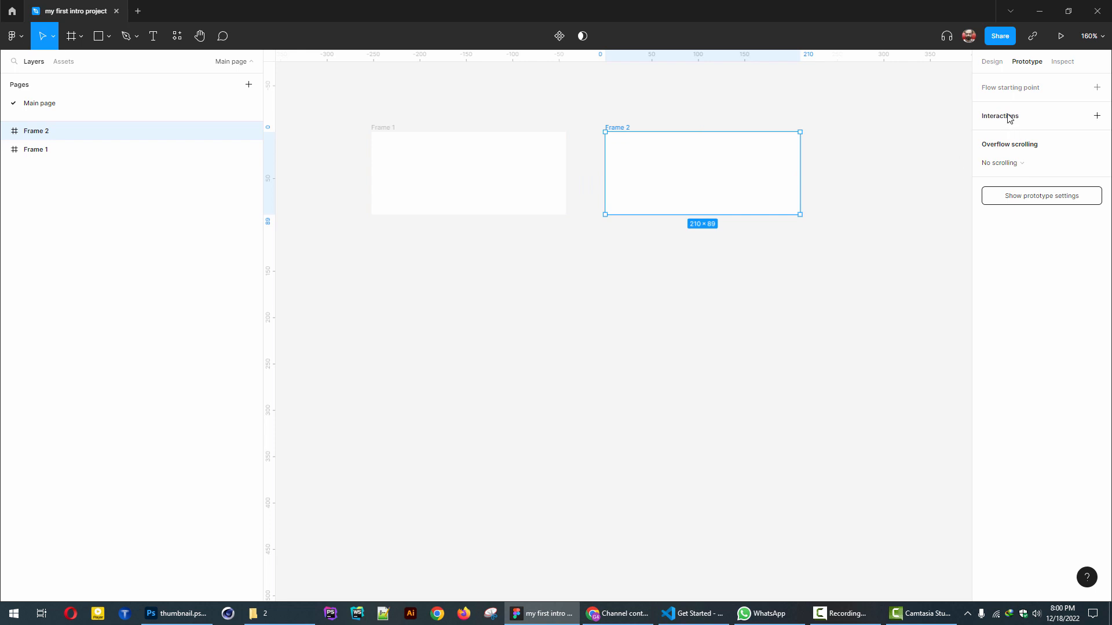
- Connect Frame 1 to Frame 2 with an on-click Navigate to interaction
click(562, 178)
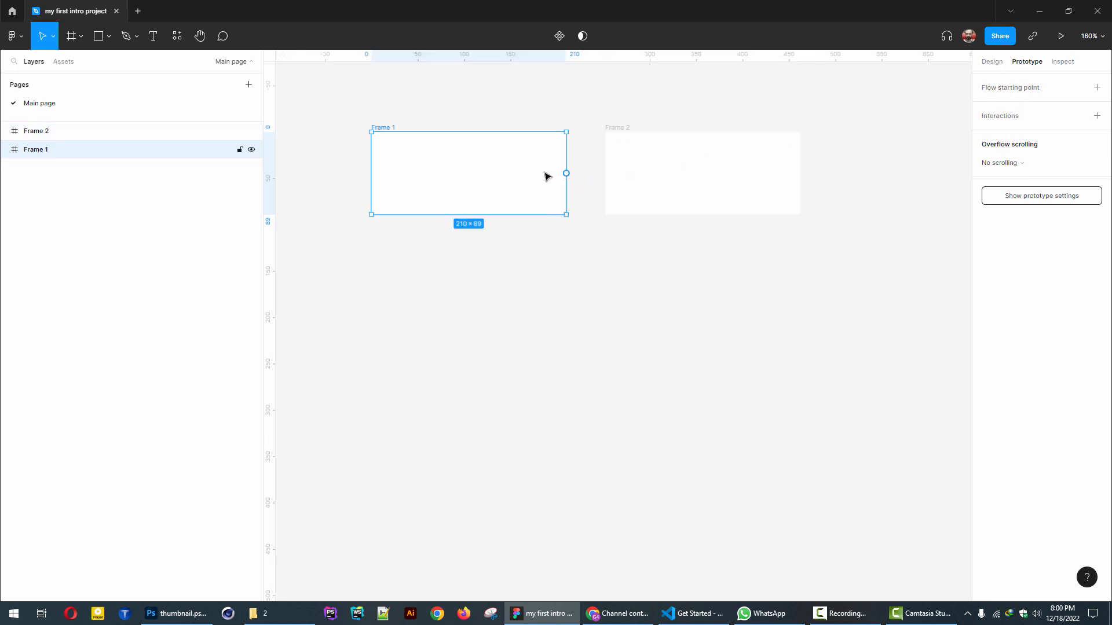
drag(567, 173, 619, 179)
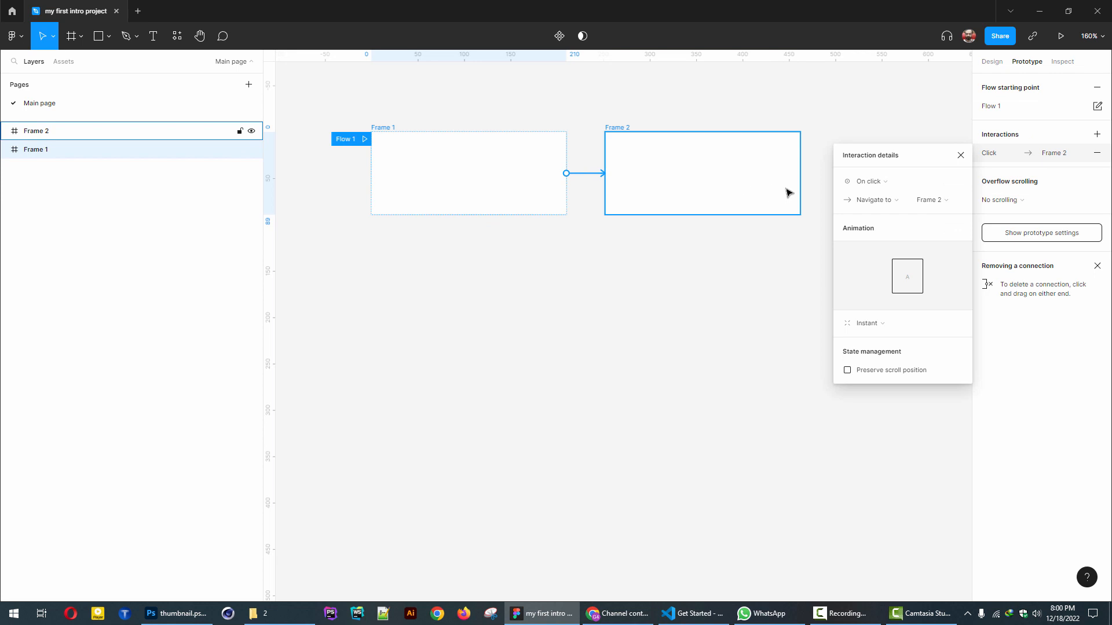
click(960, 155)
- Change Frame 2's fill to a solid bright red and return to the prototype settings
click(630, 135)
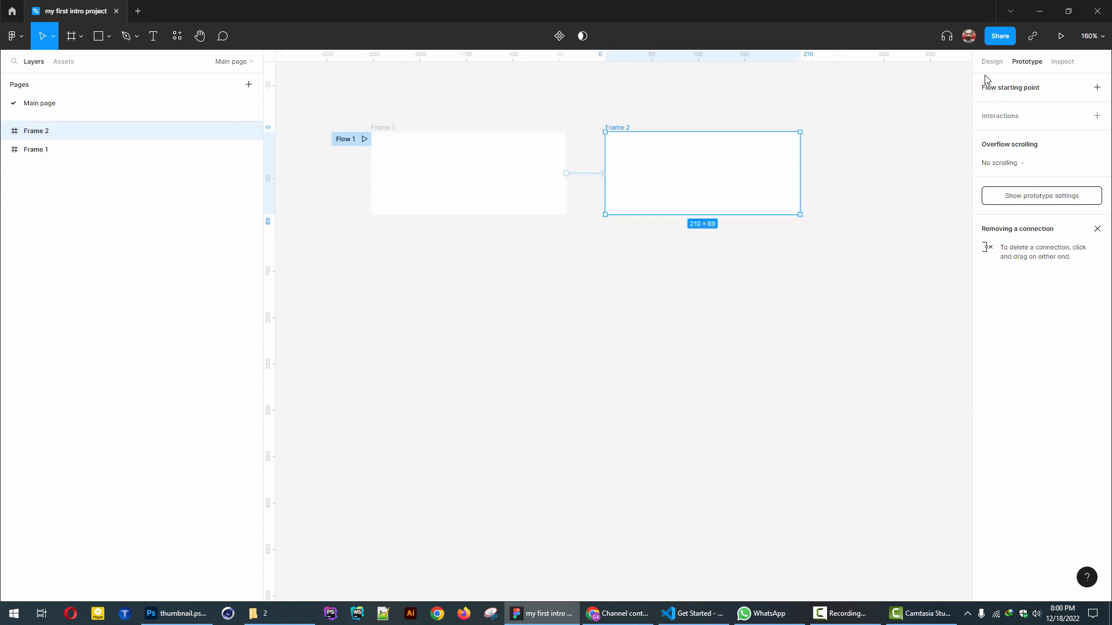
click(993, 62)
click(988, 339)
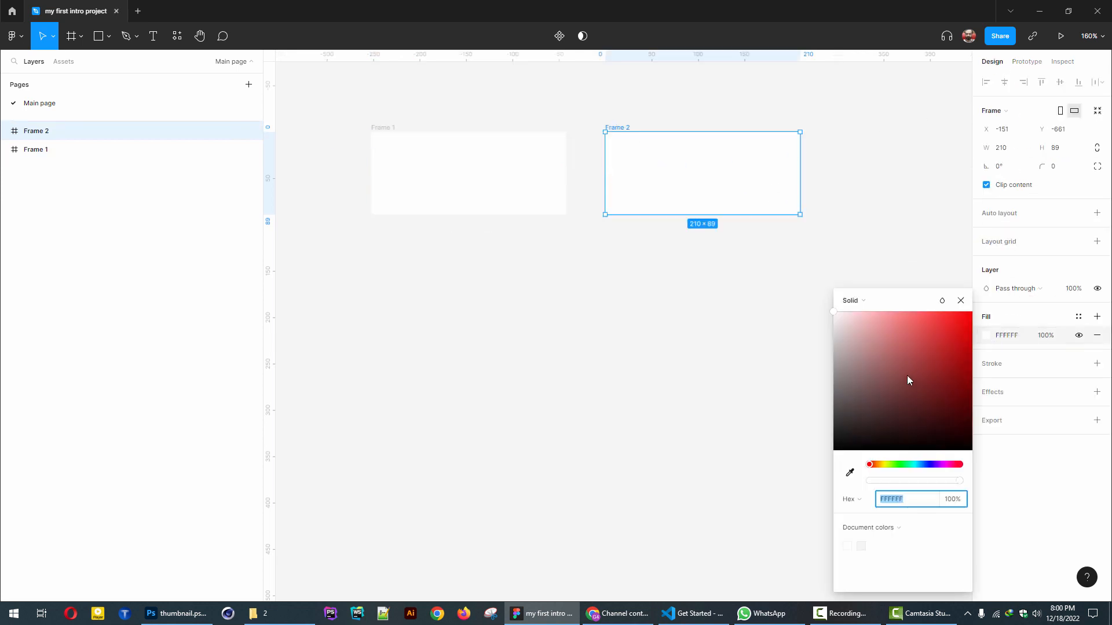
drag(907, 375, 972, 315)
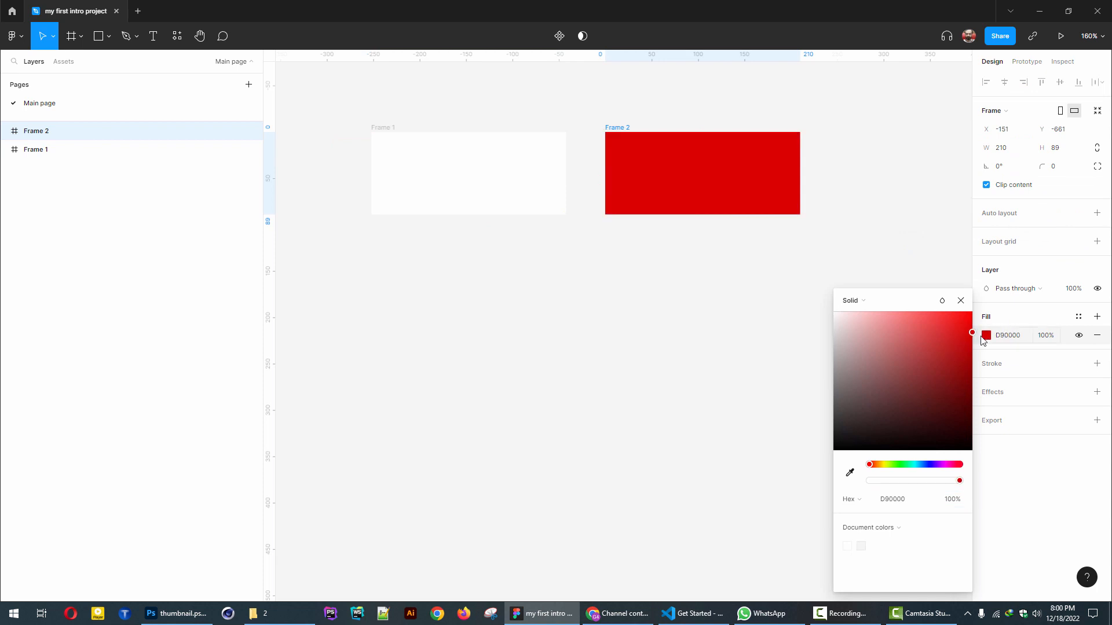
click(961, 300)
click(1014, 63)
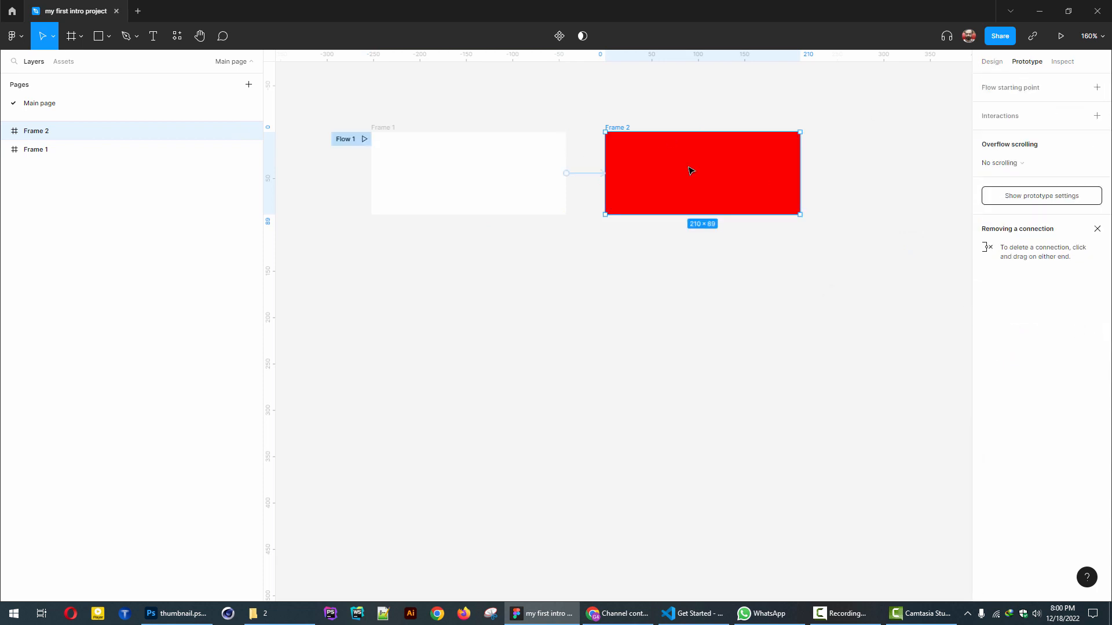
- Remove the connection from Frame 1 to Frame 2, and try adding and removing a blank click interaction
click(581, 174)
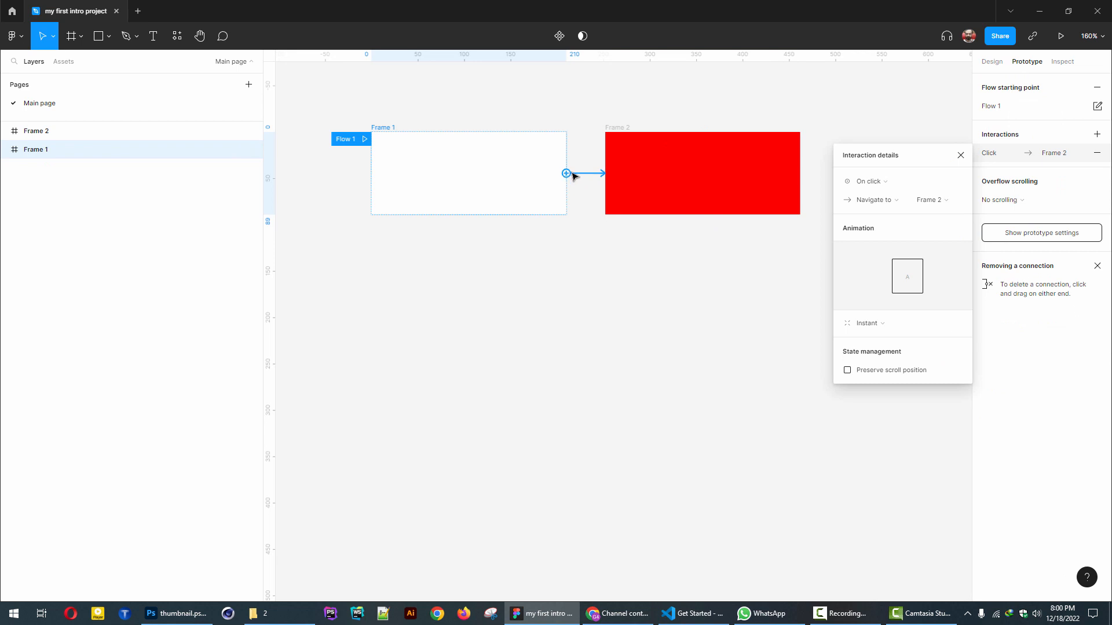
click(961, 156)
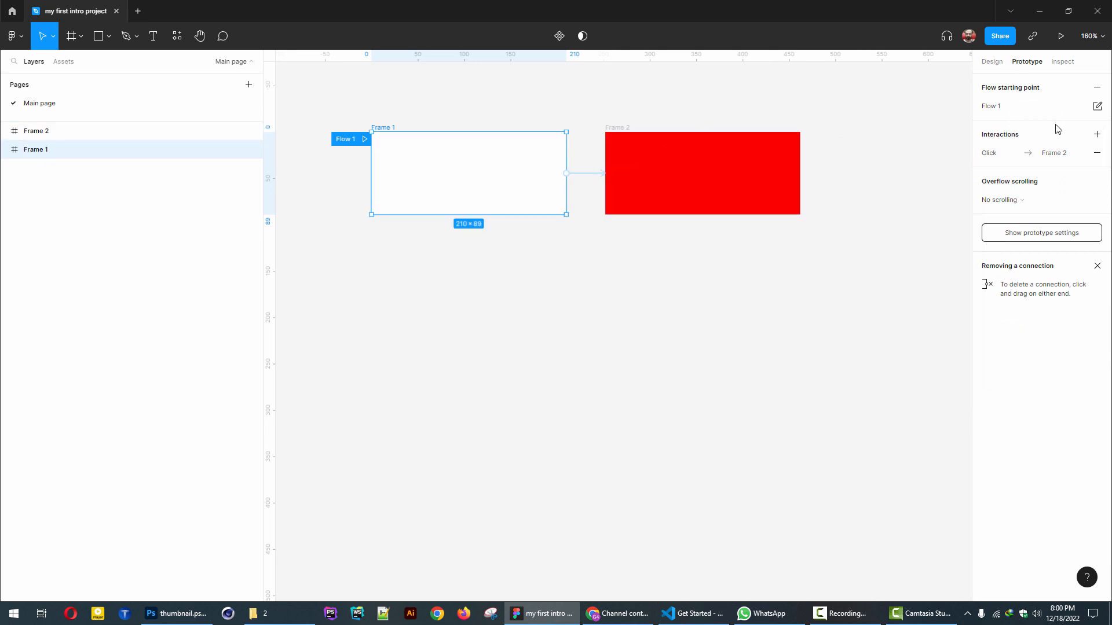
click(1097, 153)
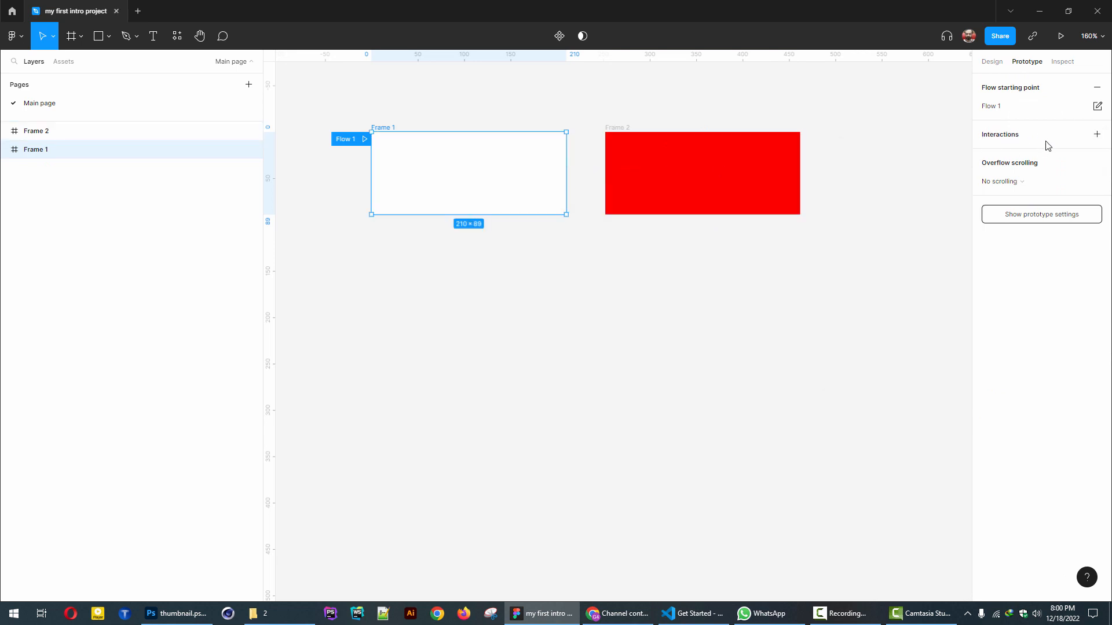
click(1097, 135)
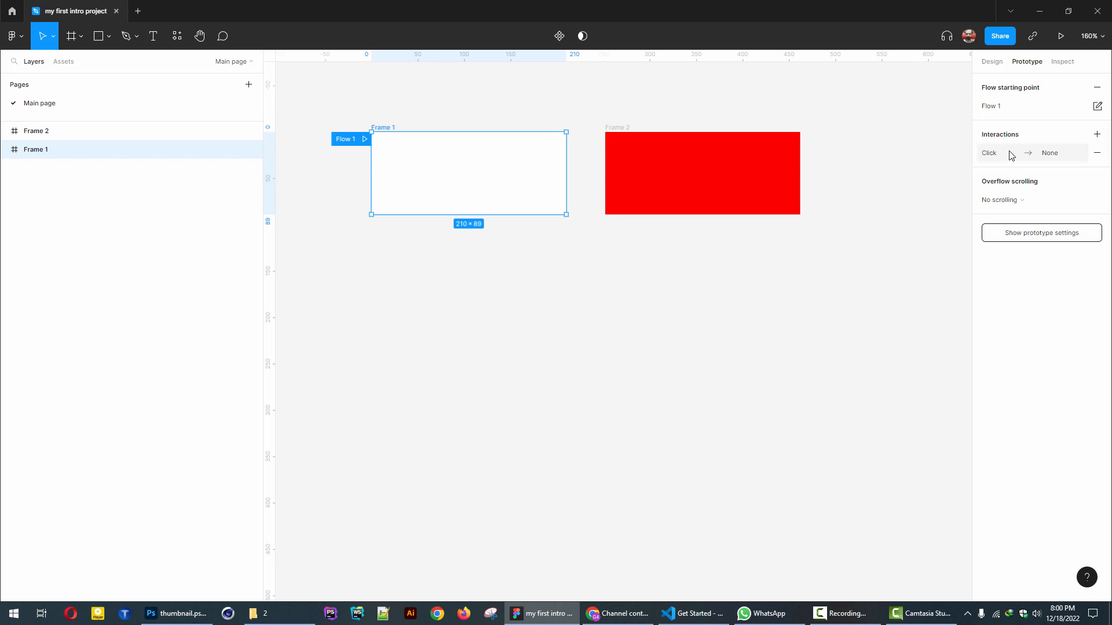
click(1097, 153)
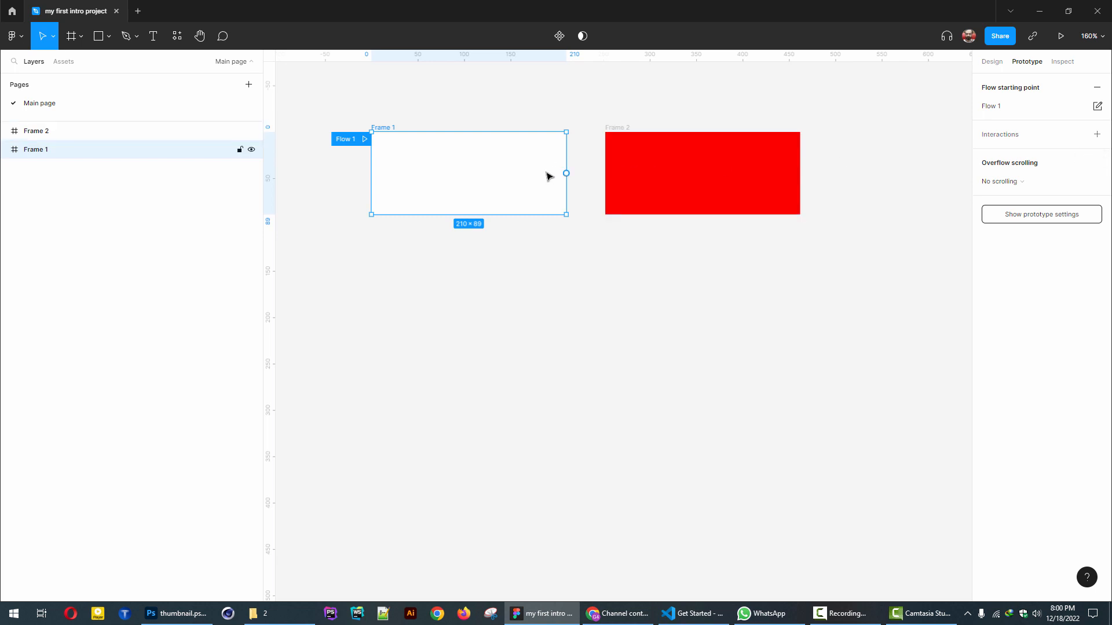
- Reconnect Frame 1 to the red Frame 2 with an on-click Navigate to interaction using the Instant animation
drag(567, 175, 613, 178)
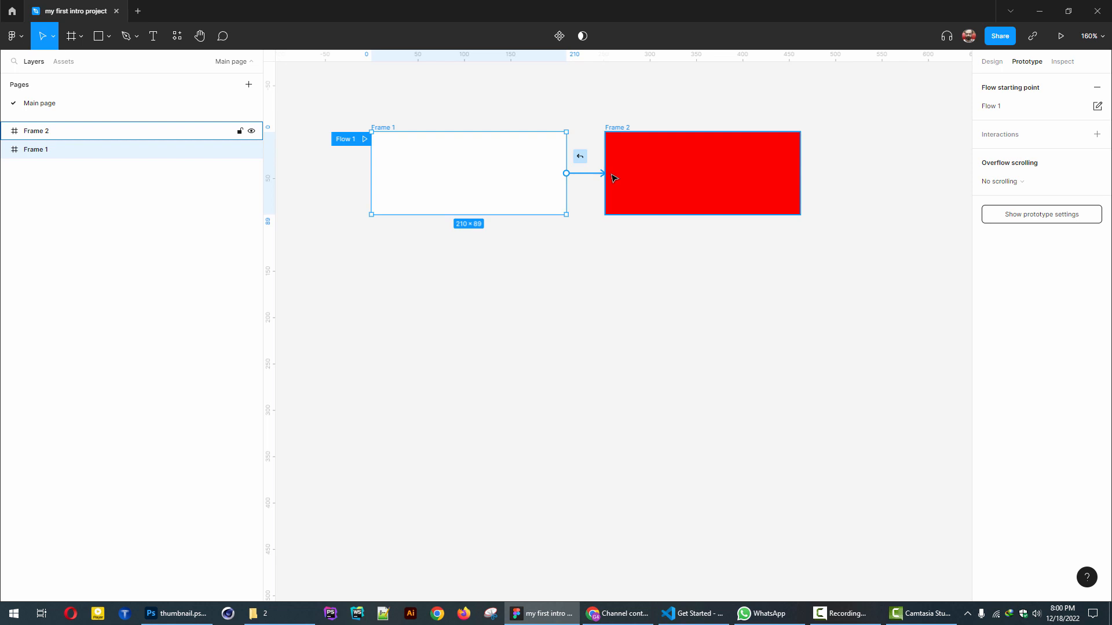
drag(613, 177, 614, 178)
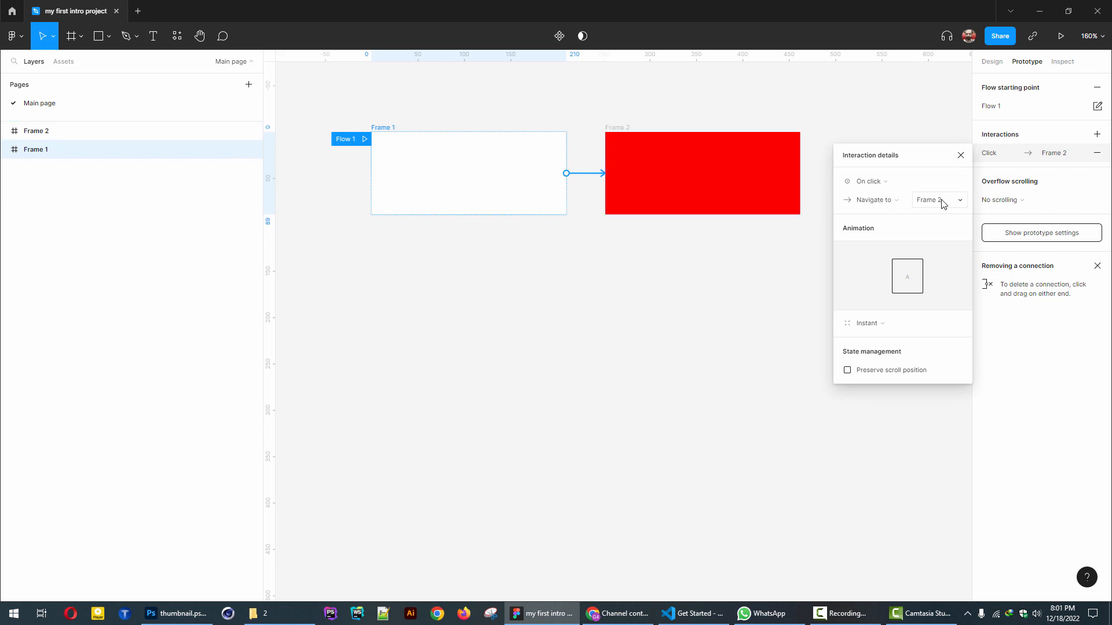
click(960, 156)
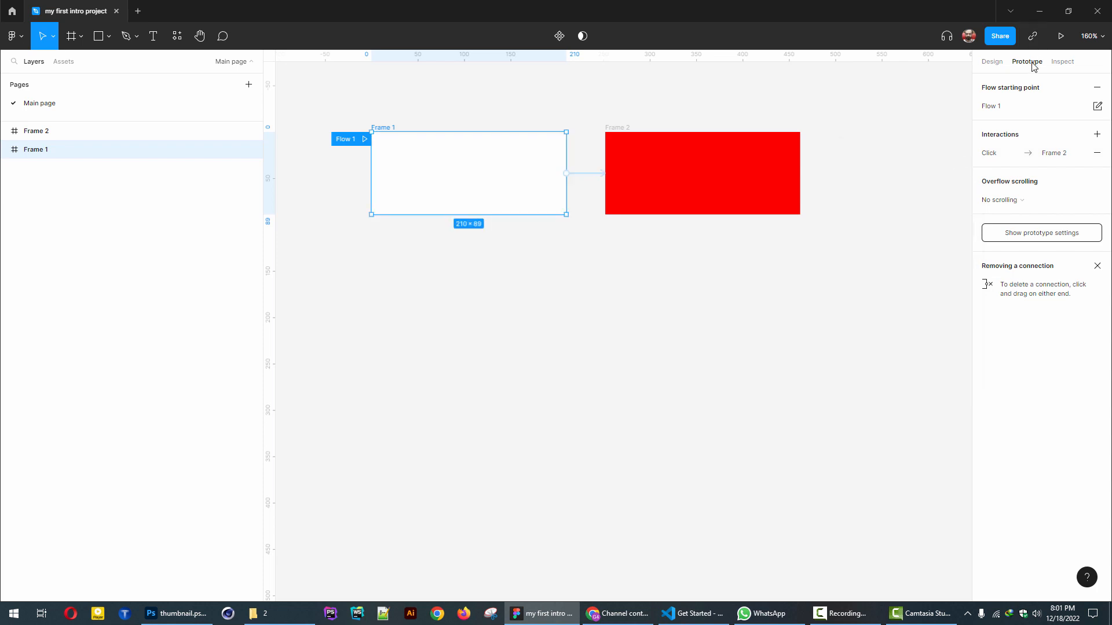
- Run the prototype preview, trigger the transition from the white frame to the red one, and close the preview
click(1062, 37)
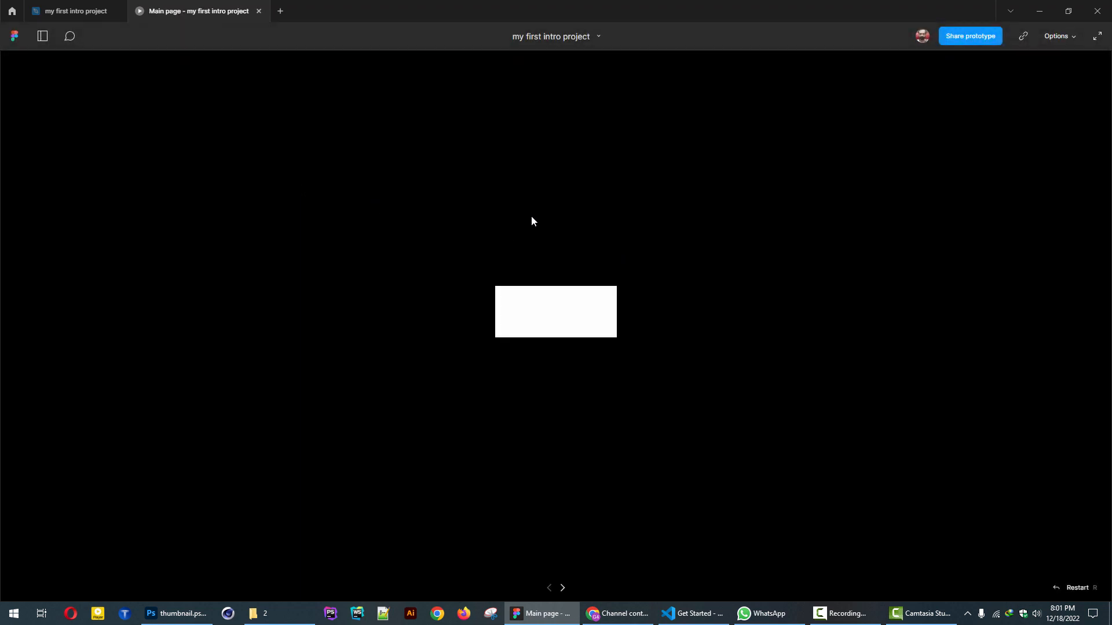
click(542, 314)
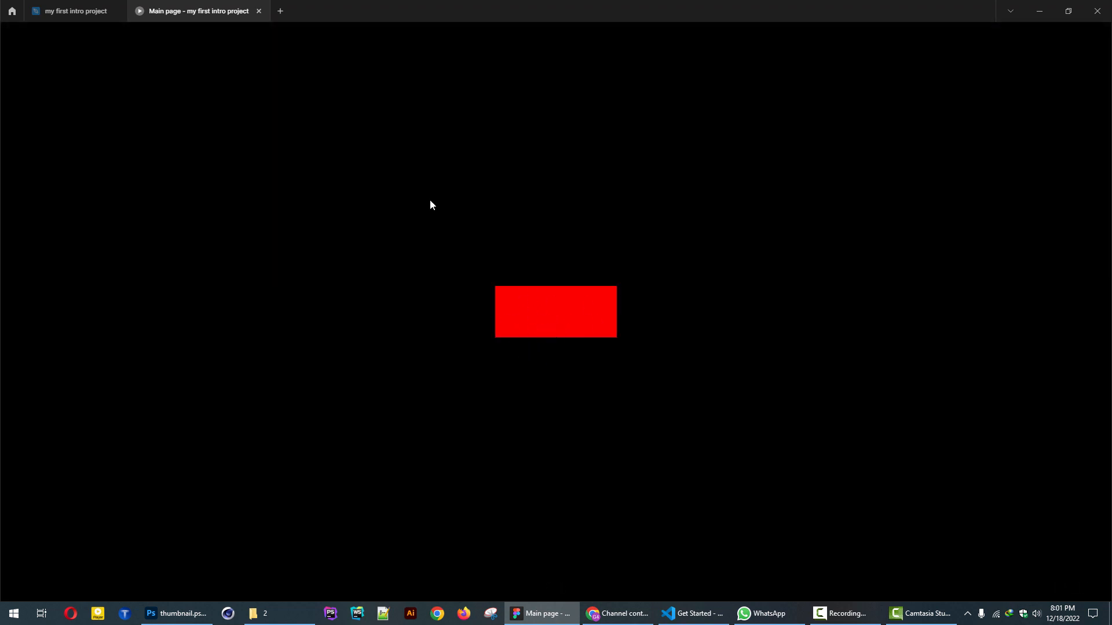
click(259, 11)
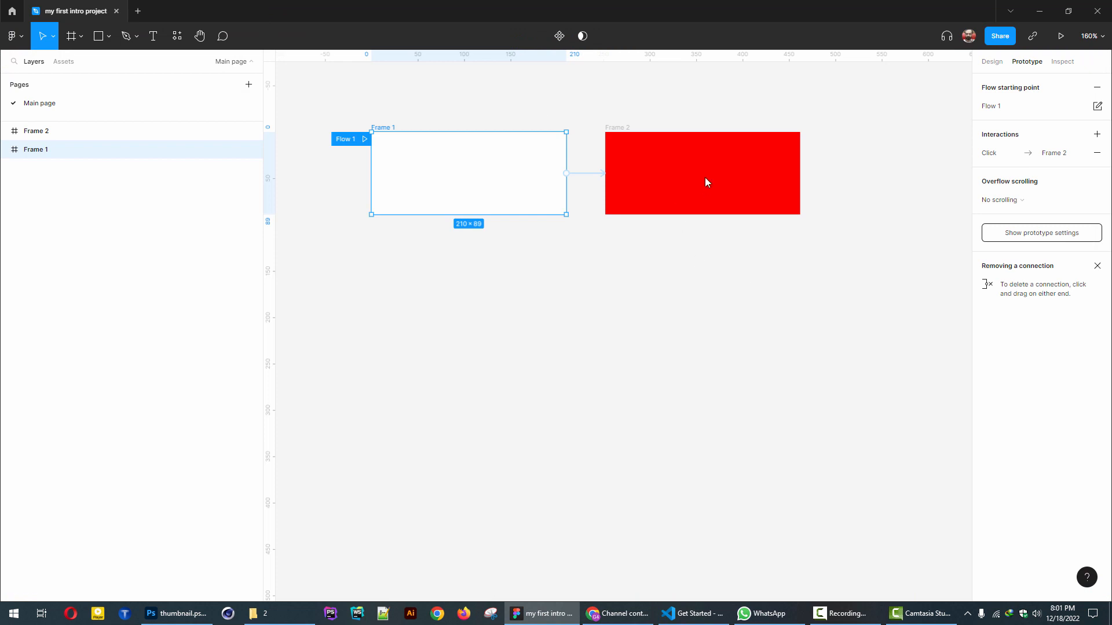
- Set the animation of Frame 1's click interaction to Smart animate
click(1060, 154)
click(877, 324)
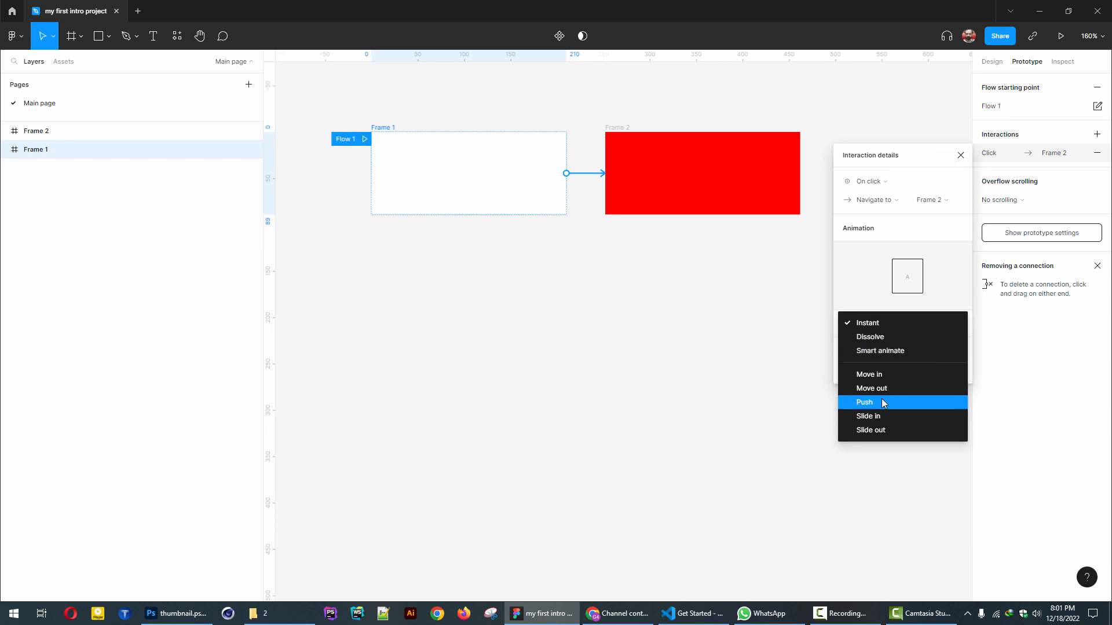
click(869, 349)
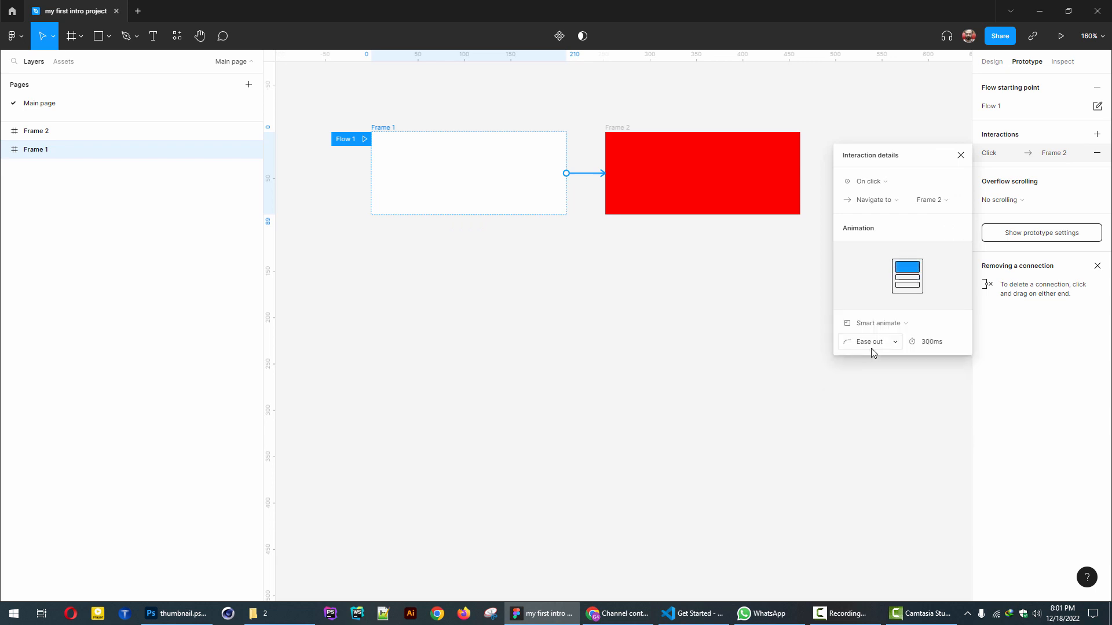
- Set the Smart animate transition of Frame 1's click interaction to a 500 ms duration with Linear easing, and close the interaction details
click(938, 344)
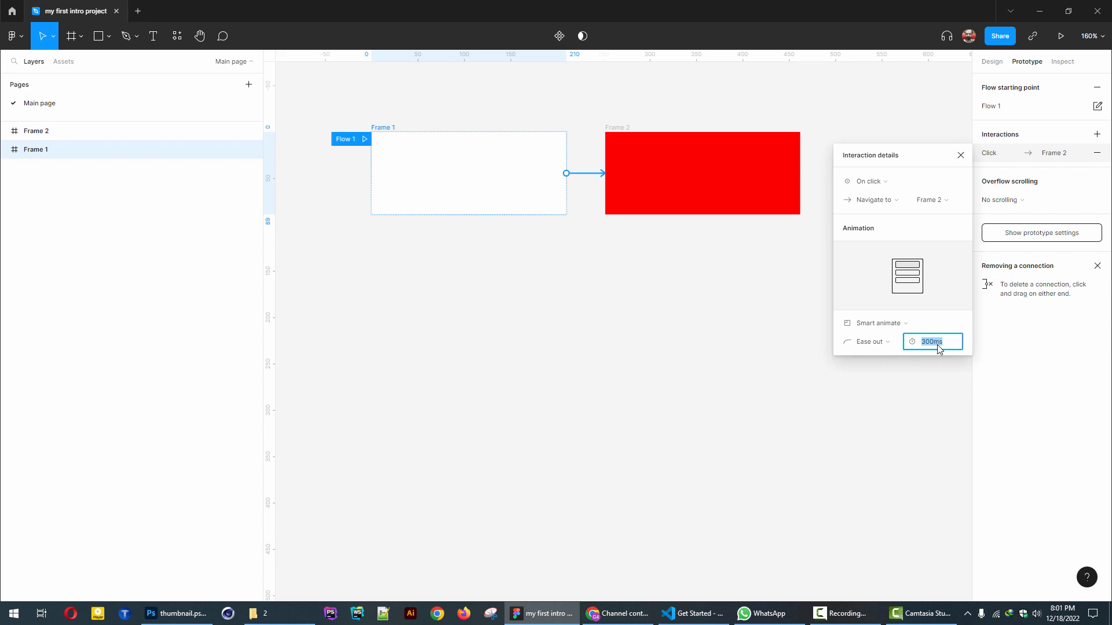
text(500)
key(Return)
click(876, 342)
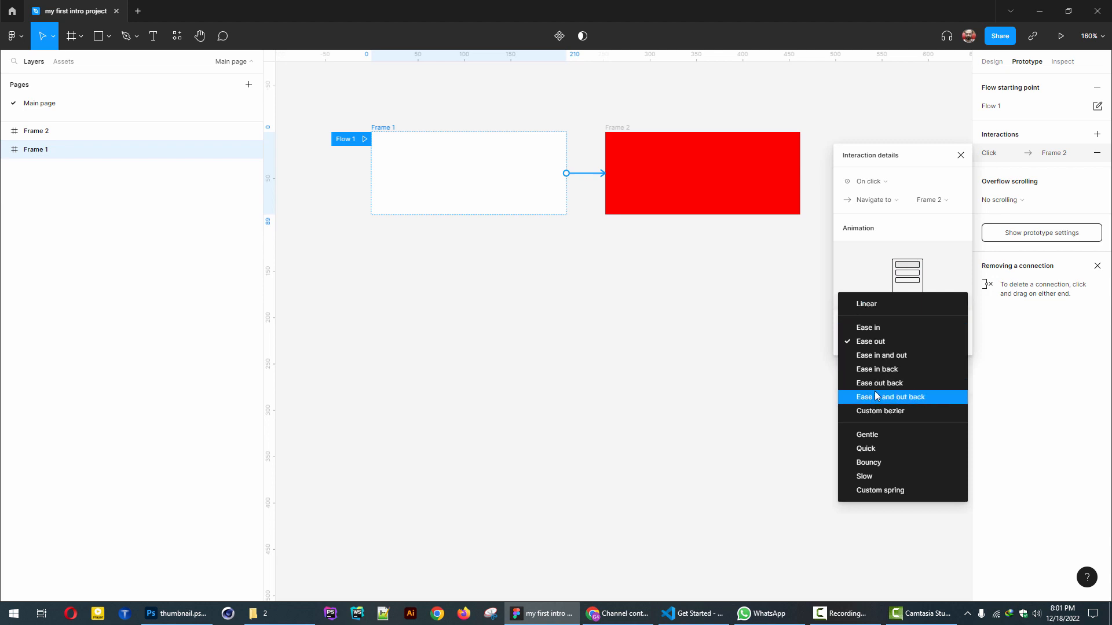
click(867, 306)
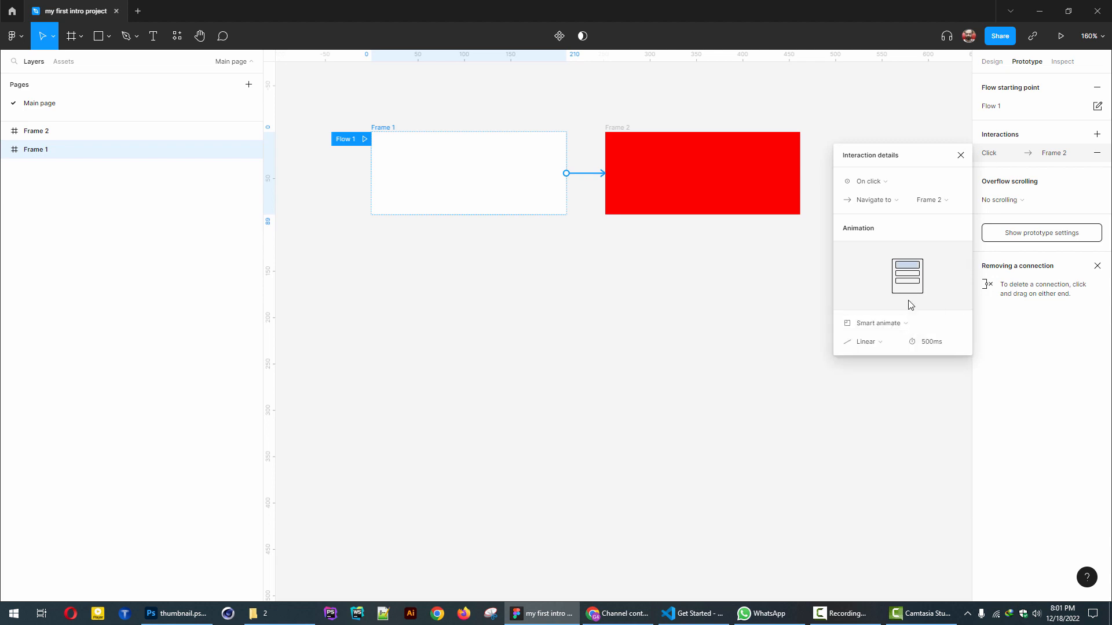
click(960, 155)
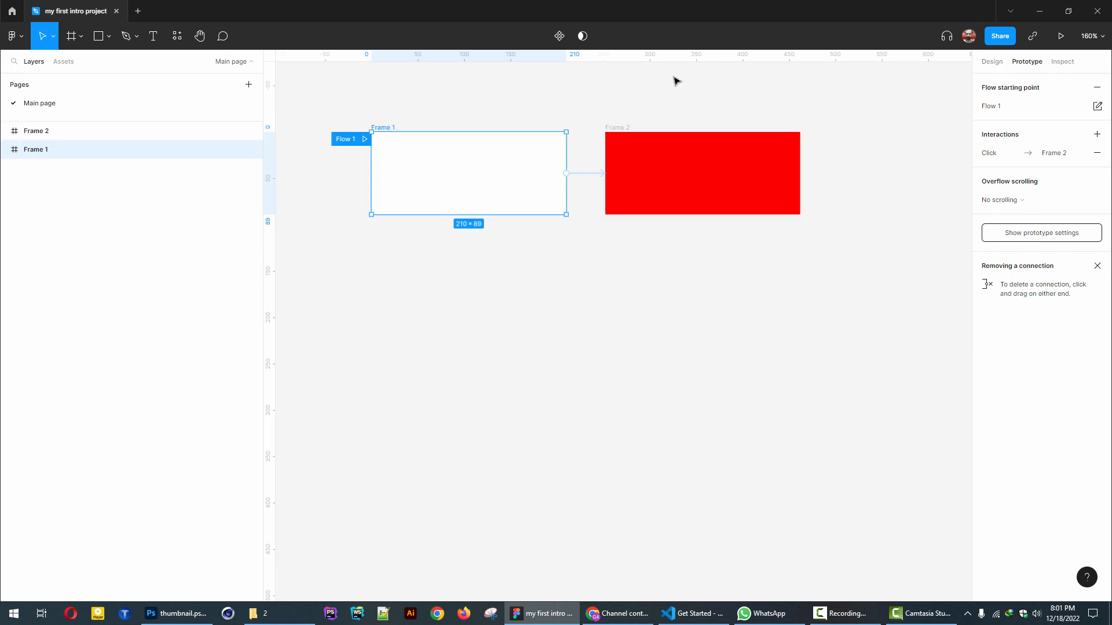
- Preview the prototype, trigger the Smart animate transition from Frame 1 to the red Frame 2, and close the preview
click(1062, 37)
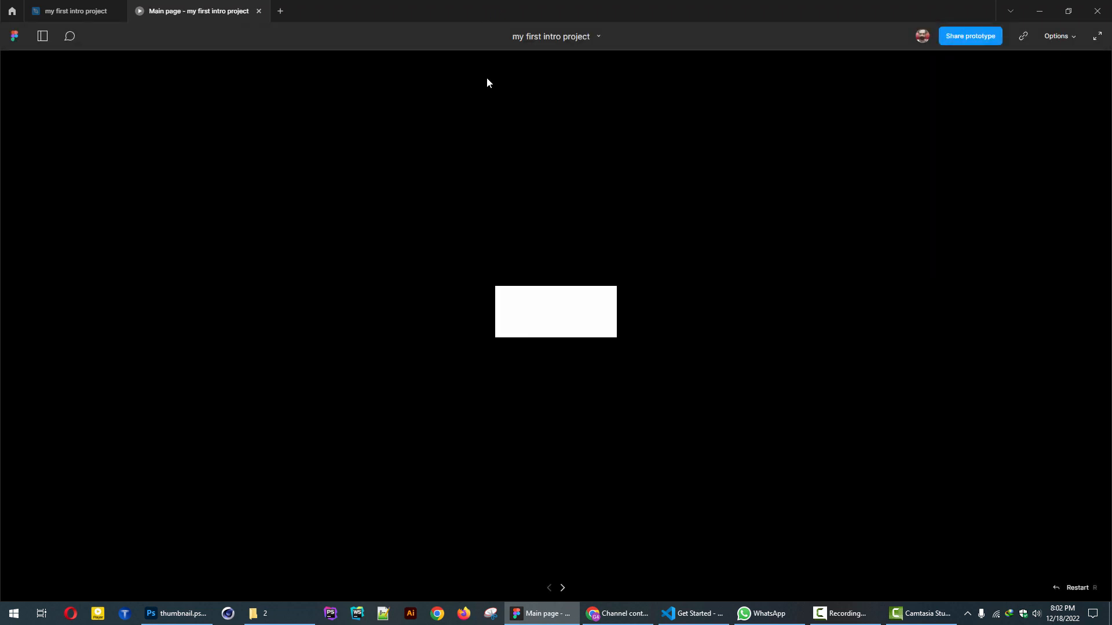
click(543, 322)
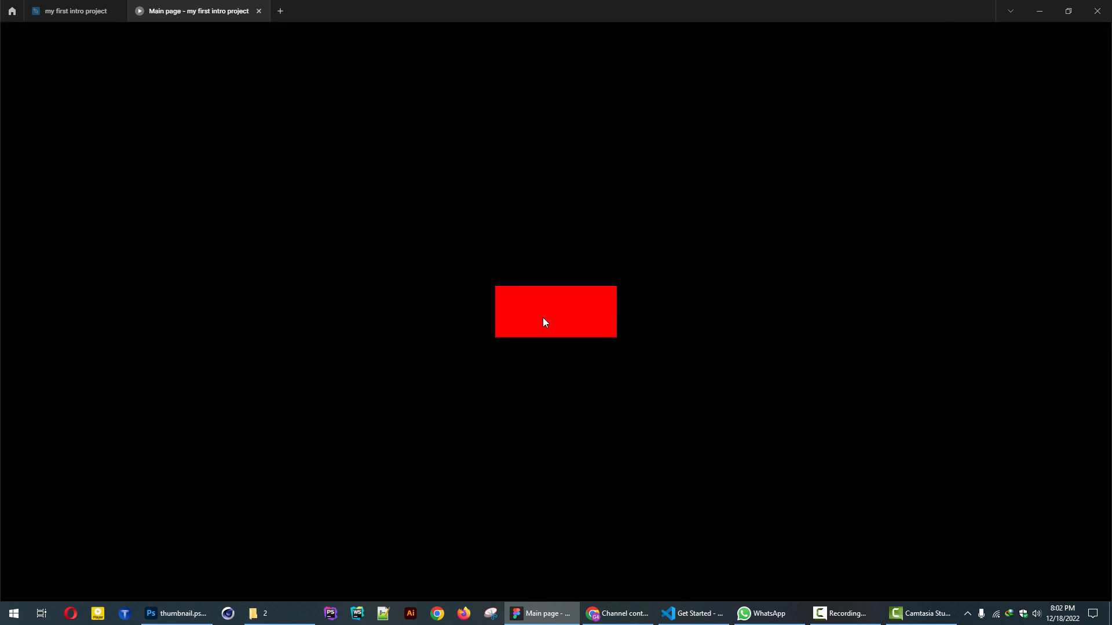
click(259, 10)
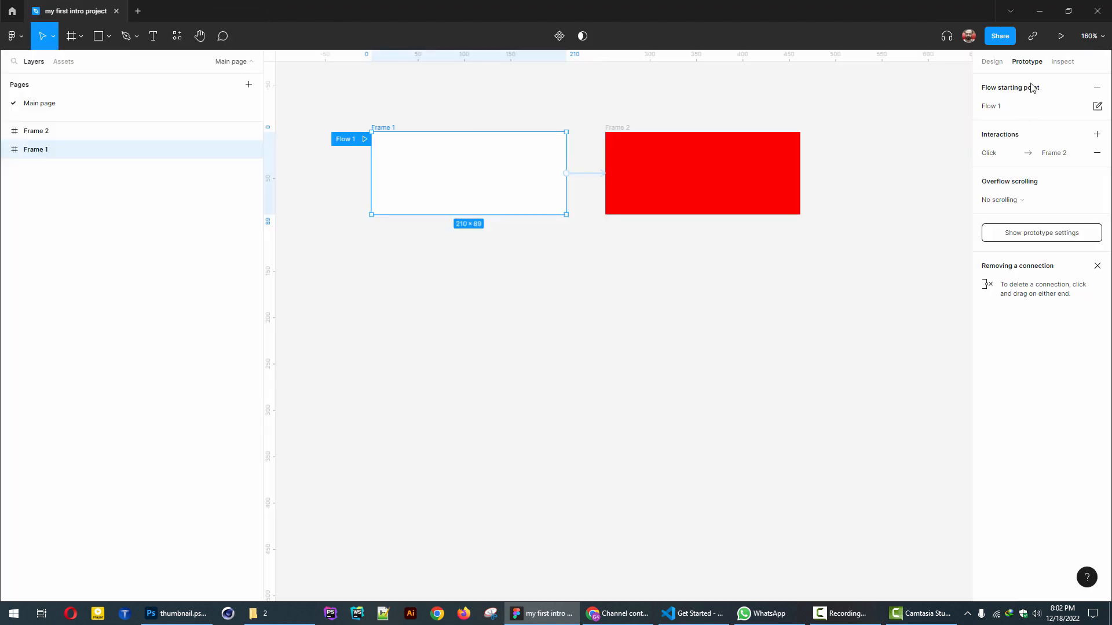
- Inspect the properties, colors and CSS code of Frame 1 and the red Frame 2
click(1069, 66)
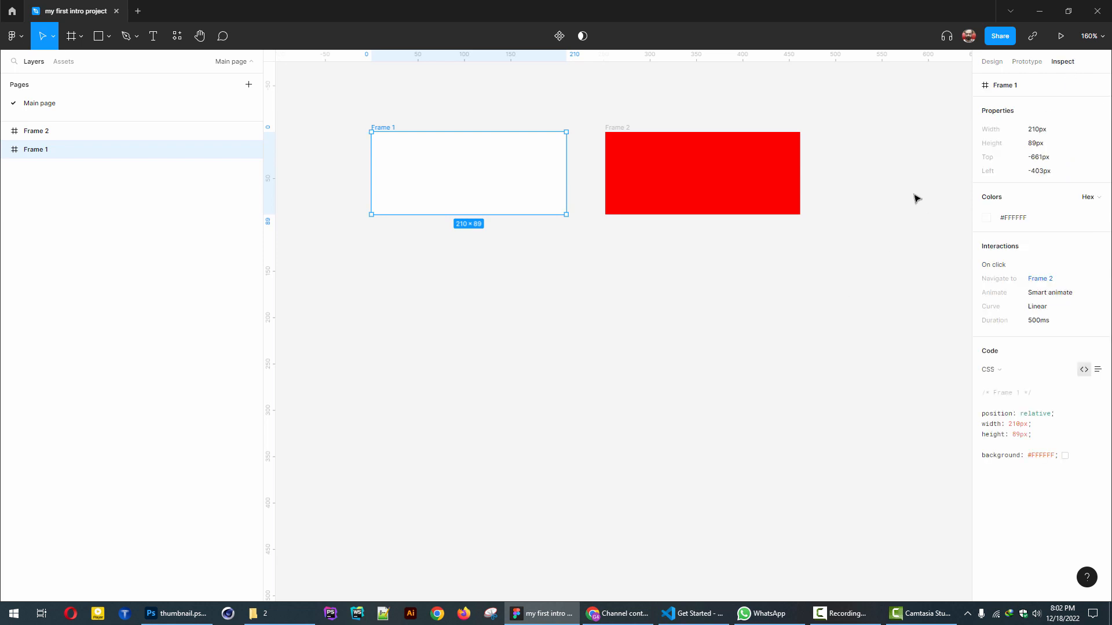
click(660, 186)
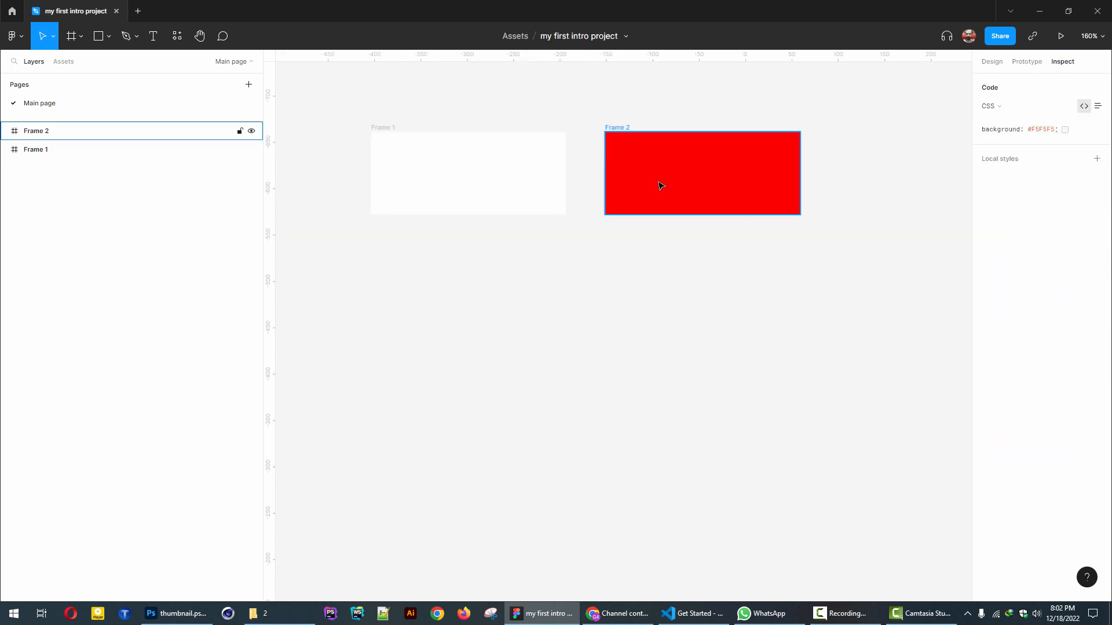
click(616, 129)
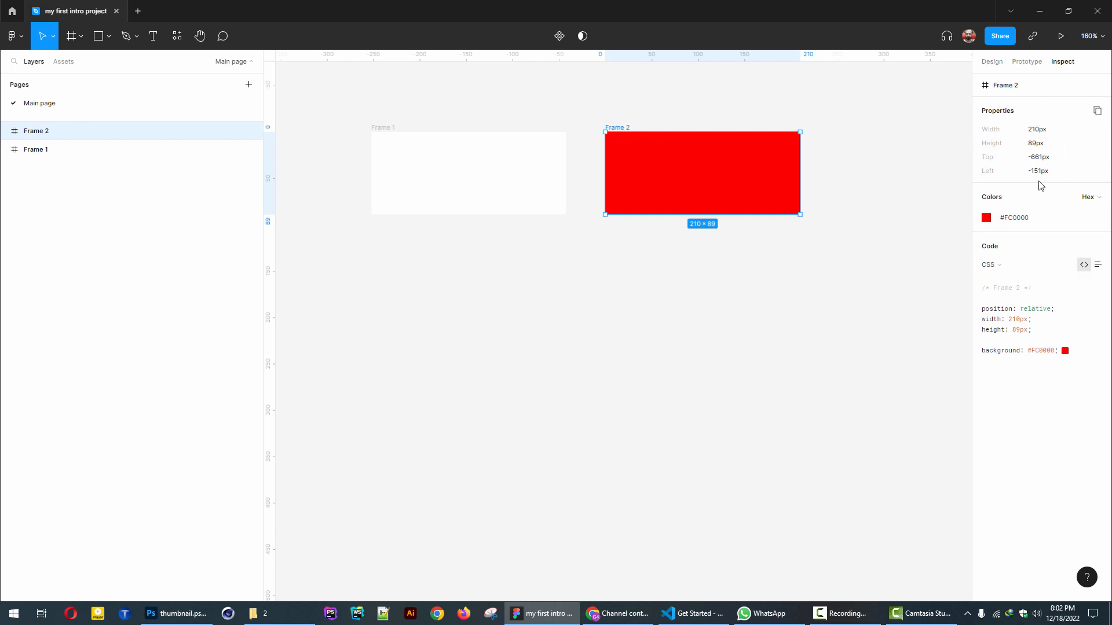
- Return to the design properties and select both Frame 1 and Frame 2 together on the canvas
click(991, 62)
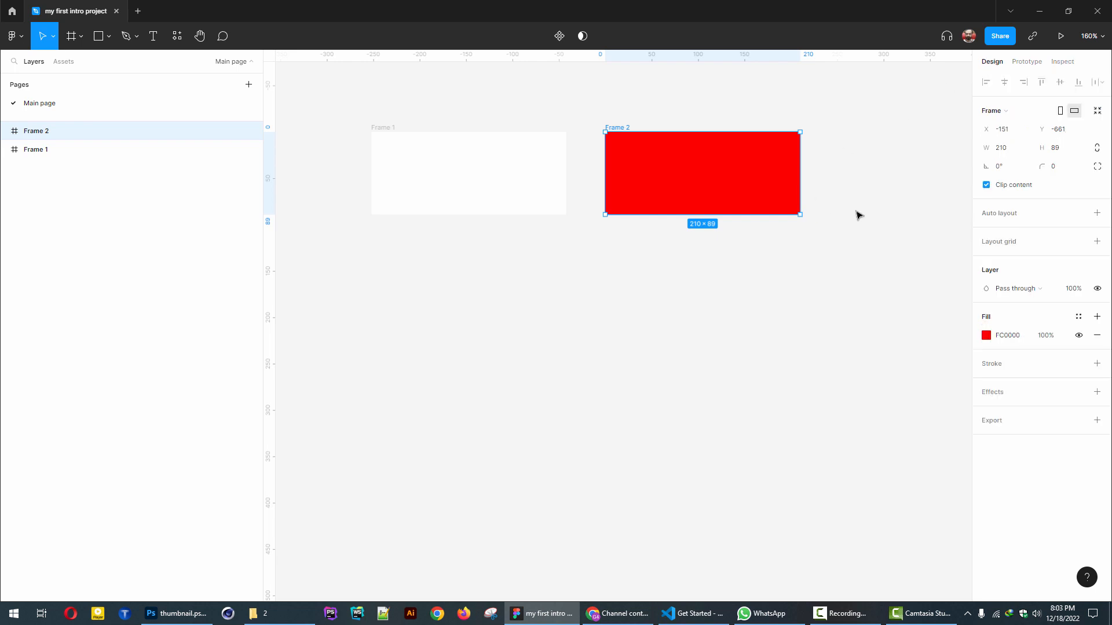
click(863, 238)
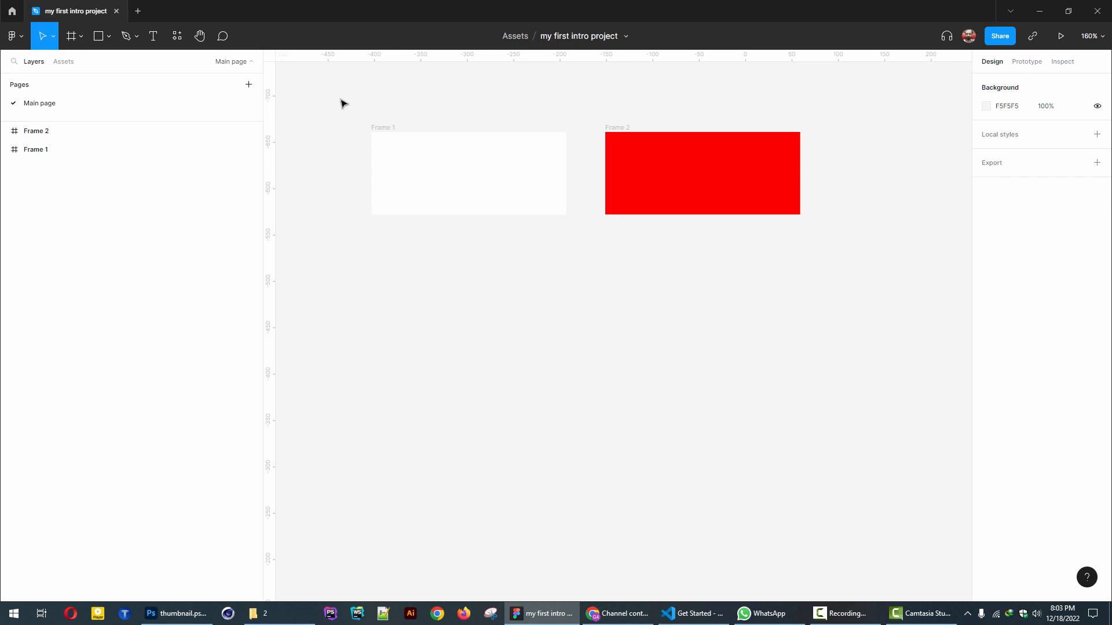
drag(343, 98, 863, 289)
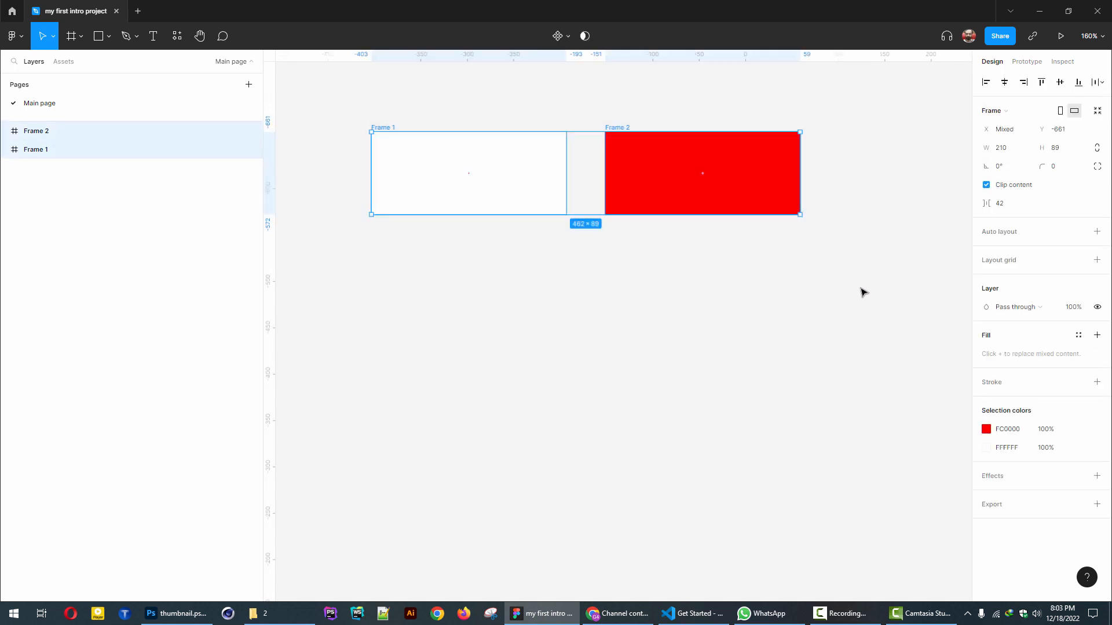